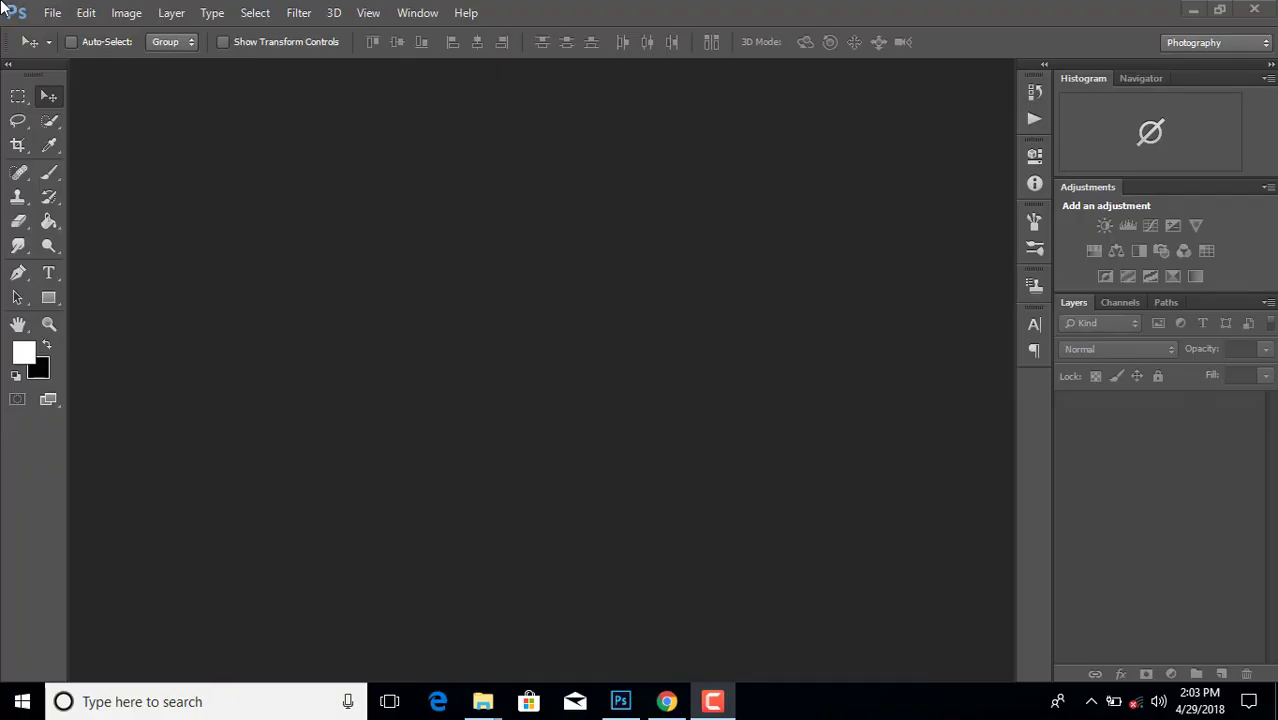
- Make a new 1280×720 px, 300 ppi document with Transparent background contents
{"action": "left_click", "coordinate": [52, 12]}
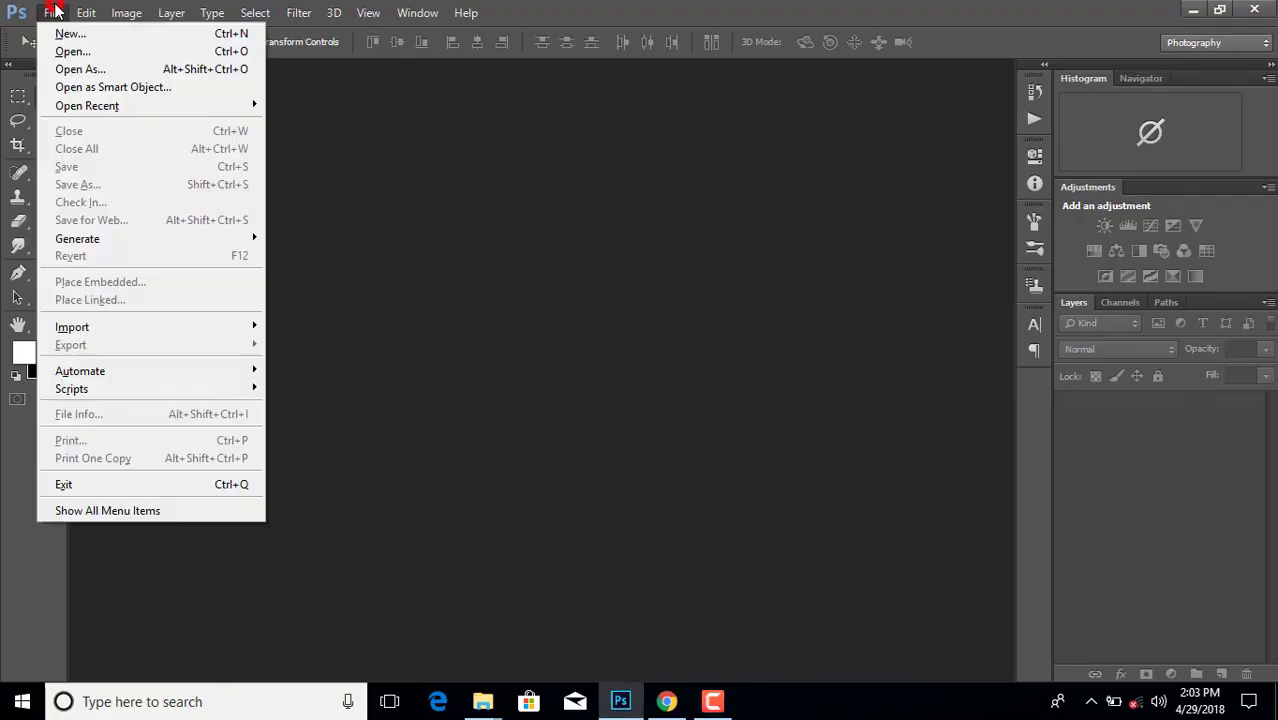
{"action": "left_click", "coordinate": [50, 31]}
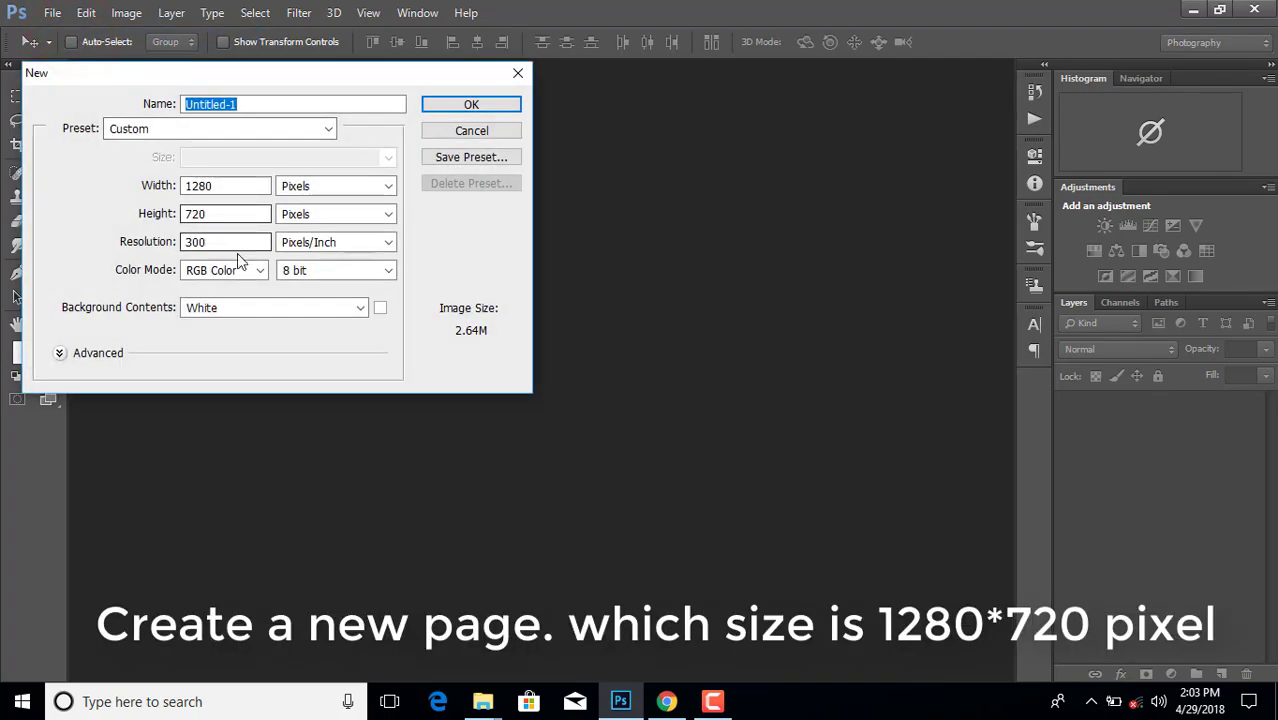
{"action": "left_click", "coordinate": [258, 307]}
{"action": "left_click", "coordinate": [258, 359]}
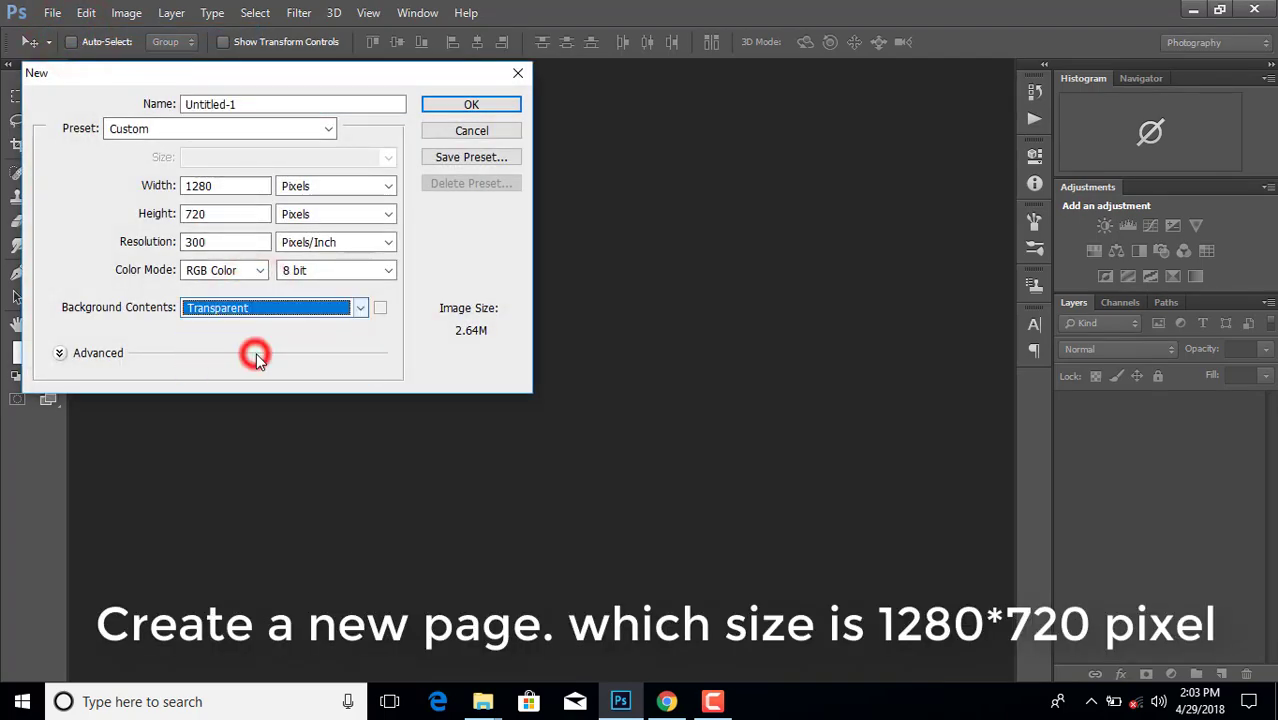
{"action": "left_click", "coordinate": [468, 104]}
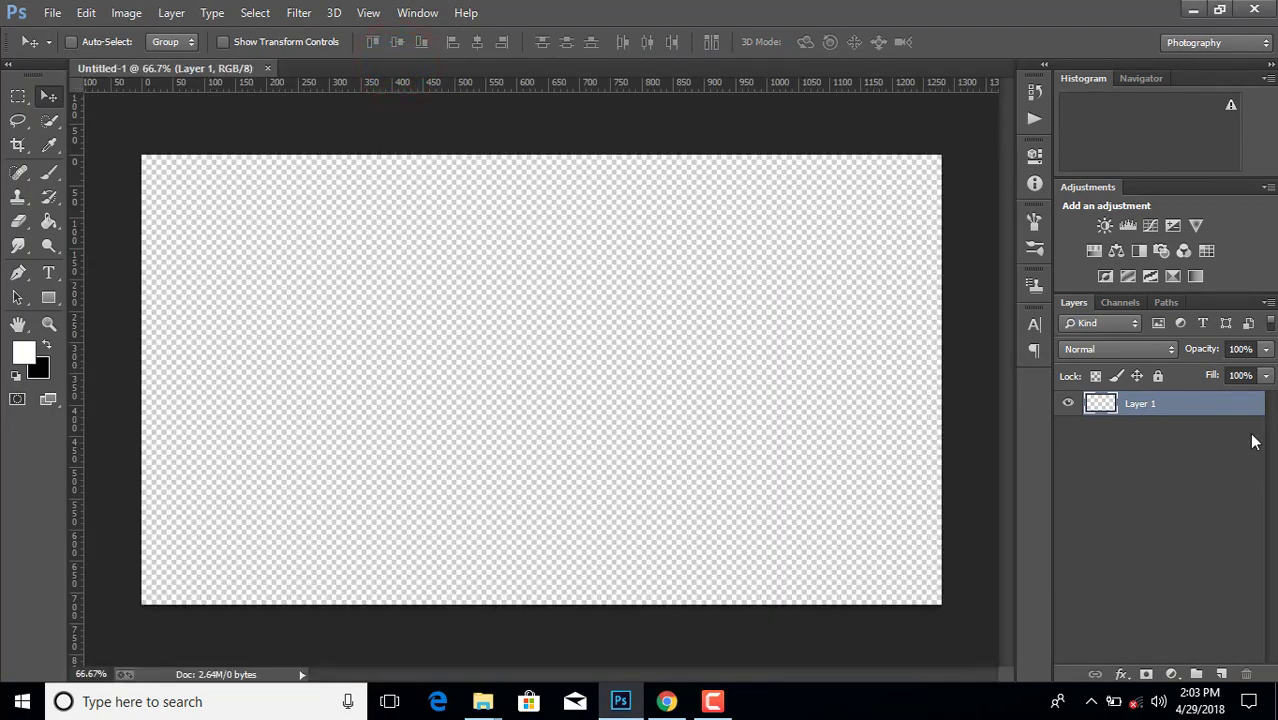
- Place couple-1502612_1920 from the Stocks folder as a linked layer and commit it
{"action": "left_click", "coordinate": [52, 12]}
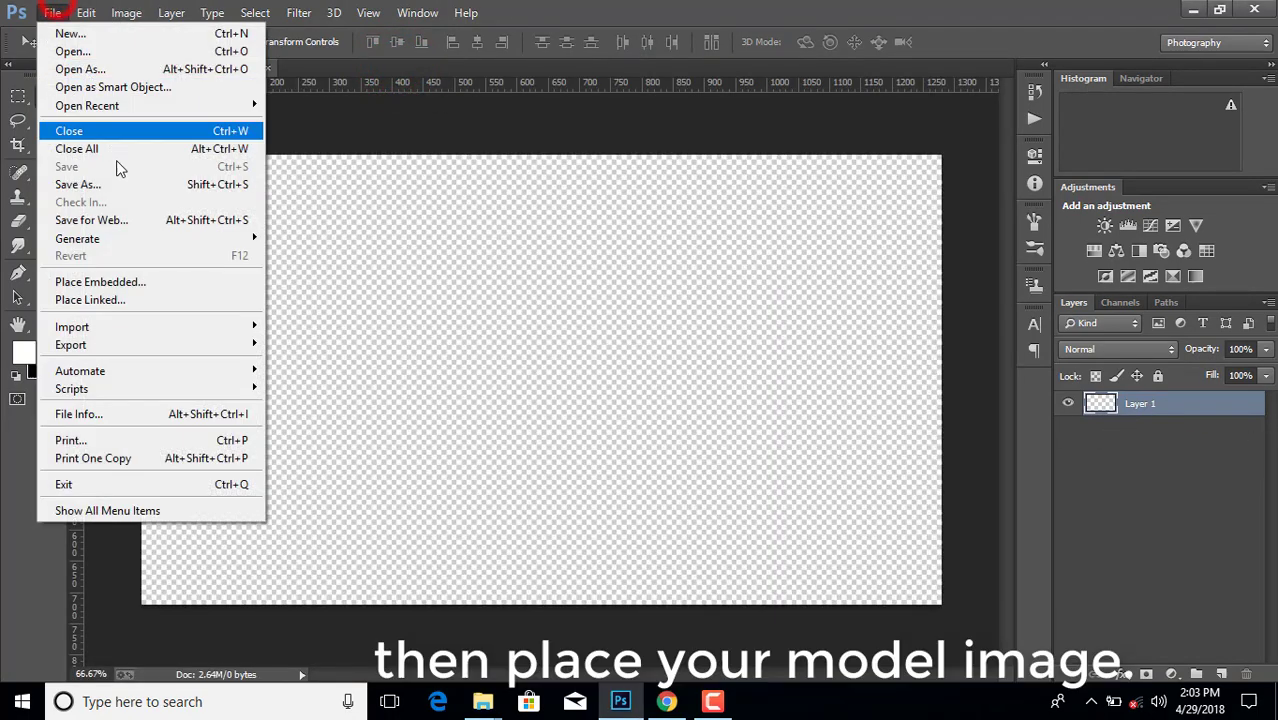
{"action": "left_click", "coordinate": [135, 300]}
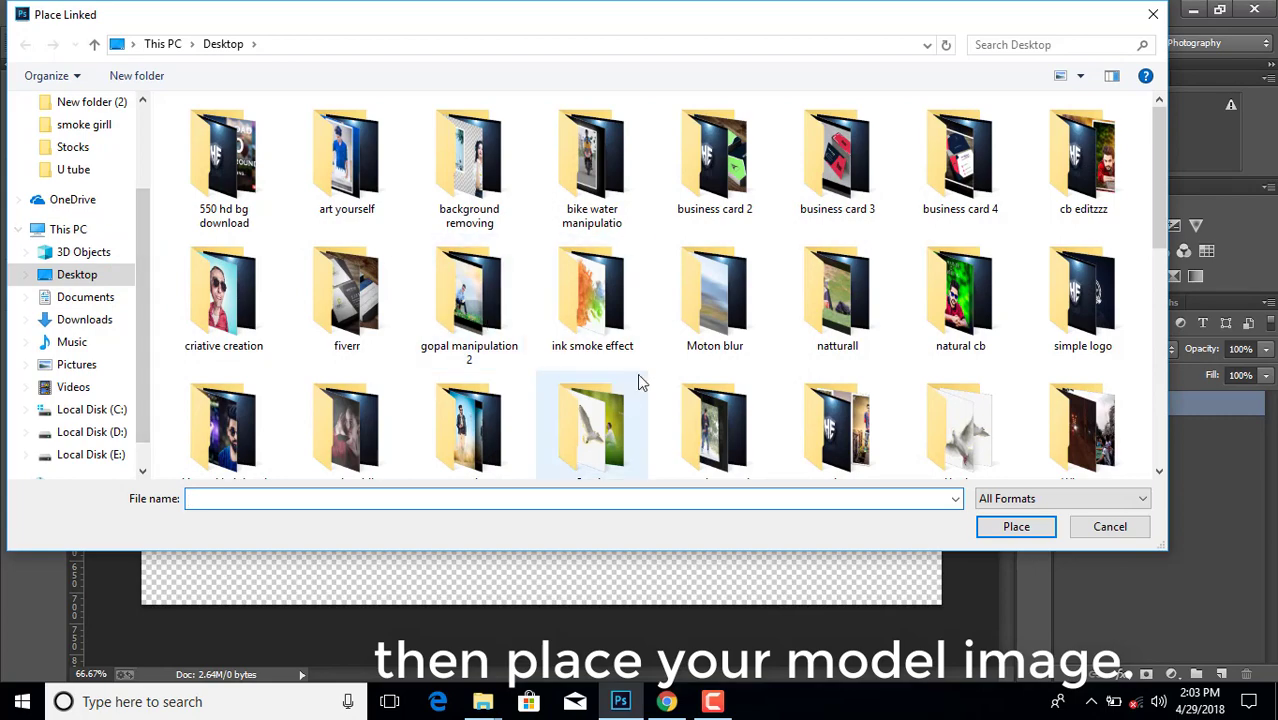
{"action": "double_click", "coordinate": [619, 404]}
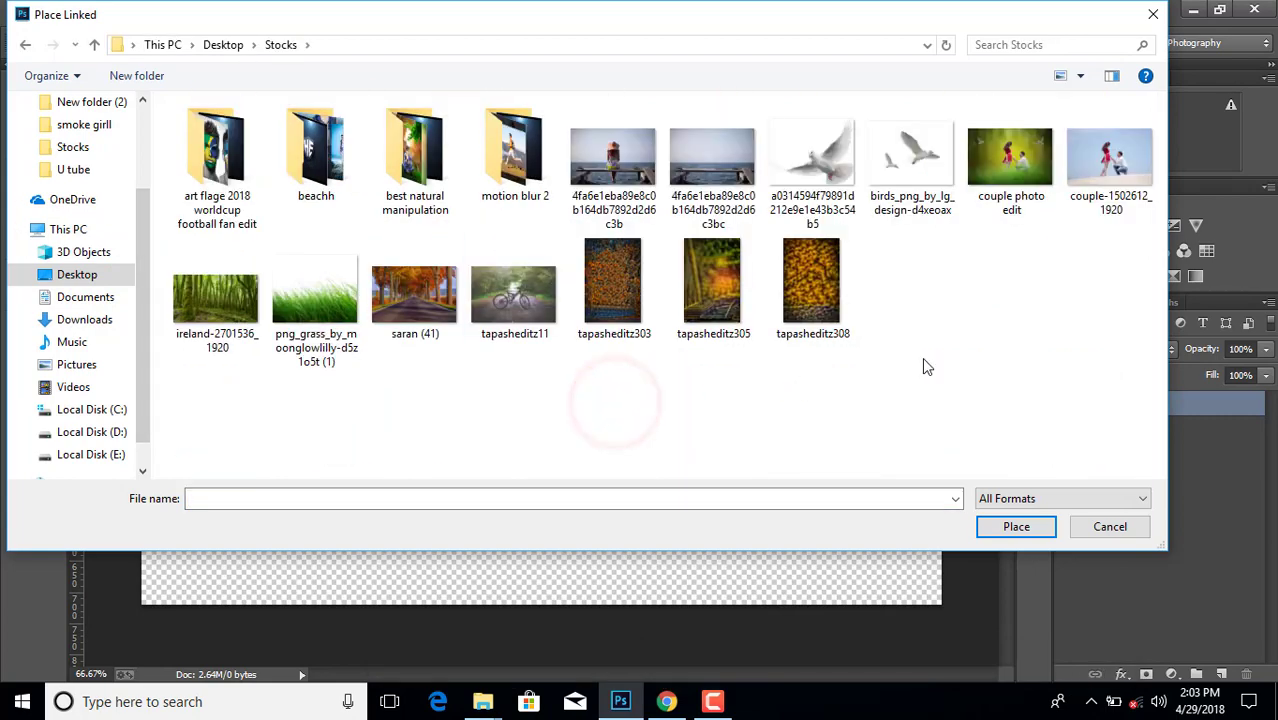
{"action": "double_click", "coordinate": [1110, 160]}
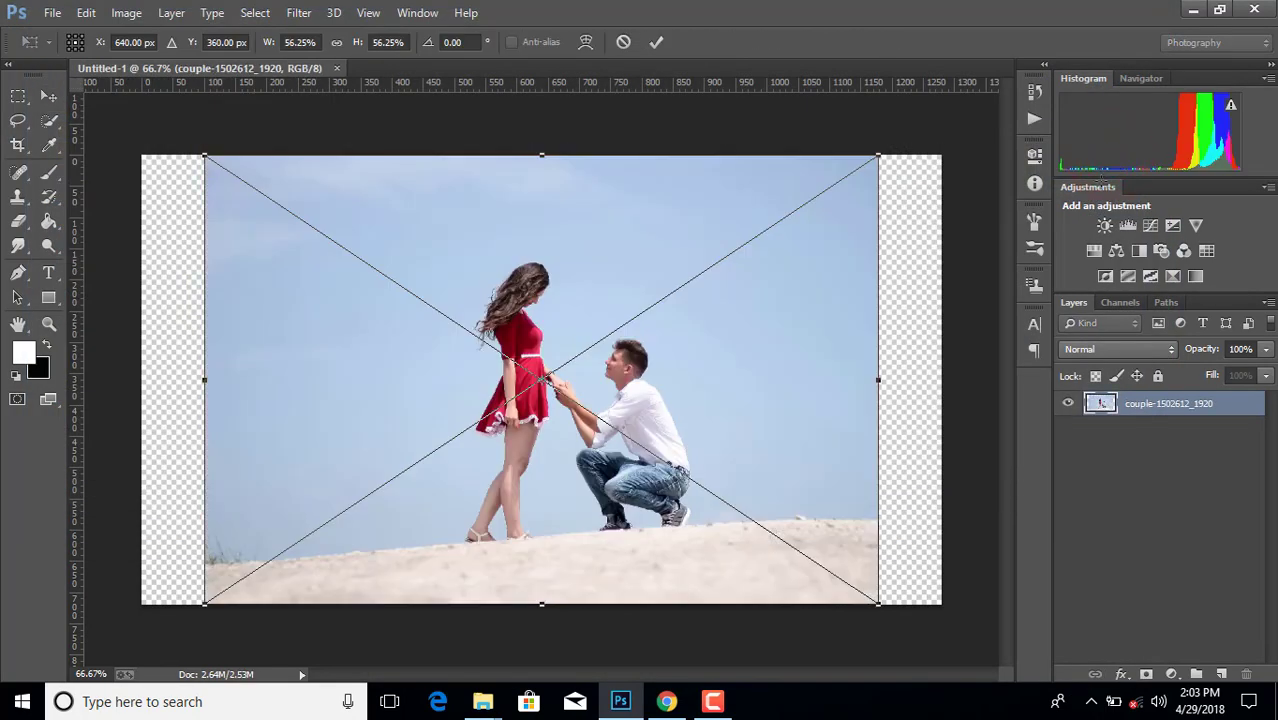
{"action": "left_click", "coordinate": [656, 40]}
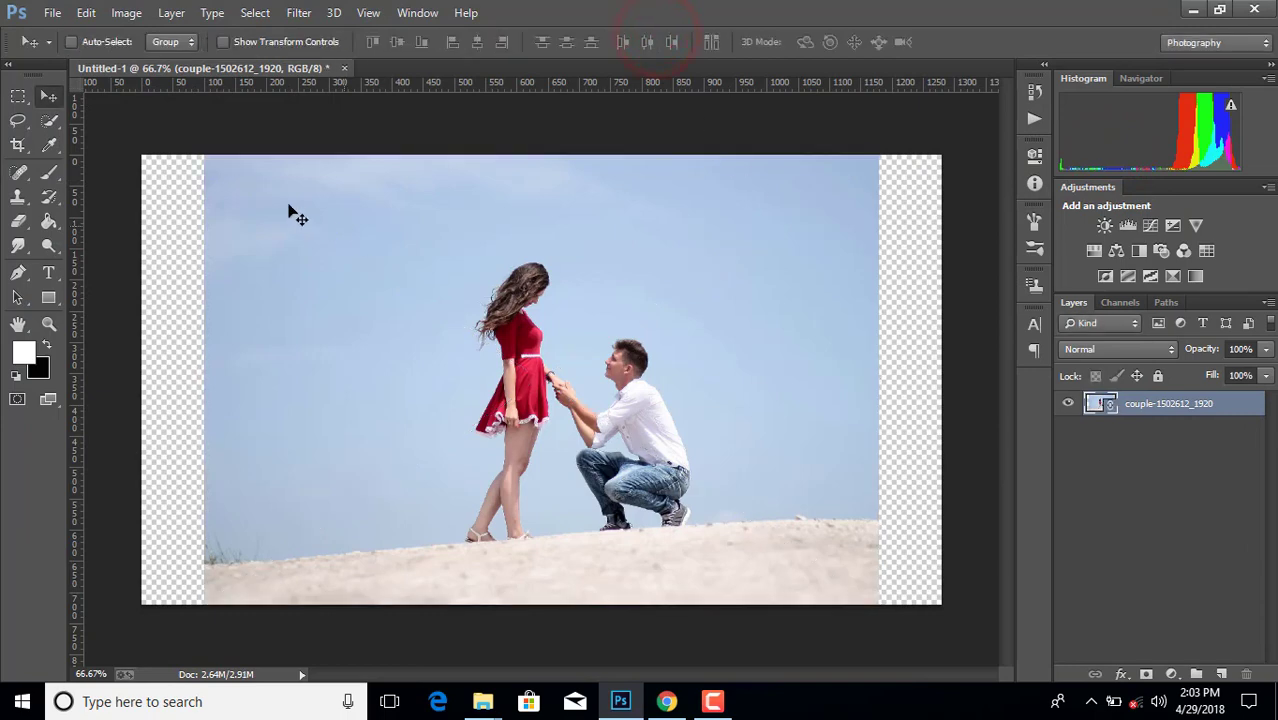
- With Quick Selection at 200% zoom, select the woman's hair, red dress and arm
{"action": "left_click", "coordinate": [47, 119]}
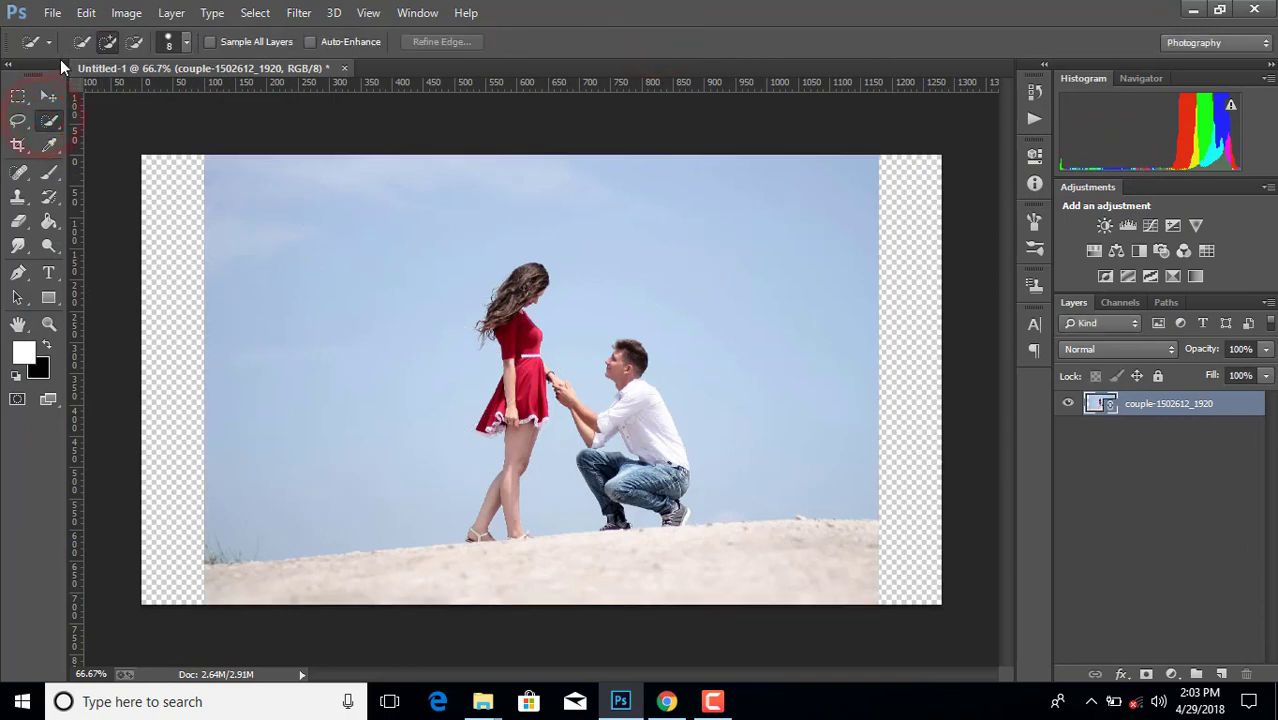
{"action": "key", "text": "ctrl+plus"}
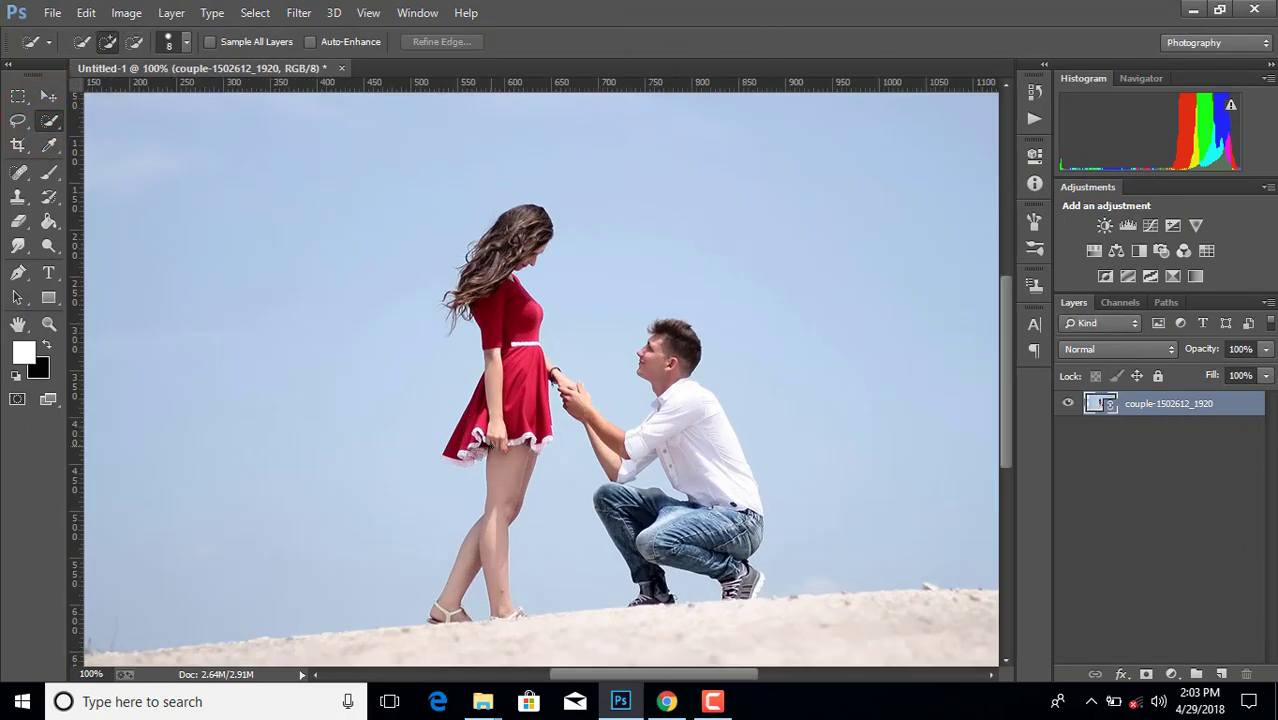
{"action": "key", "text": "ctrl+plus"}
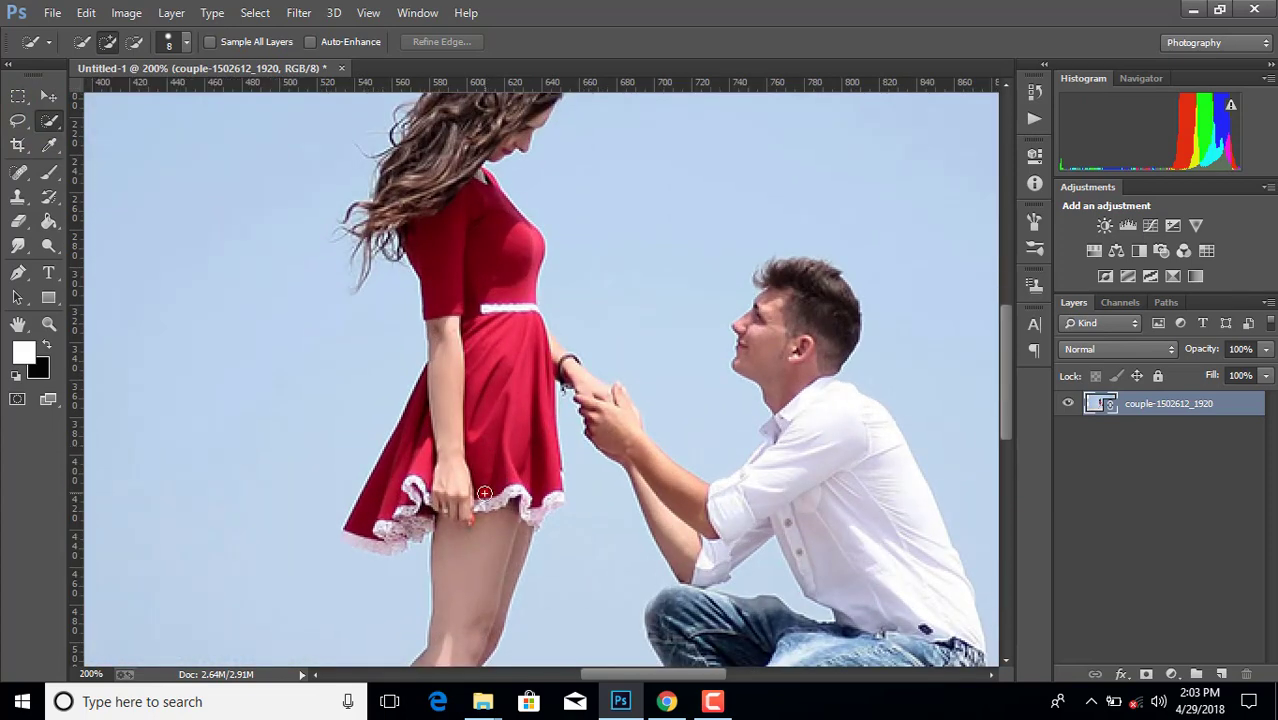
{"action": "left_click_drag", "start_coordinate": [484, 493], "coordinate": [408, 182]}
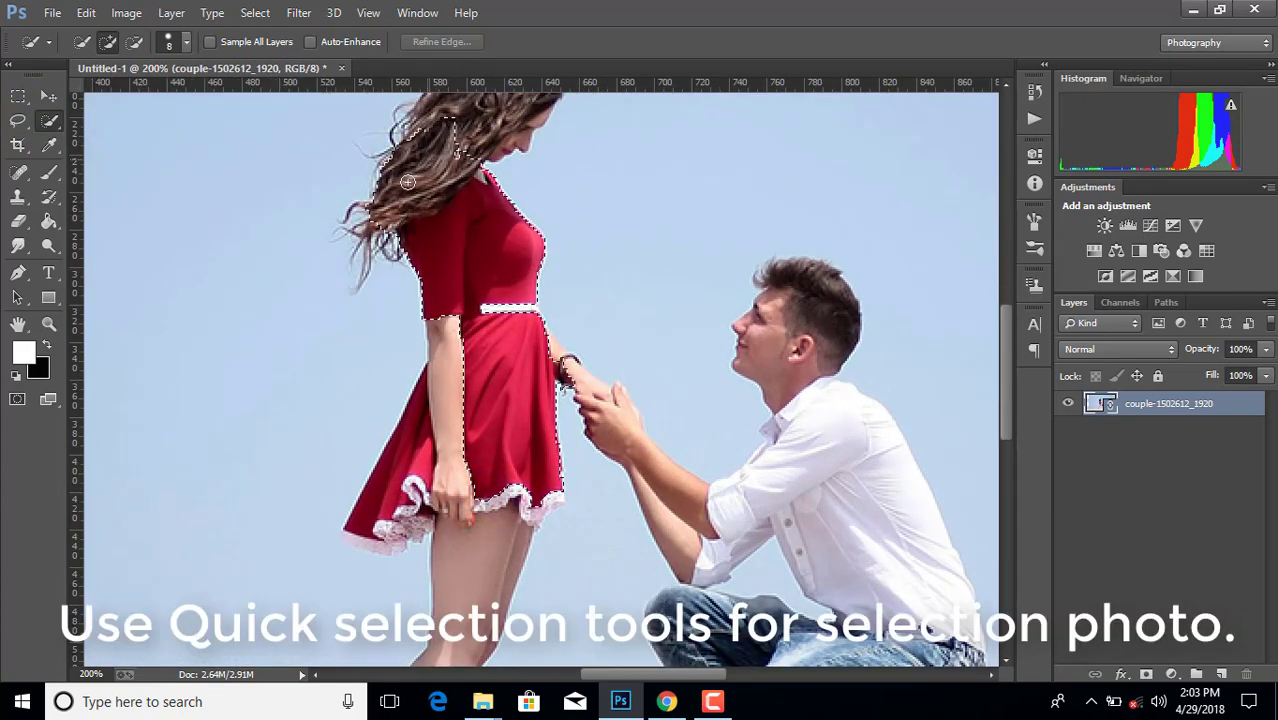
{"action": "scroll", "coordinate": [408, 182], "scroll_direction": "up", "scroll_amount": 3}
{"action": "left_click_drag", "start_coordinate": [440, 238], "coordinate": [481, 194]}
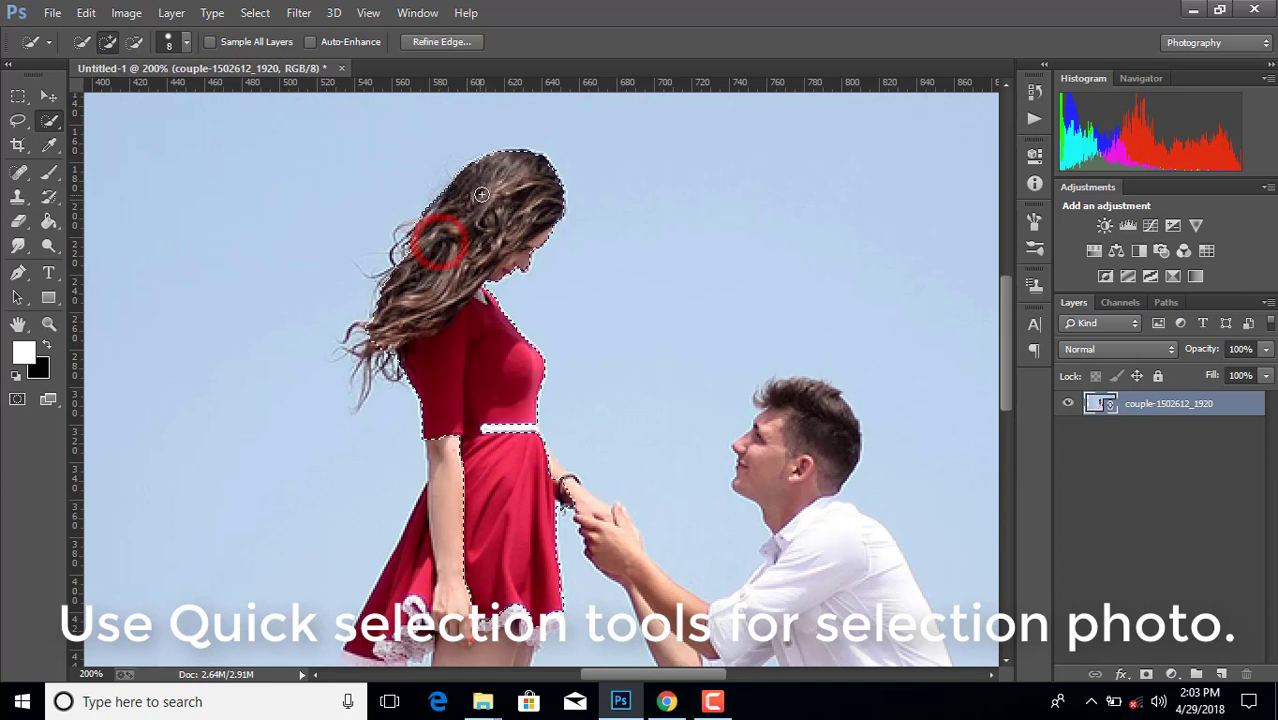
{"action": "left_click", "coordinate": [373, 346]}
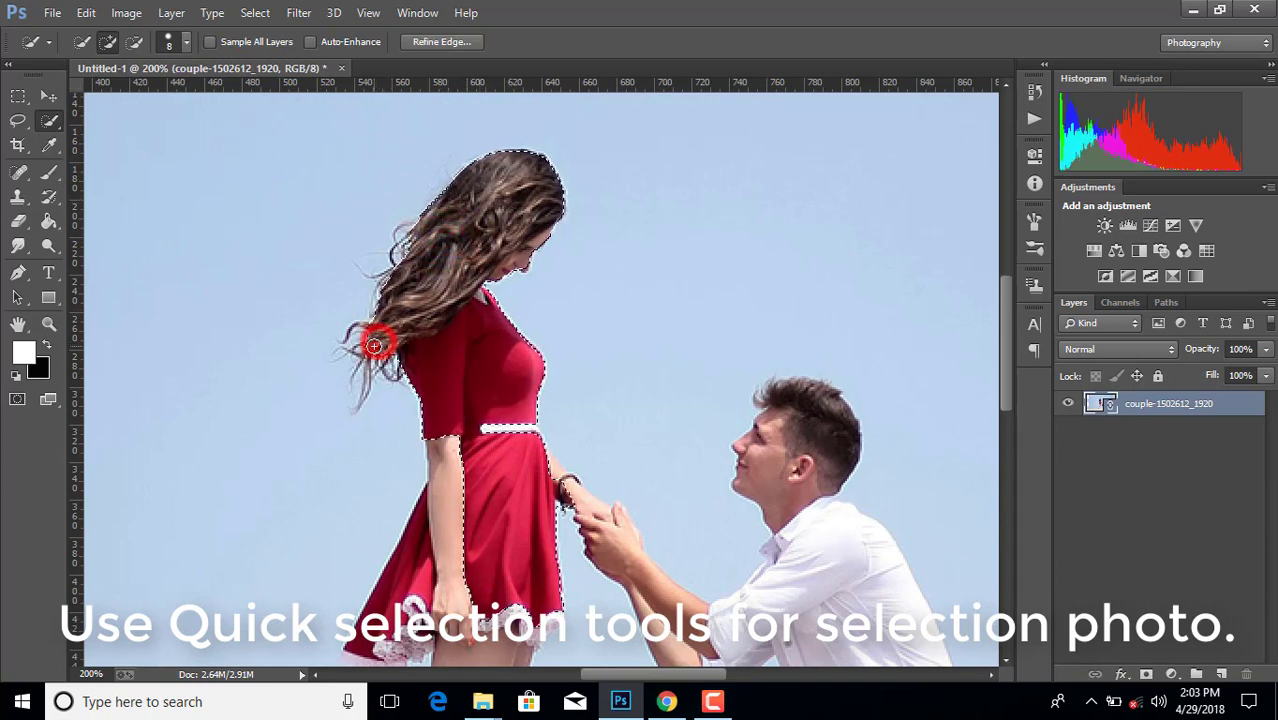
{"action": "left_click", "coordinate": [459, 373]}
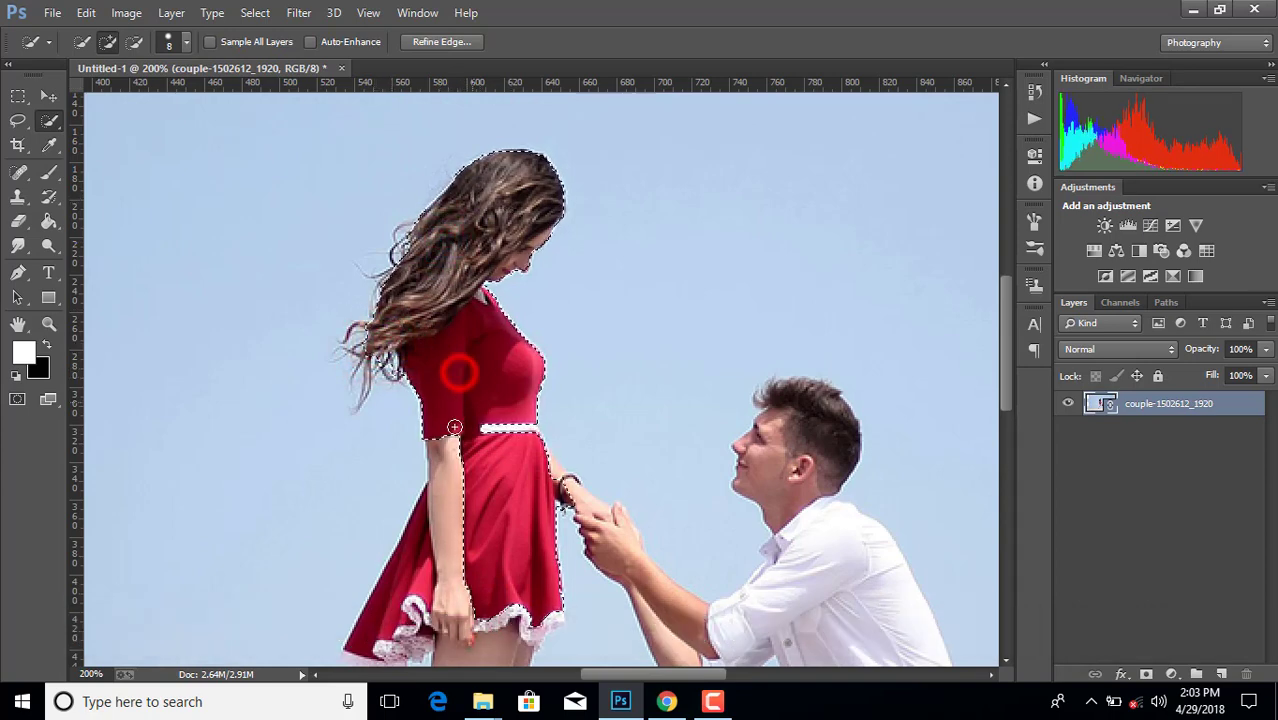
{"action": "left_click_drag", "start_coordinate": [454, 427], "coordinate": [445, 500]}
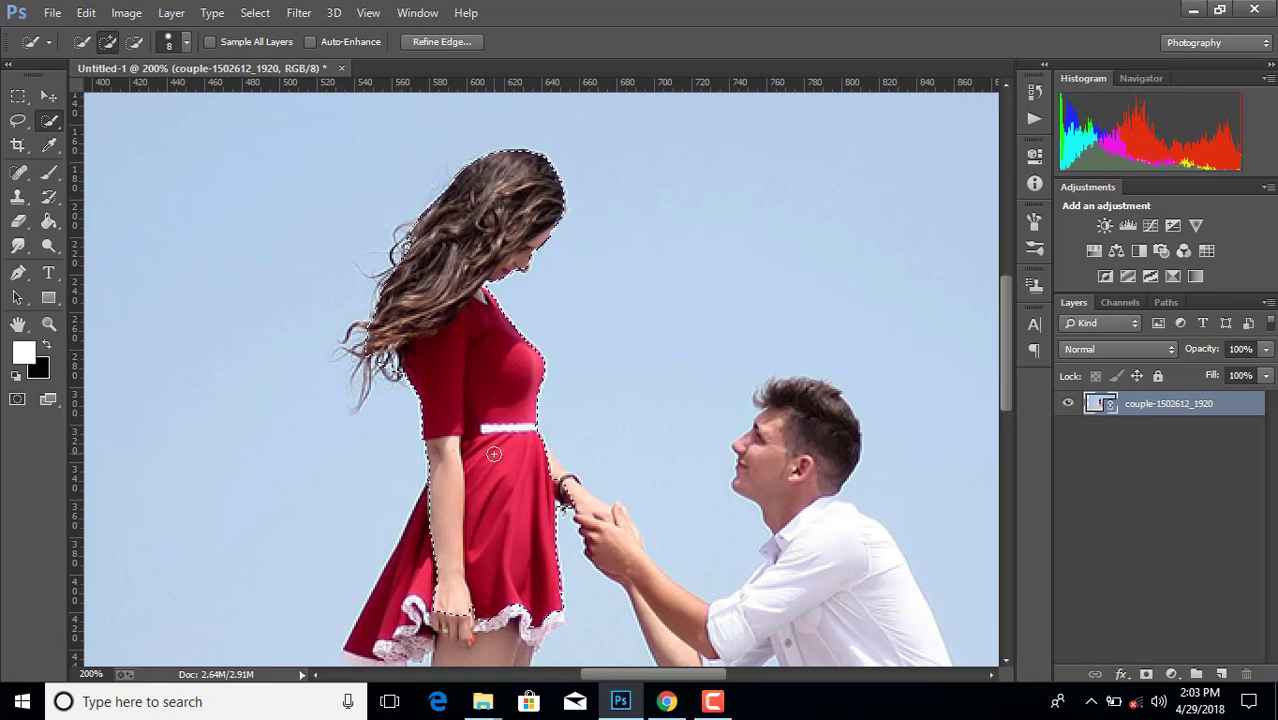
- Extend the selection over her upper arm, lace hem, both legs and left sandal
{"action": "scroll", "coordinate": [494, 454], "scroll_direction": "down", "scroll_amount": 3}
{"action": "scroll", "coordinate": [490, 450], "scroll_direction": "down", "scroll_amount": 2}
{"action": "left_click", "coordinate": [447, 368]}
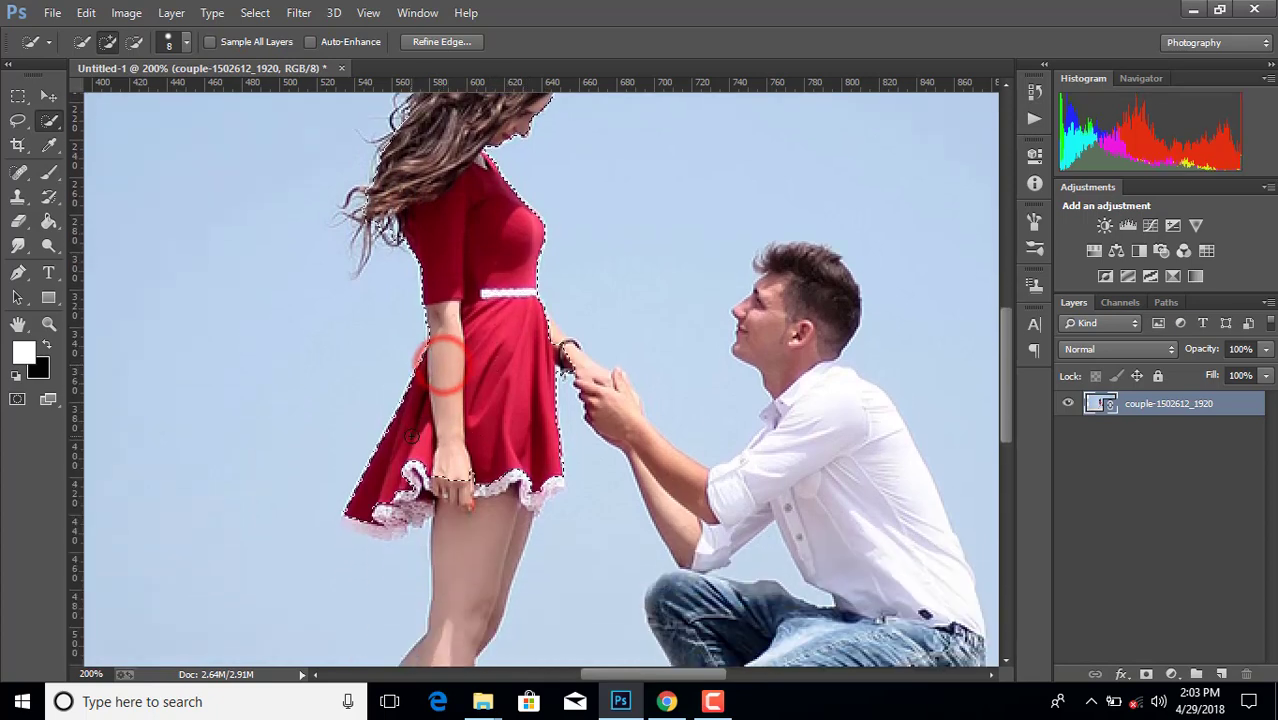
{"action": "scroll", "coordinate": [400, 440], "scroll_direction": "down", "scroll_amount": 2}
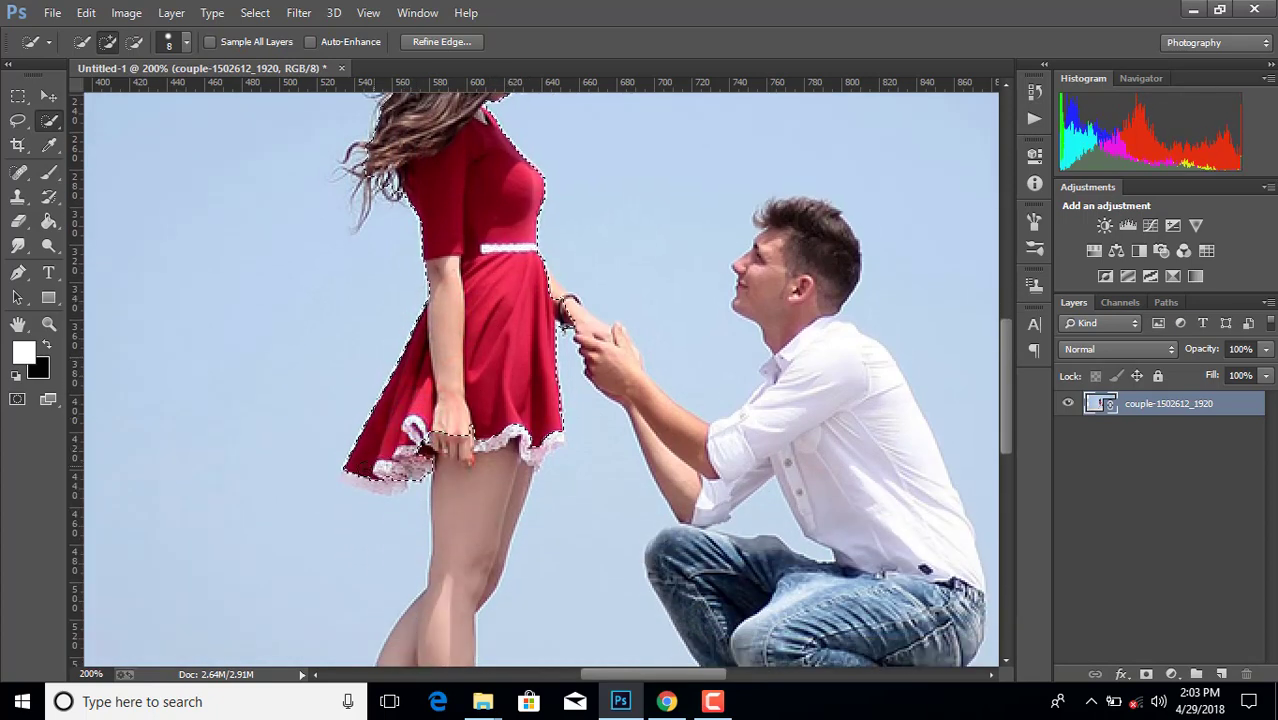
{"action": "left_click", "coordinate": [352, 477]}
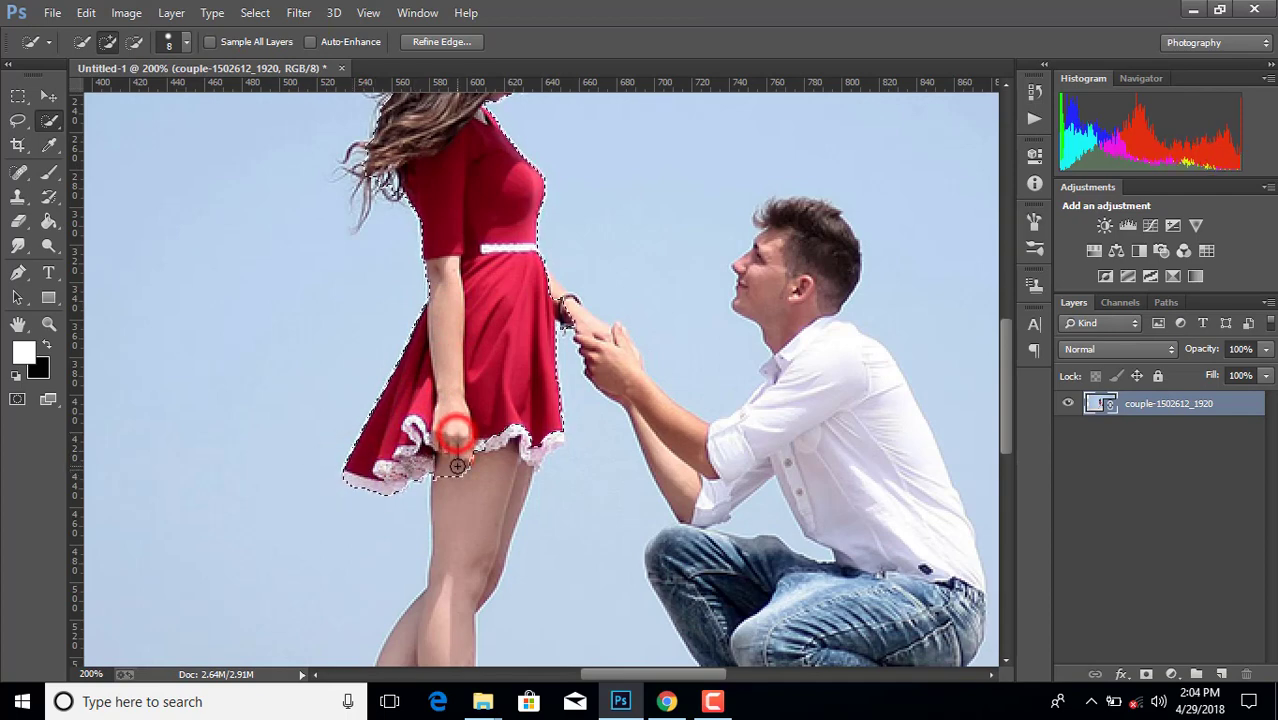
{"action": "left_click_drag", "start_coordinate": [457, 466], "coordinate": [470, 590]}
{"action": "scroll", "coordinate": [470, 560], "scroll_direction": "down", "scroll_amount": 5}
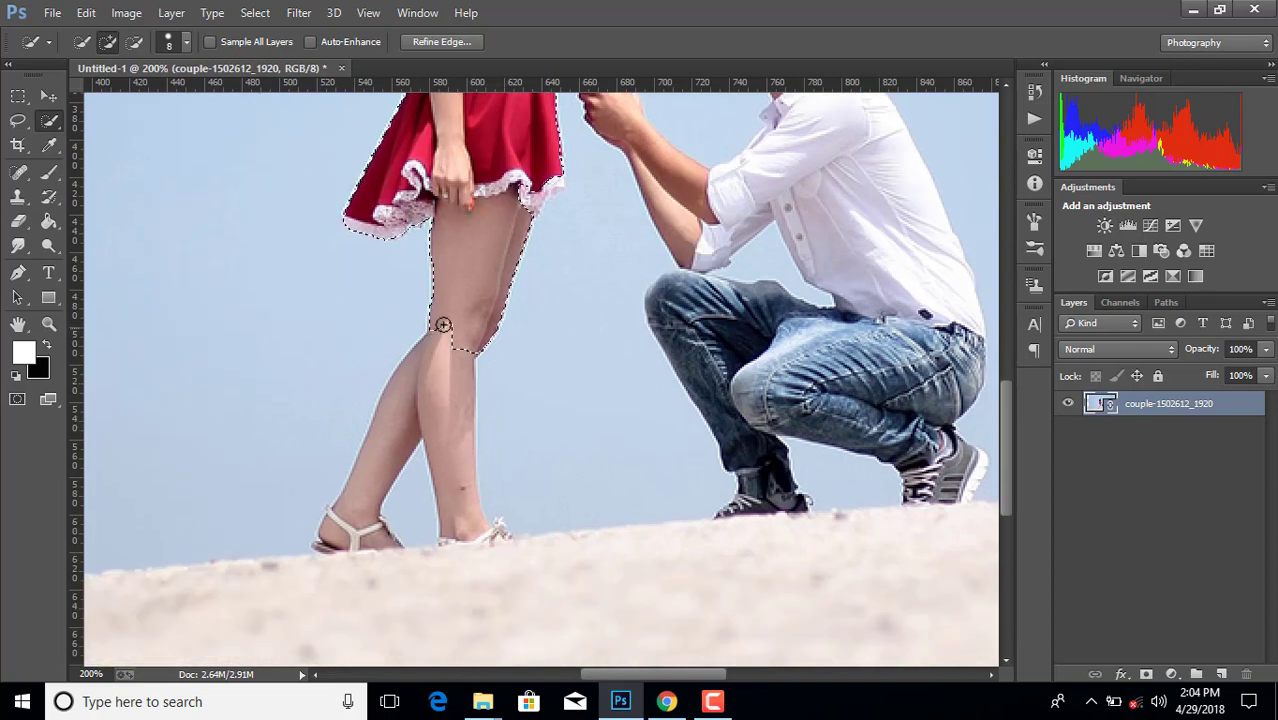
{"action": "left_click_drag", "start_coordinate": [443, 325], "coordinate": [428, 374]}
{"action": "left_click_drag", "start_coordinate": [350, 505], "coordinate": [338, 525]}
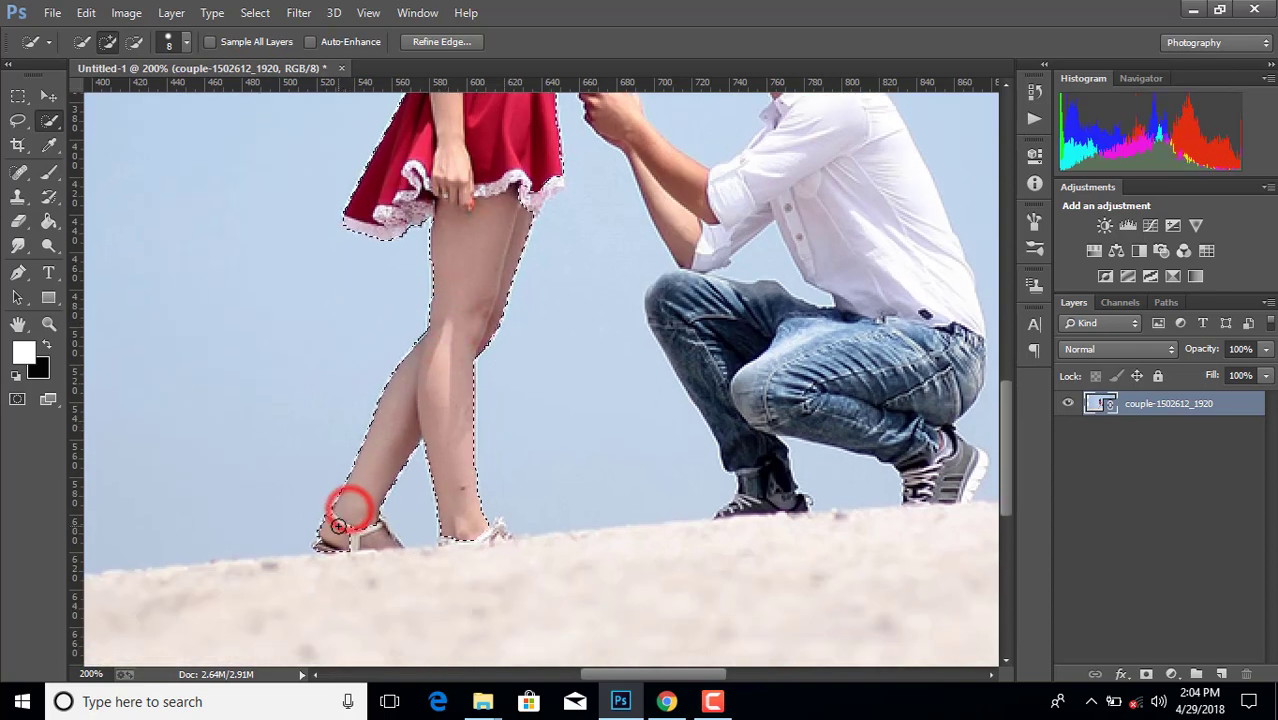
- Begin adding the kneeling man's shirt and waist to the selection
{"action": "scroll", "coordinate": [557, 491], "scroll_direction": "up", "scroll_amount": 2}
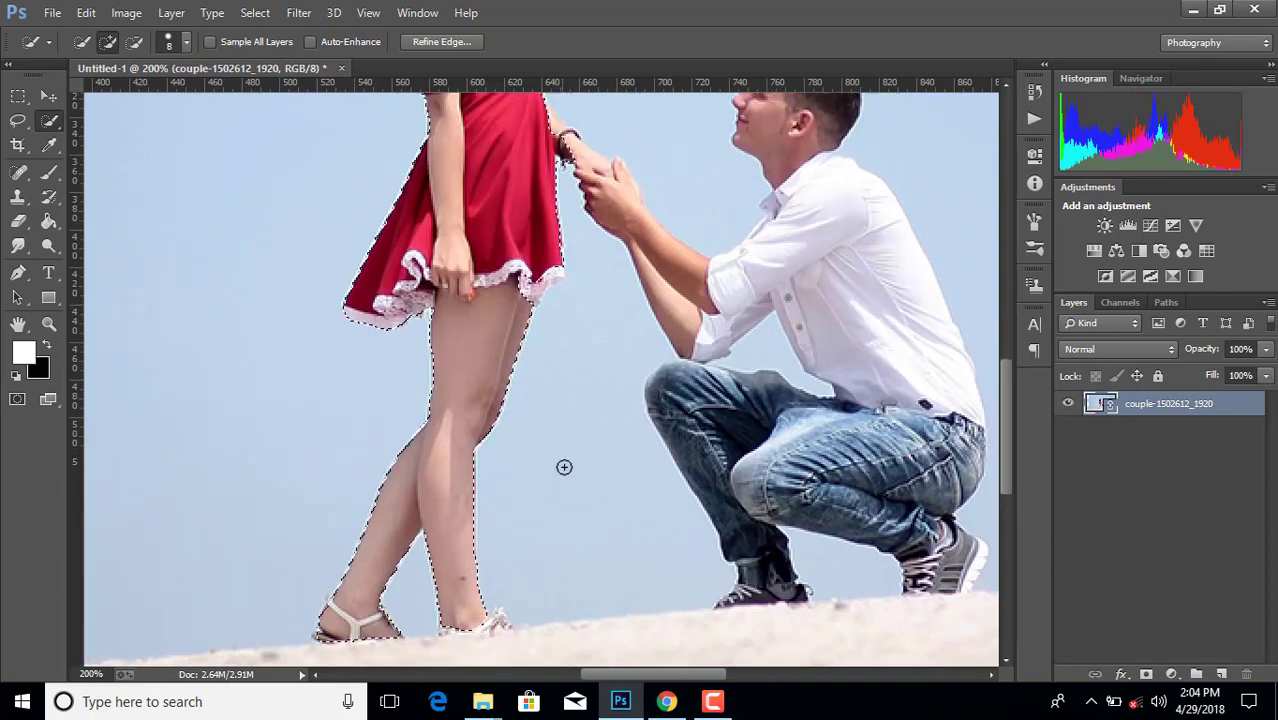
{"action": "scroll", "coordinate": [565, 462], "scroll_direction": "up", "scroll_amount": 1}
{"action": "mouse_move", "coordinate": [878, 496]}
{"action": "left_mouse_down"}
{"action": "mouse_move", "coordinate": [871, 375]}
{"action": "mouse_move", "coordinate": [832, 215]}
{"action": "left_mouse_up"}
- Add the man's shirt, head, shoulder, jeans and shoe to the selection
{"action": "left_click", "coordinate": [772, 132]}
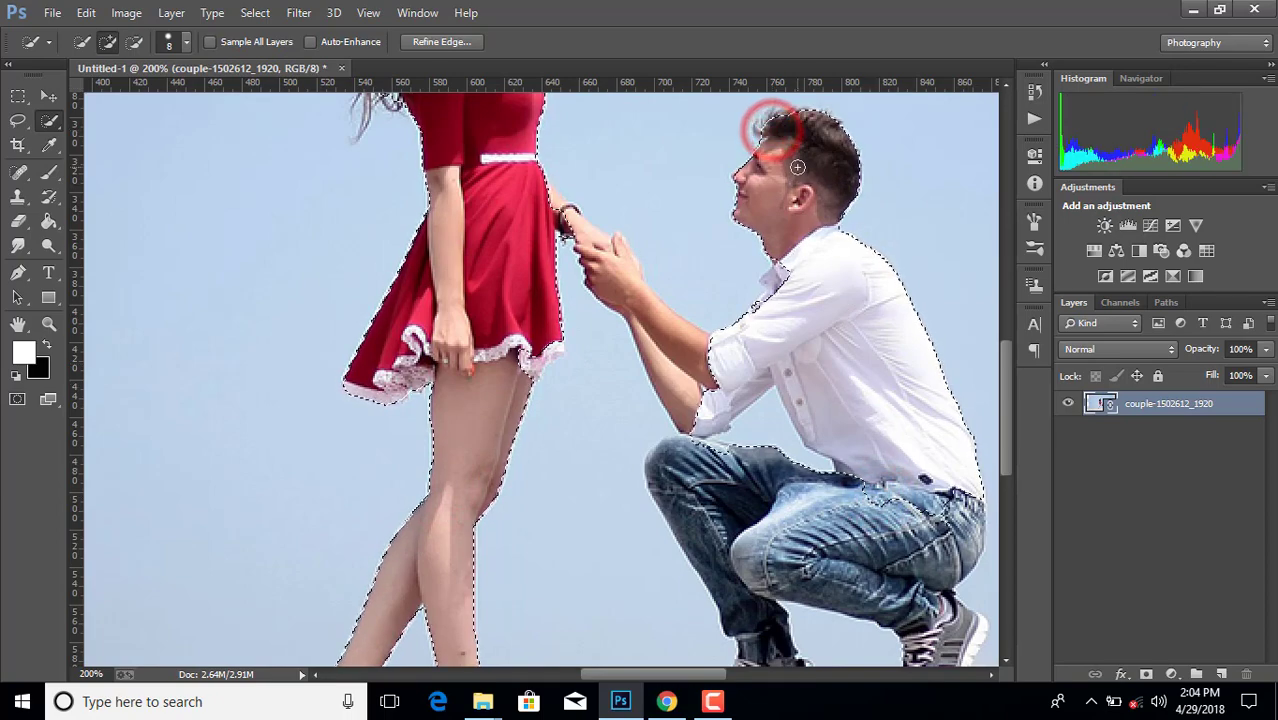
{"action": "scroll", "coordinate": [772, 132], "scroll_direction": "down", "scroll_amount": 1}
{"action": "left_click", "coordinate": [778, 224]}
{"action": "scroll", "coordinate": [778, 224], "scroll_direction": "down", "scroll_amount": 1}
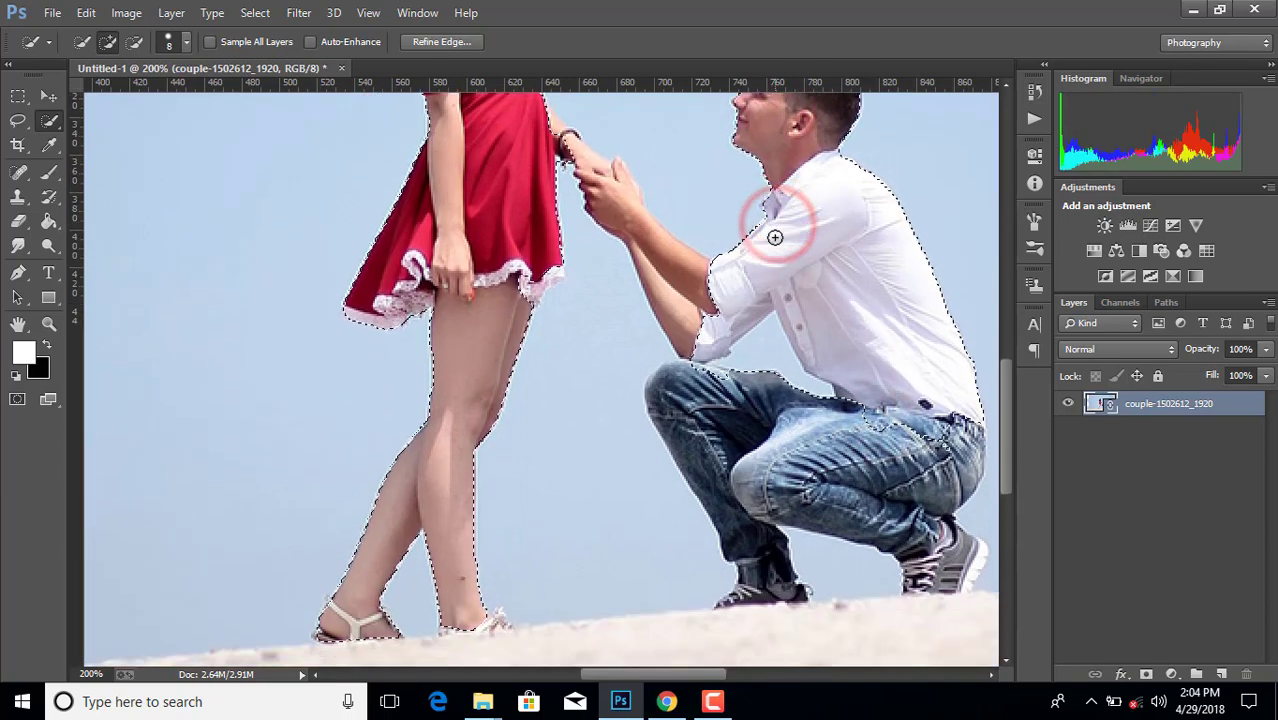
{"action": "scroll", "coordinate": [782, 237], "scroll_direction": "down", "scroll_amount": 1}
{"action": "left_click_drag", "start_coordinate": [936, 302], "coordinate": [830, 375]}
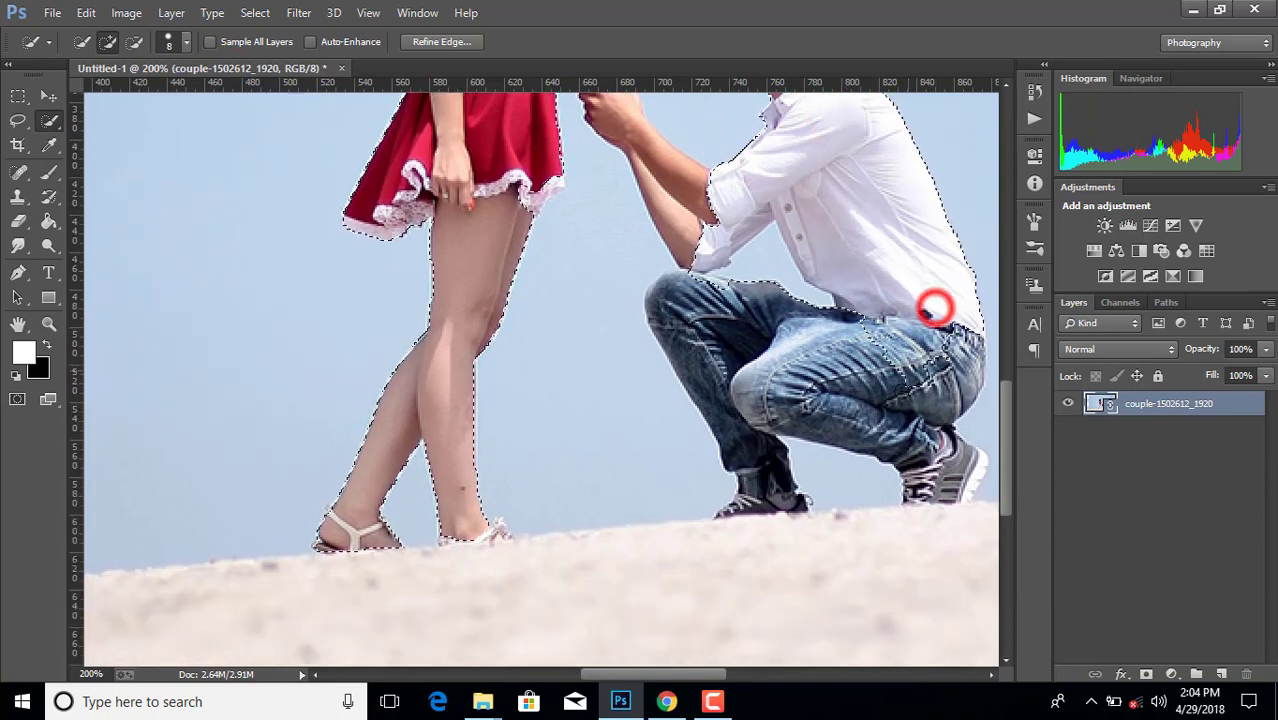
{"action": "mouse_move", "coordinate": [910, 425]}
{"action": "left_mouse_down"}
{"action": "mouse_move", "coordinate": [955, 458]}
{"action": "mouse_move", "coordinate": [911, 490]}
{"action": "left_mouse_up"}
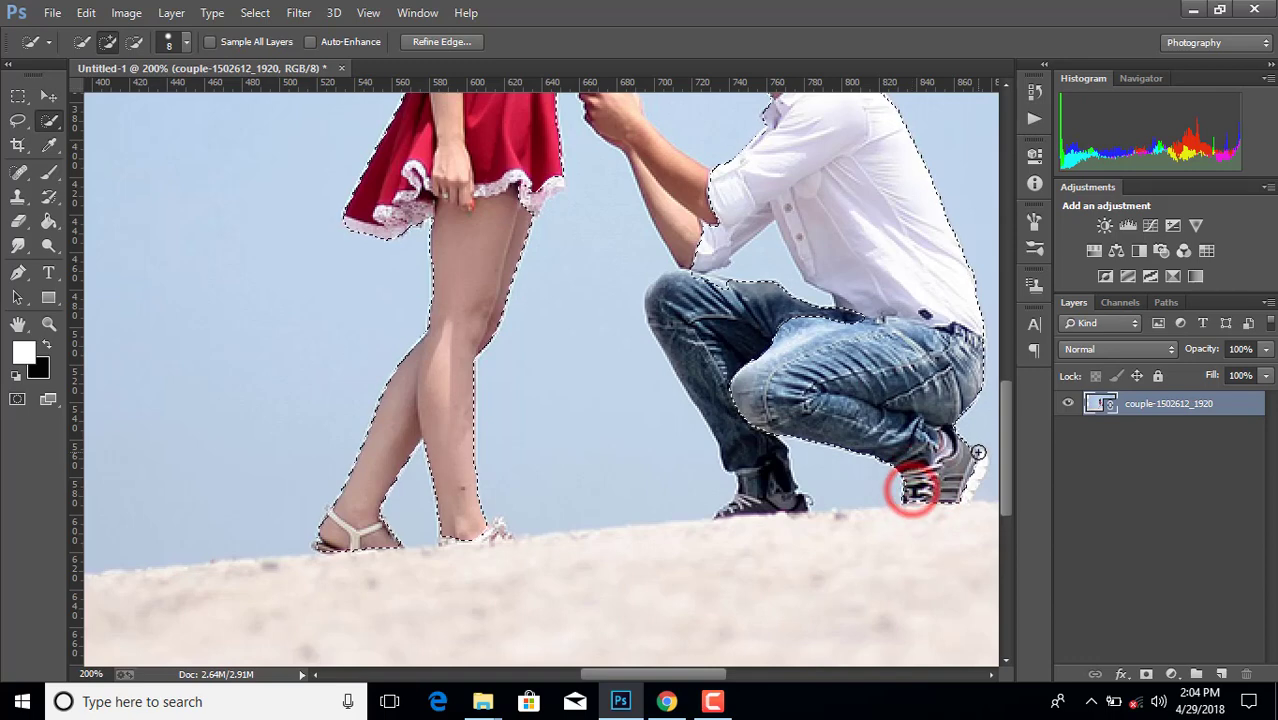
{"action": "left_click_drag", "start_coordinate": [976, 456], "coordinate": [969, 482]}
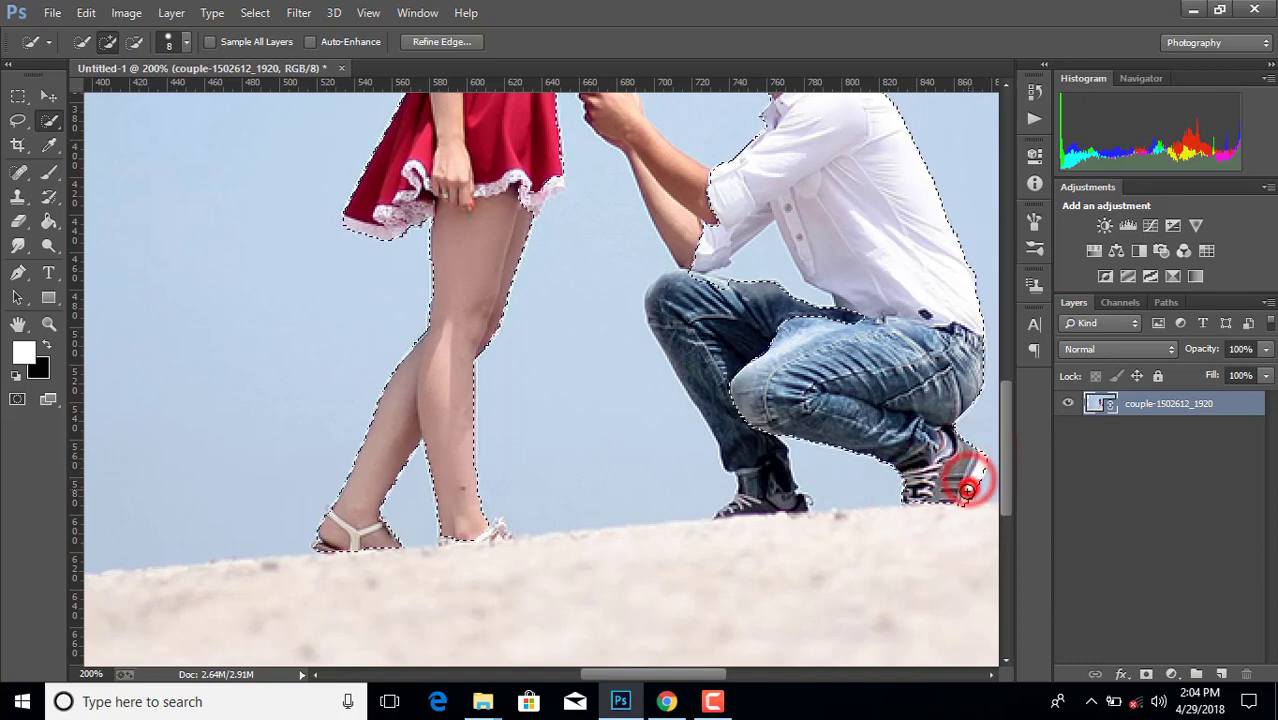
- Refine the selection along his far jeans leg, elbow, forearm and sleeve
{"action": "left_click", "coordinate": [828, 336]}
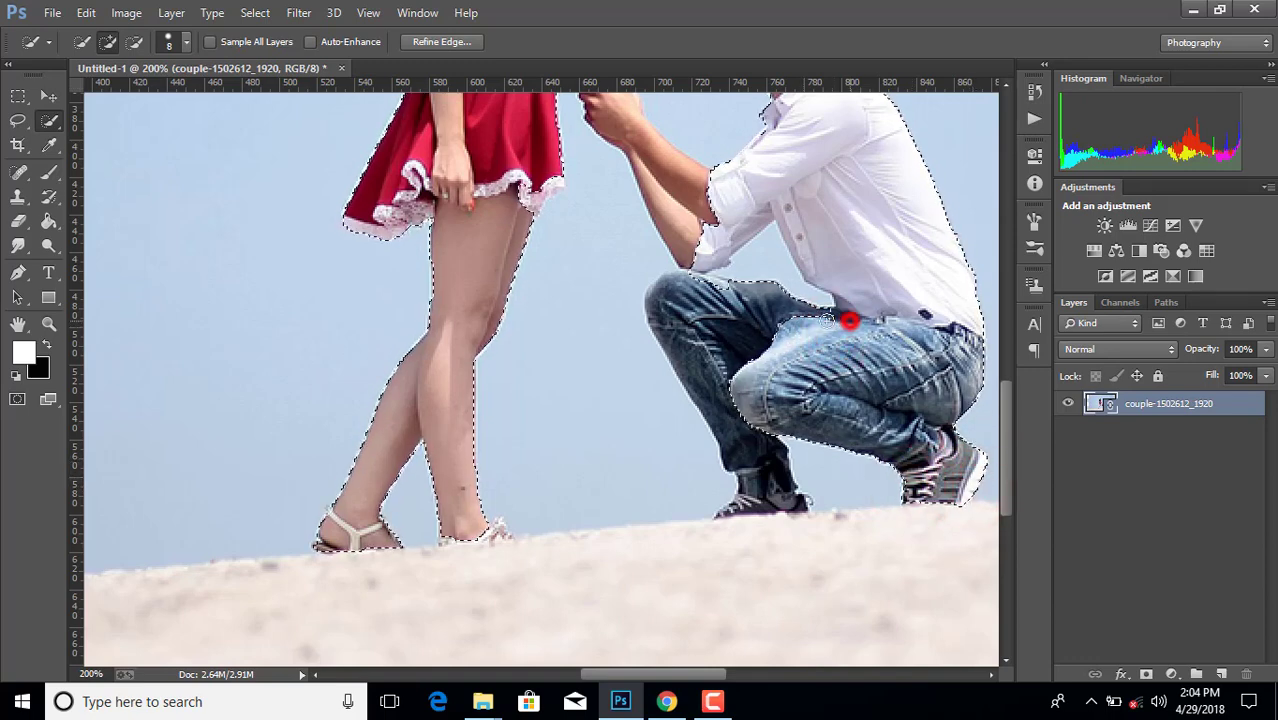
{"action": "left_click_drag", "start_coordinate": [822, 310], "coordinate": [716, 303]}
{"action": "left_click", "coordinate": [689, 289]}
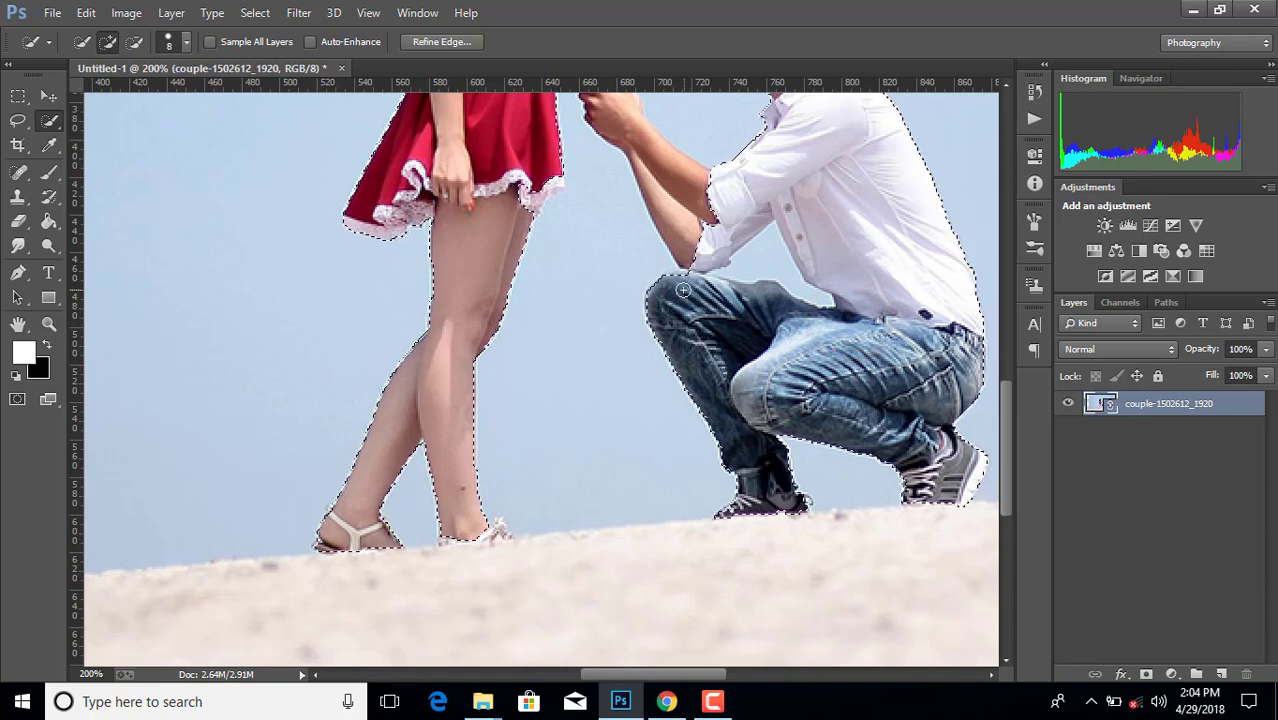
{"action": "scroll", "coordinate": [689, 289], "scroll_direction": "up", "scroll_amount": 3}
{"action": "left_click", "coordinate": [690, 311]}
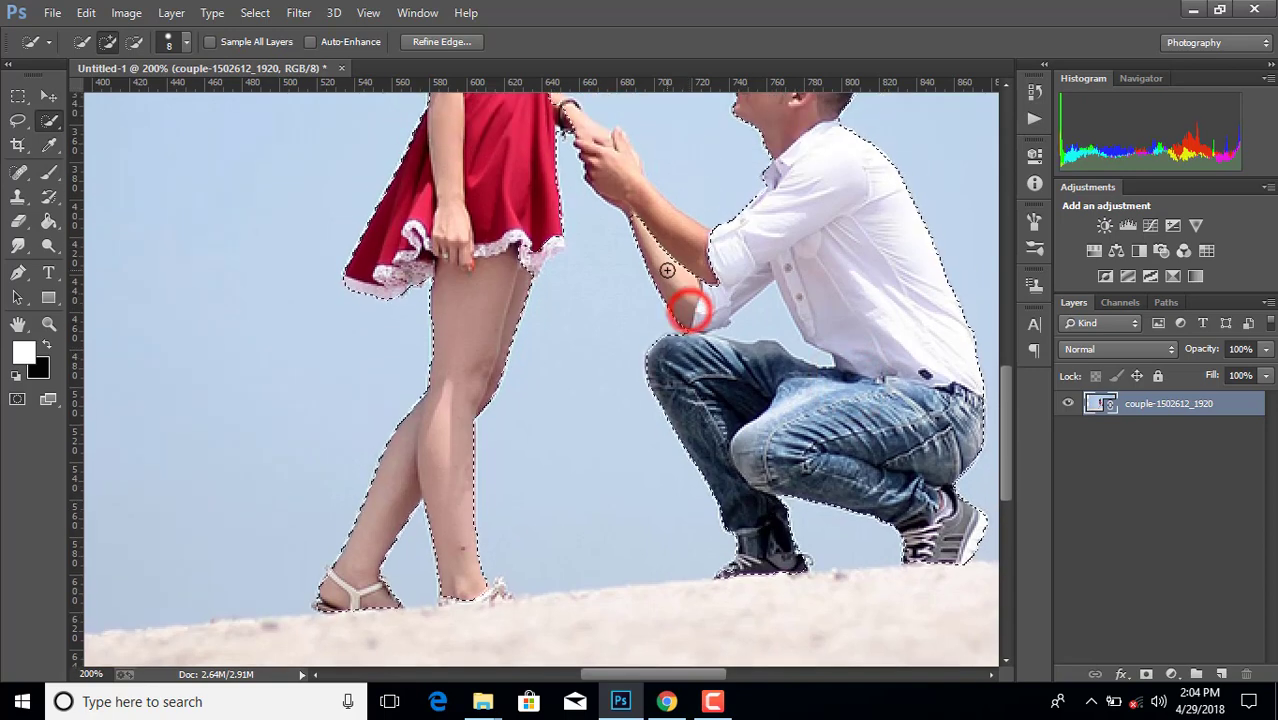
{"action": "left_click", "coordinate": [732, 276]}
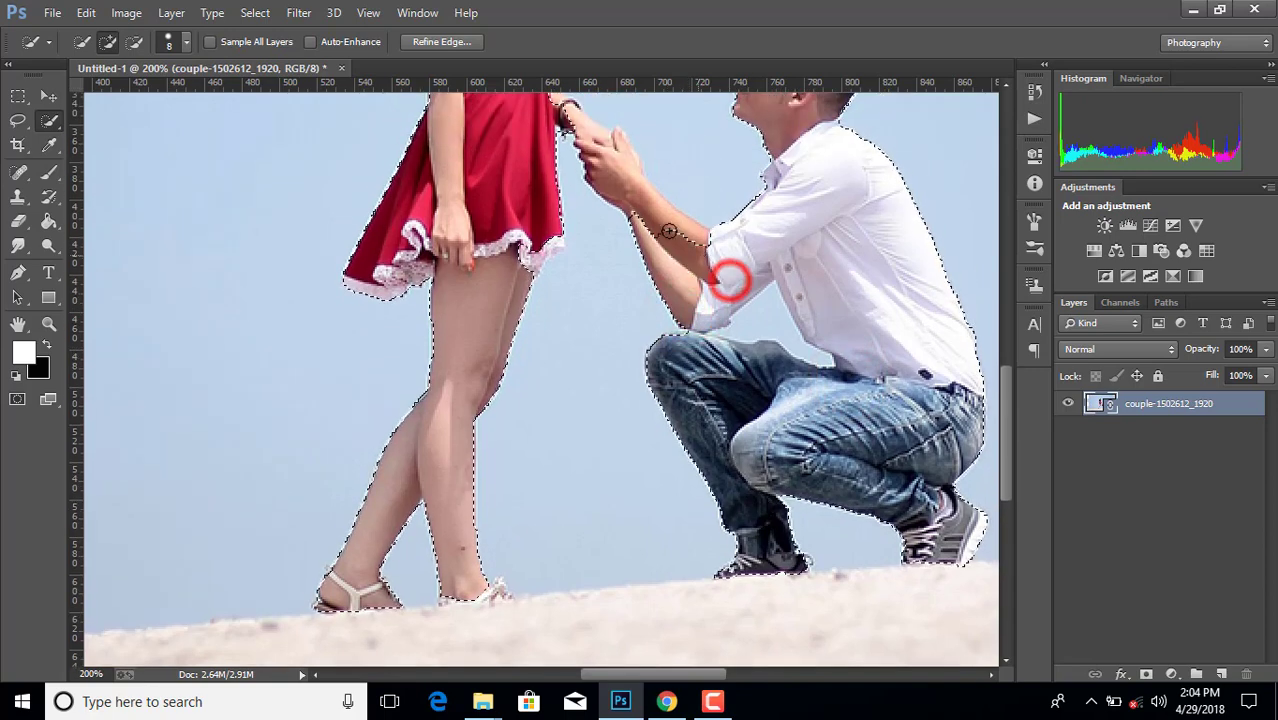
- Include the couple's joined hands and the woman's hand and wrist in the selection
{"action": "left_click", "coordinate": [619, 180]}
{"action": "scroll", "coordinate": [630, 200], "scroll_direction": "up", "scroll_amount": 2}
{"action": "left_click", "coordinate": [605, 195]}
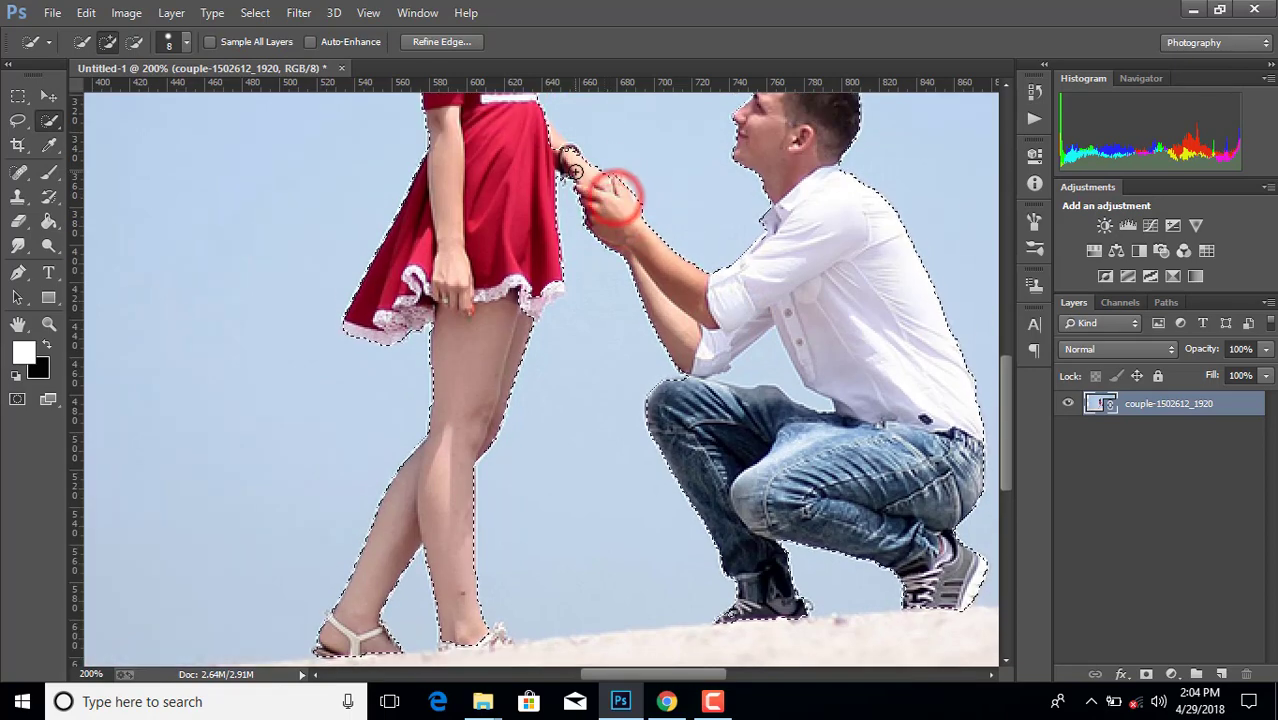
{"action": "left_click", "coordinate": [569, 138]}
{"action": "scroll", "coordinate": [576, 197], "scroll_direction": "up", "scroll_amount": 2}
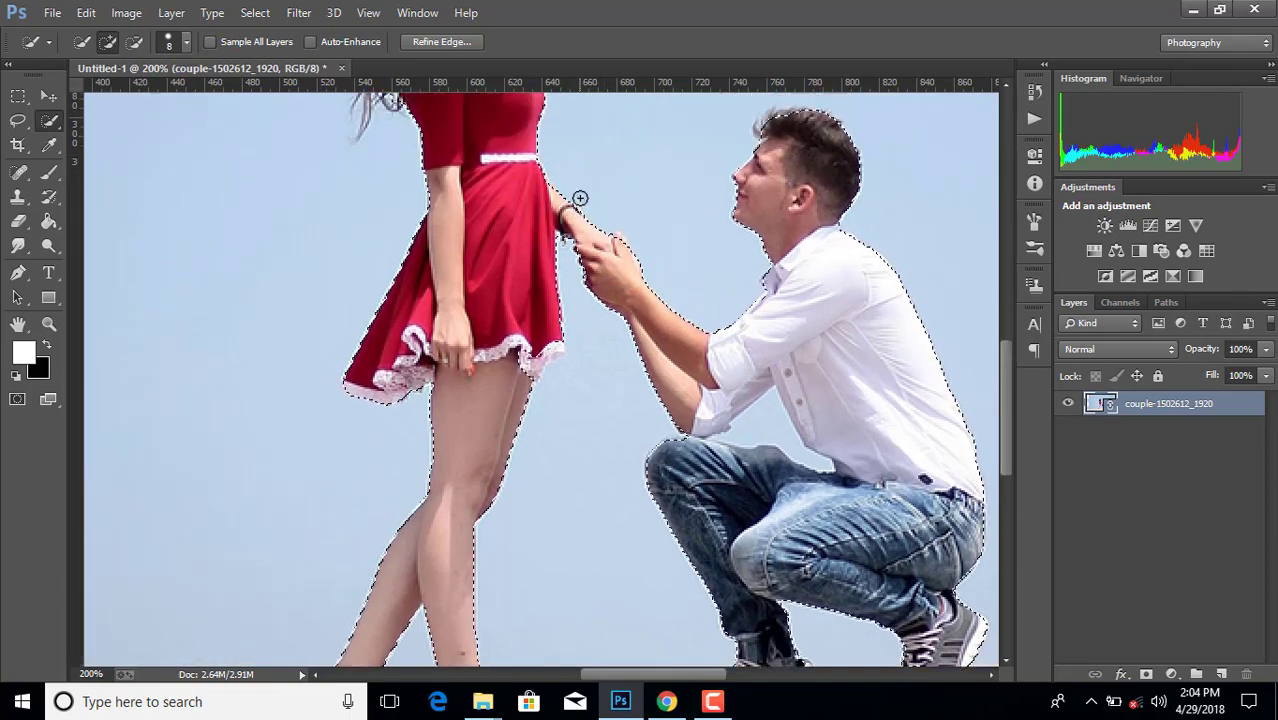
{"action": "scroll", "coordinate": [590, 201], "scroll_direction": "up", "scroll_amount": 4}
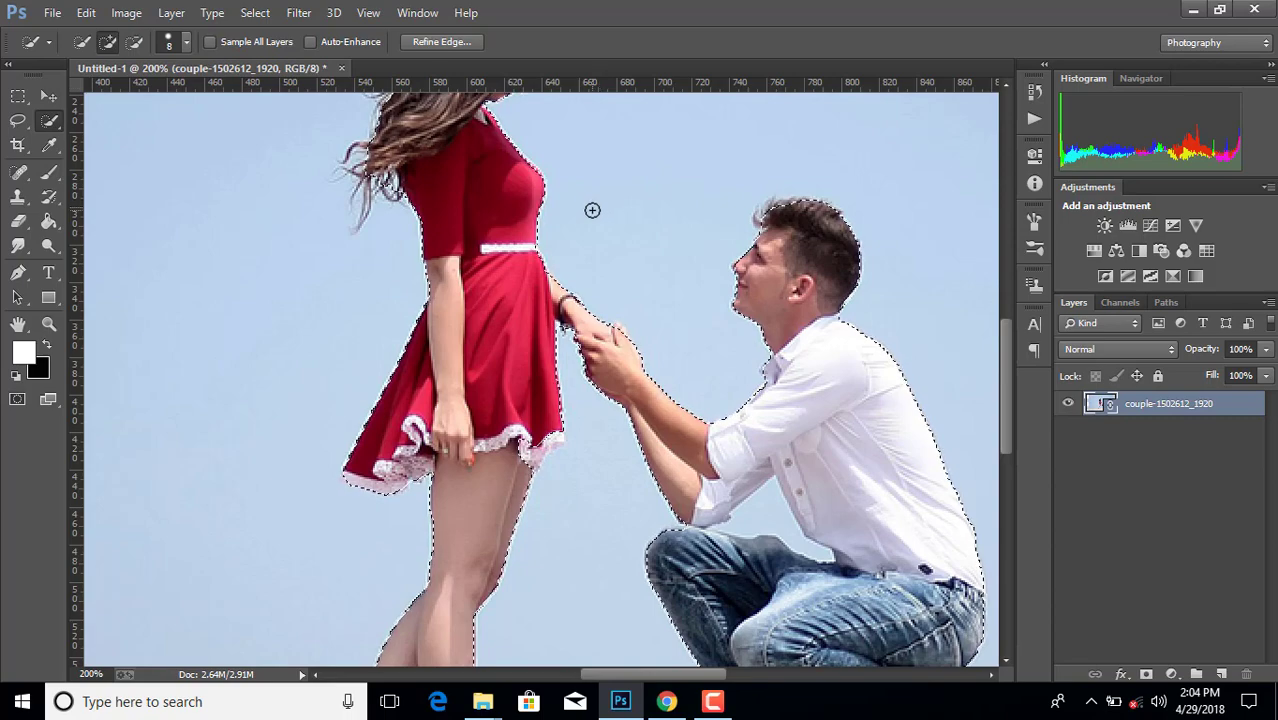
{"action": "scroll", "coordinate": [719, 251], "scroll_direction": "down", "scroll_amount": 1}
{"action": "scroll", "coordinate": [719, 251], "scroll_direction": "down", "scroll_amount": 2}
{"action": "scroll", "coordinate": [720, 252], "scroll_direction": "down", "scroll_amount": 1}
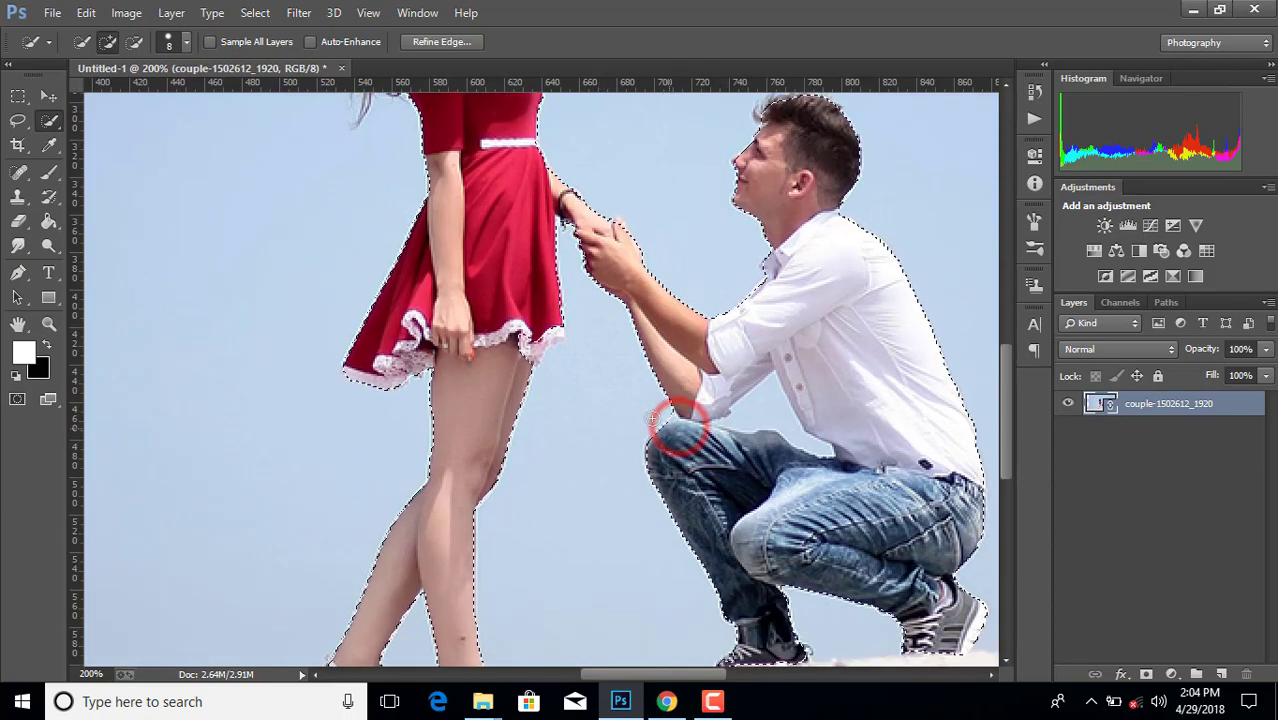
{"action": "left_click", "coordinate": [131, 40]}
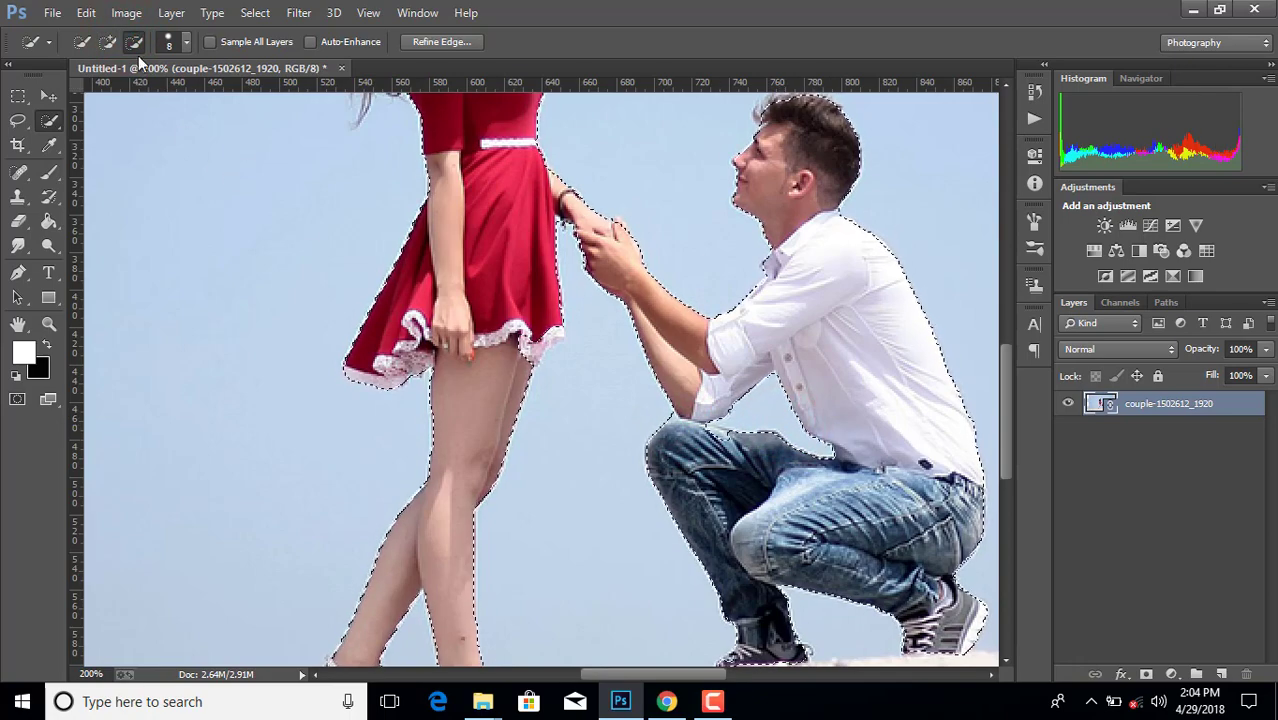
- Add the man's knee and elbow gaps, then mask out the sky and sand
{"action": "left_click", "coordinate": [108, 41]}
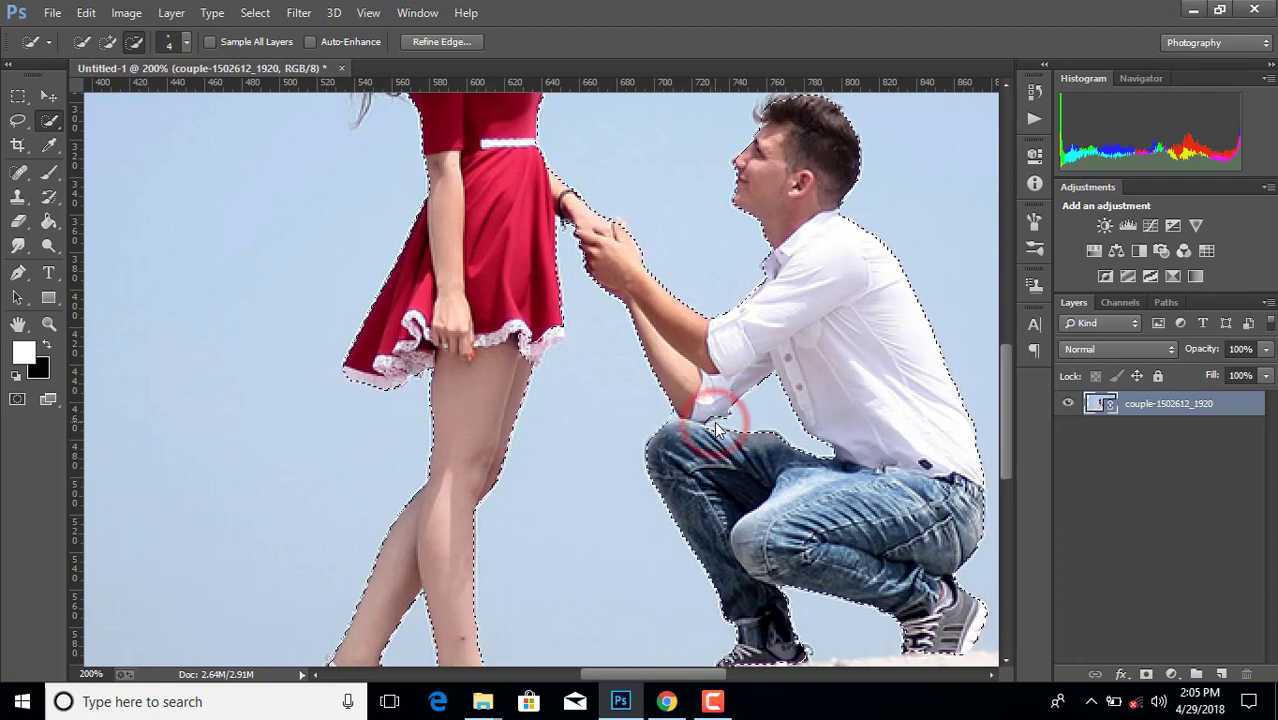
{"action": "left_click", "coordinate": [108, 41]}
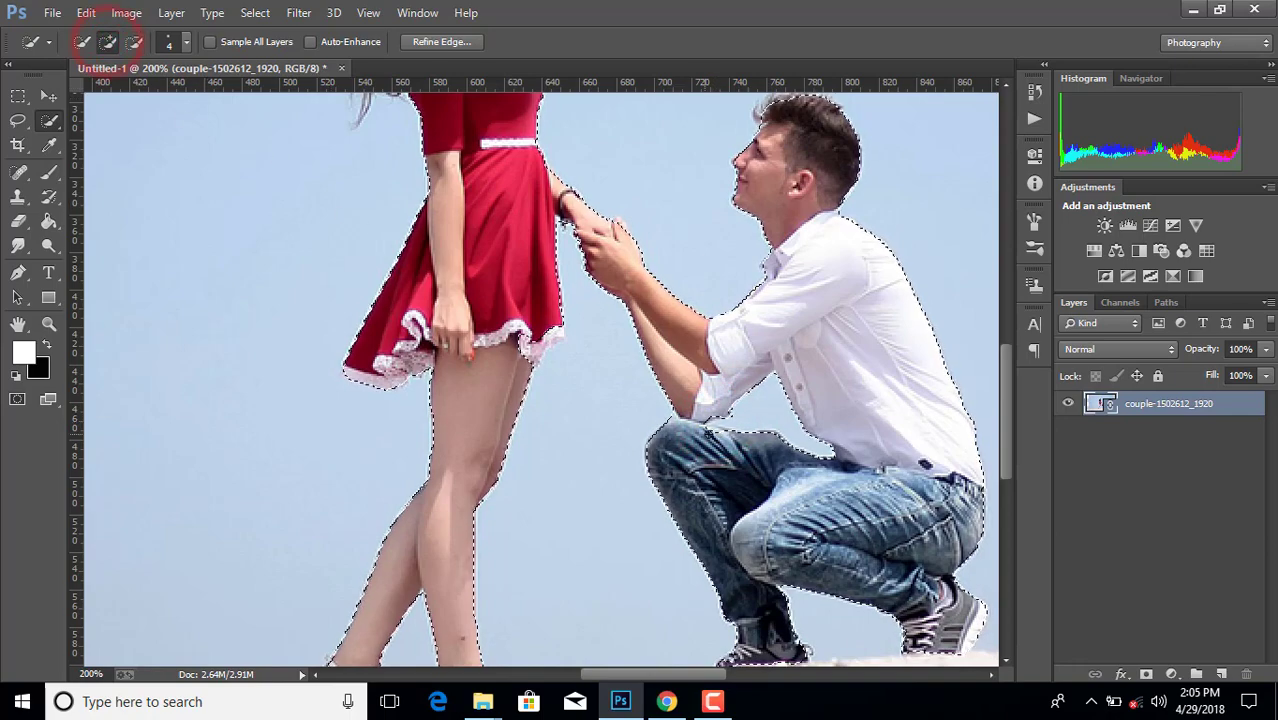
{"action": "left_click", "coordinate": [715, 432]}
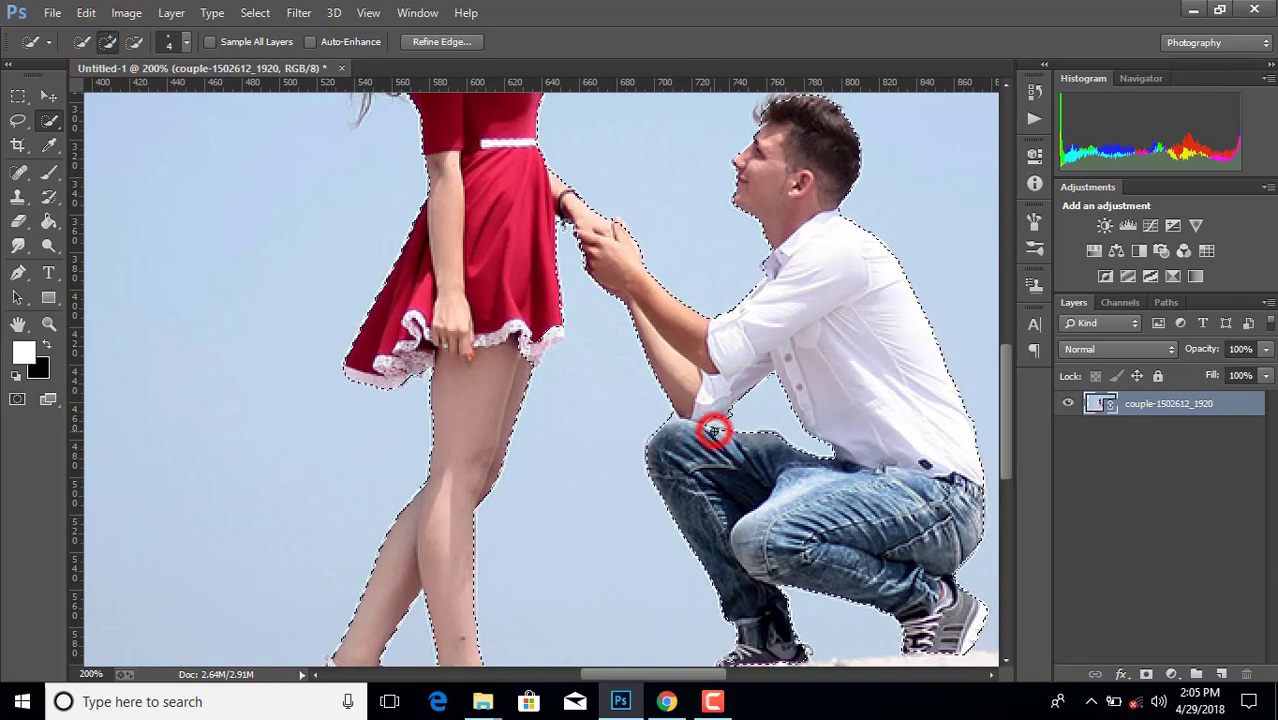
{"action": "left_click", "coordinate": [720, 415]}
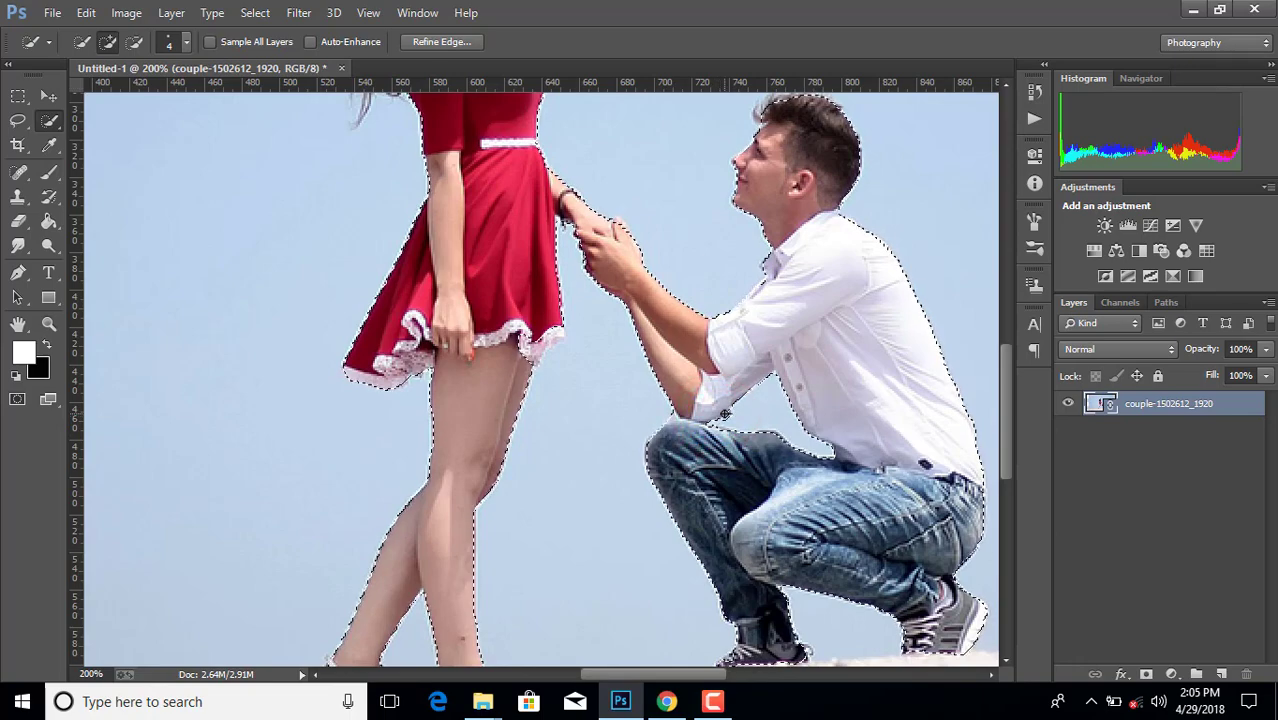
{"action": "left_click", "coordinate": [1146, 674]}
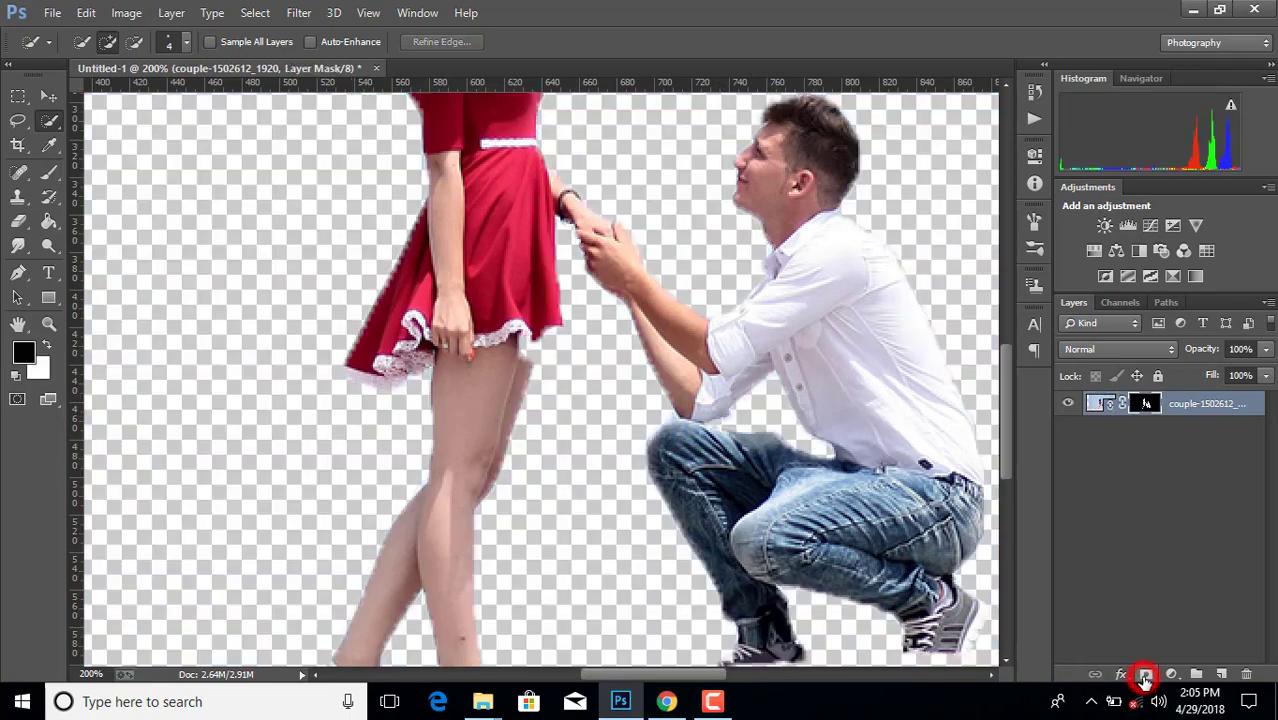
{"action": "key", "text": "ctrl+0"}
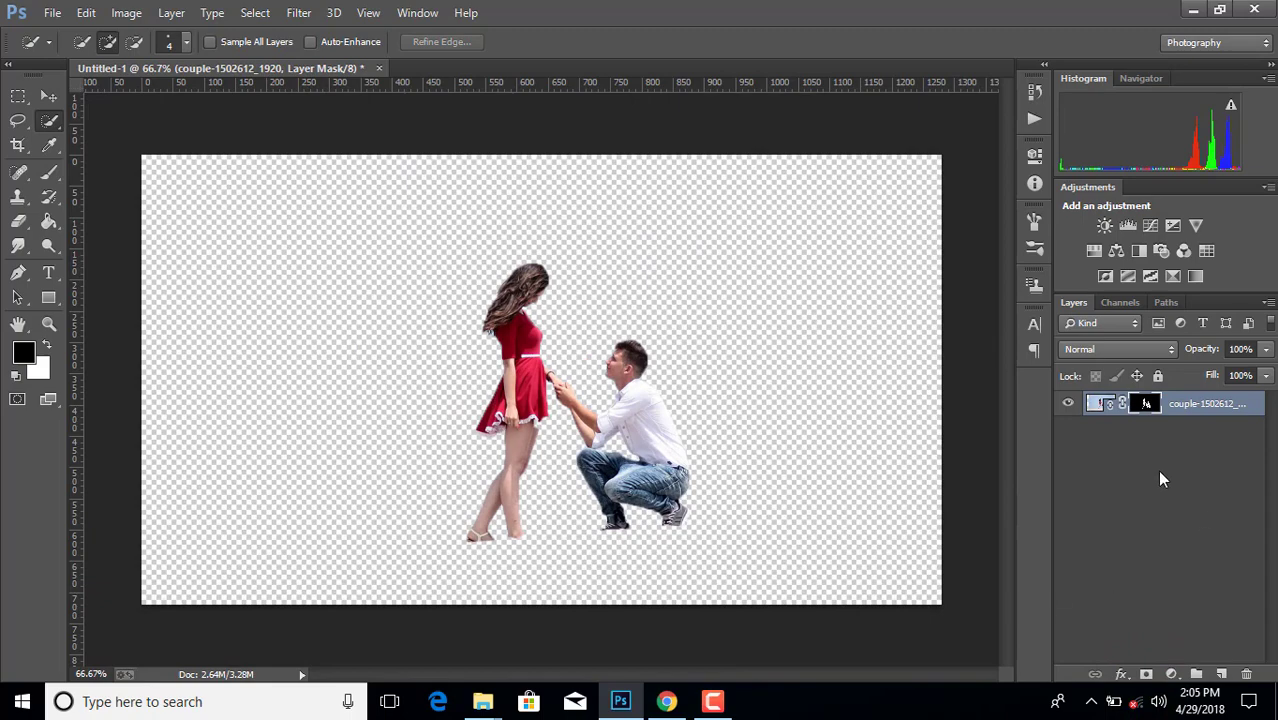
- In Refine Mask with Smart Radius and a larger brush, clean the woman's hair edge
{"action": "right_click", "coordinate": [1150, 403]}
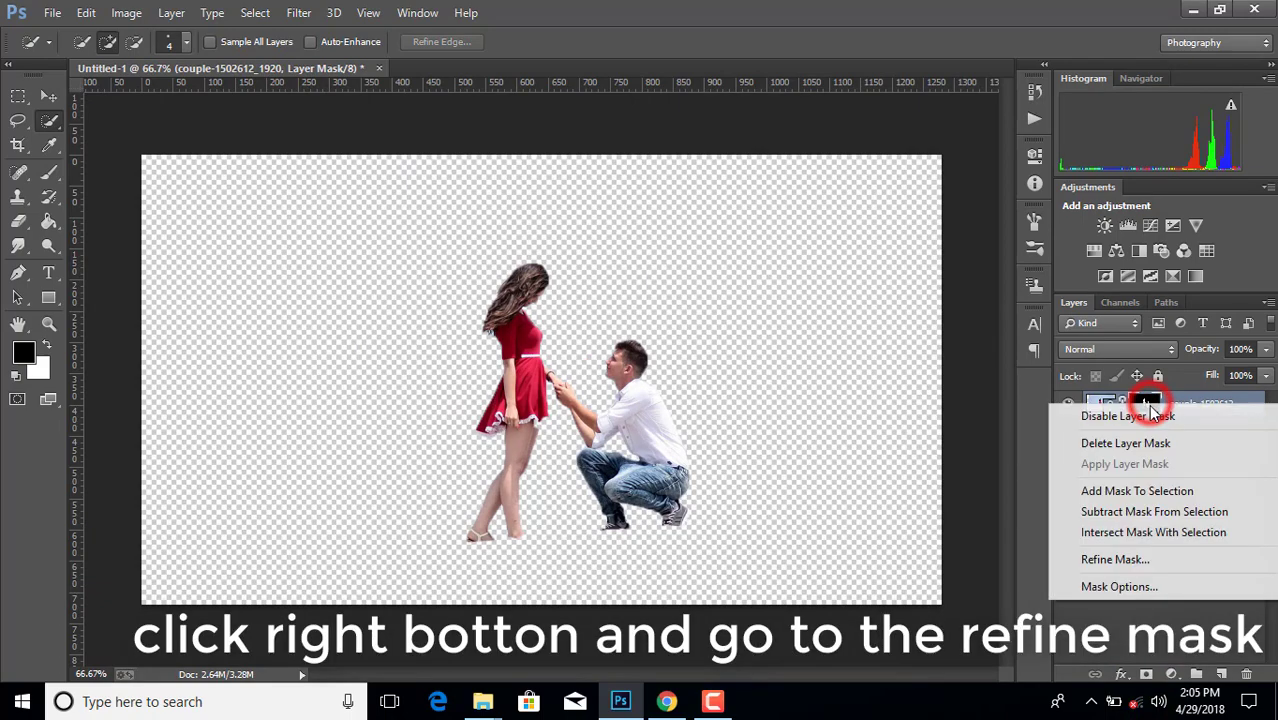
{"action": "left_click", "coordinate": [1148, 558]}
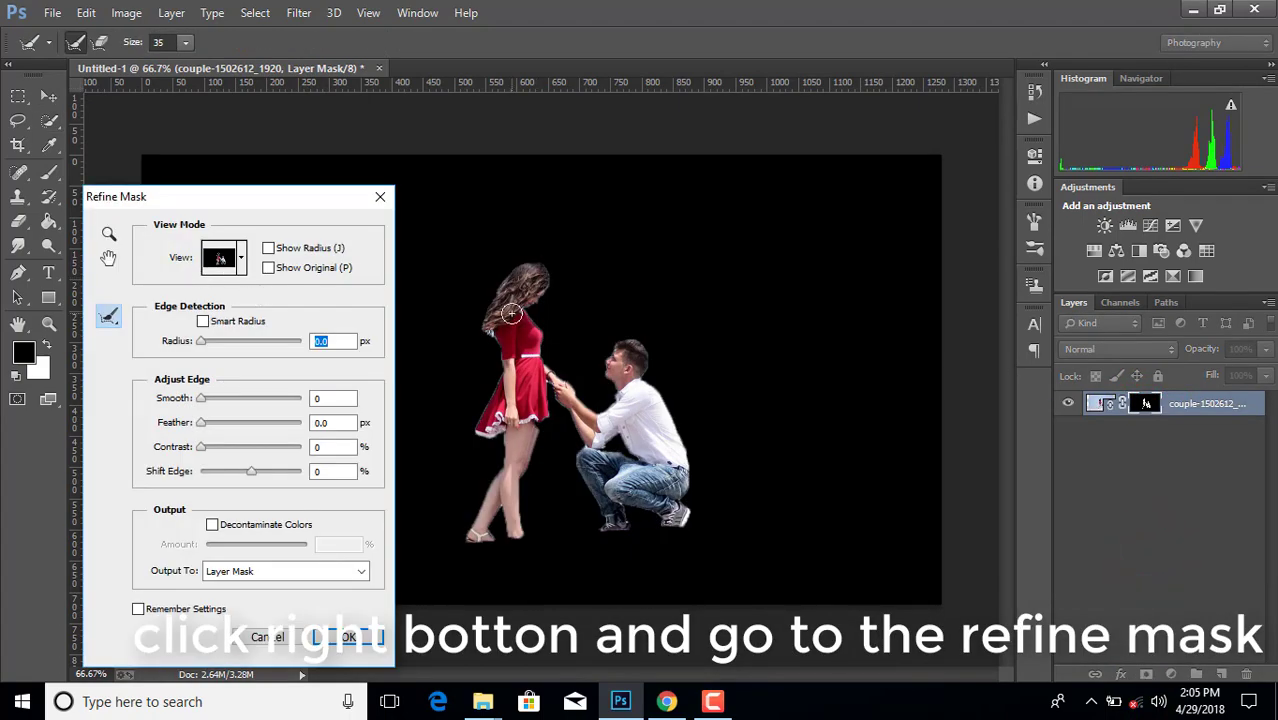
{"action": "left_click", "coordinate": [185, 42]}
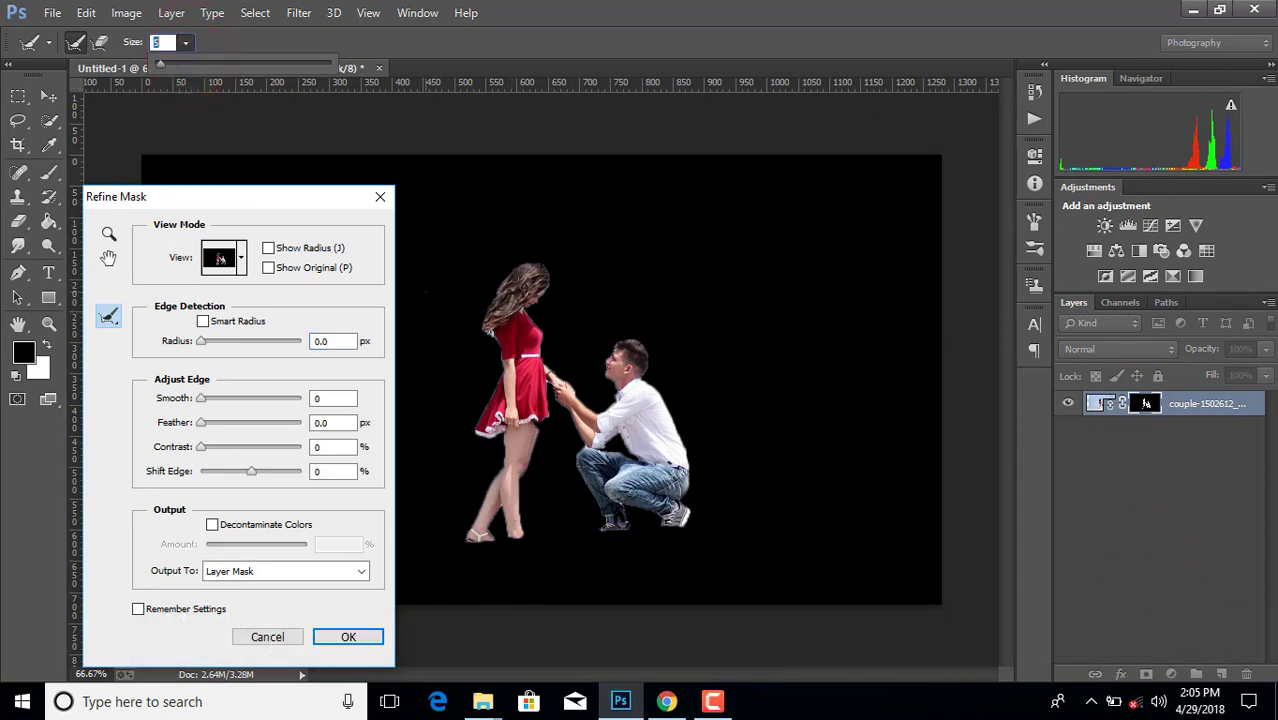
{"action": "key", "text": "ctrl+plus"}
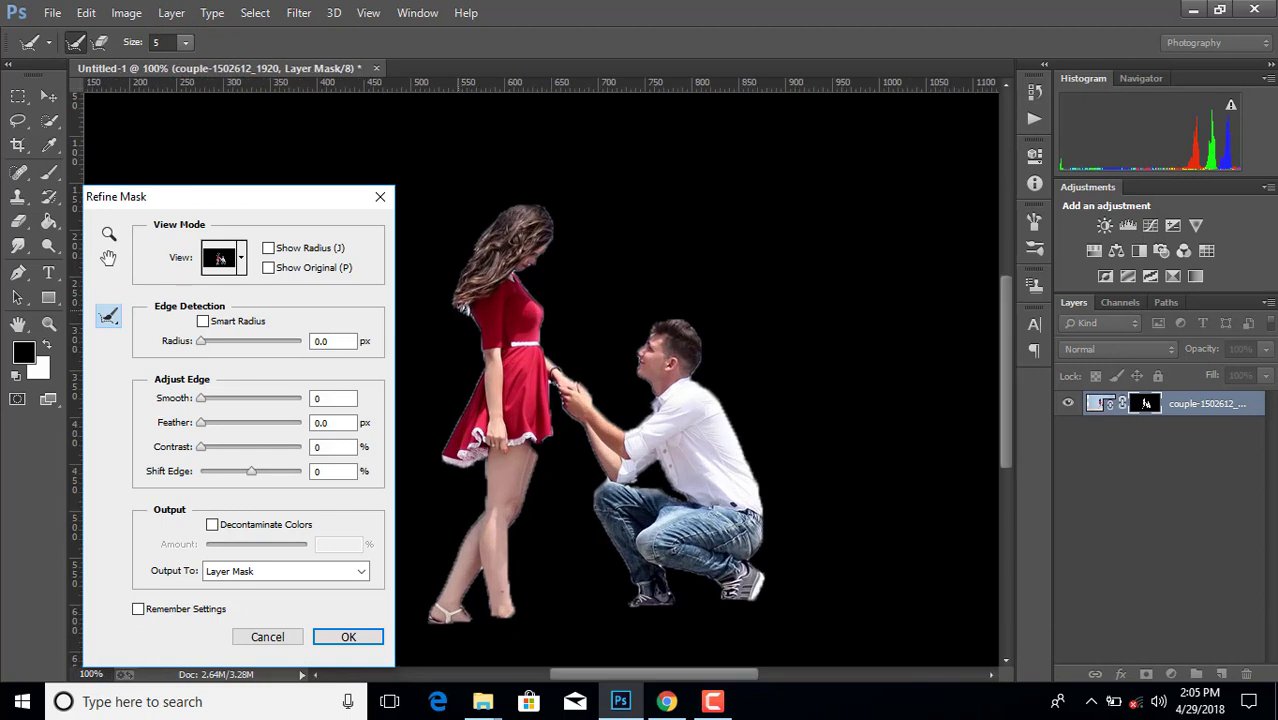
{"action": "key", "text": "bracketright"}
{"action": "key", "text": "bracketright"}
{"action": "key", "text": "bracketright"}
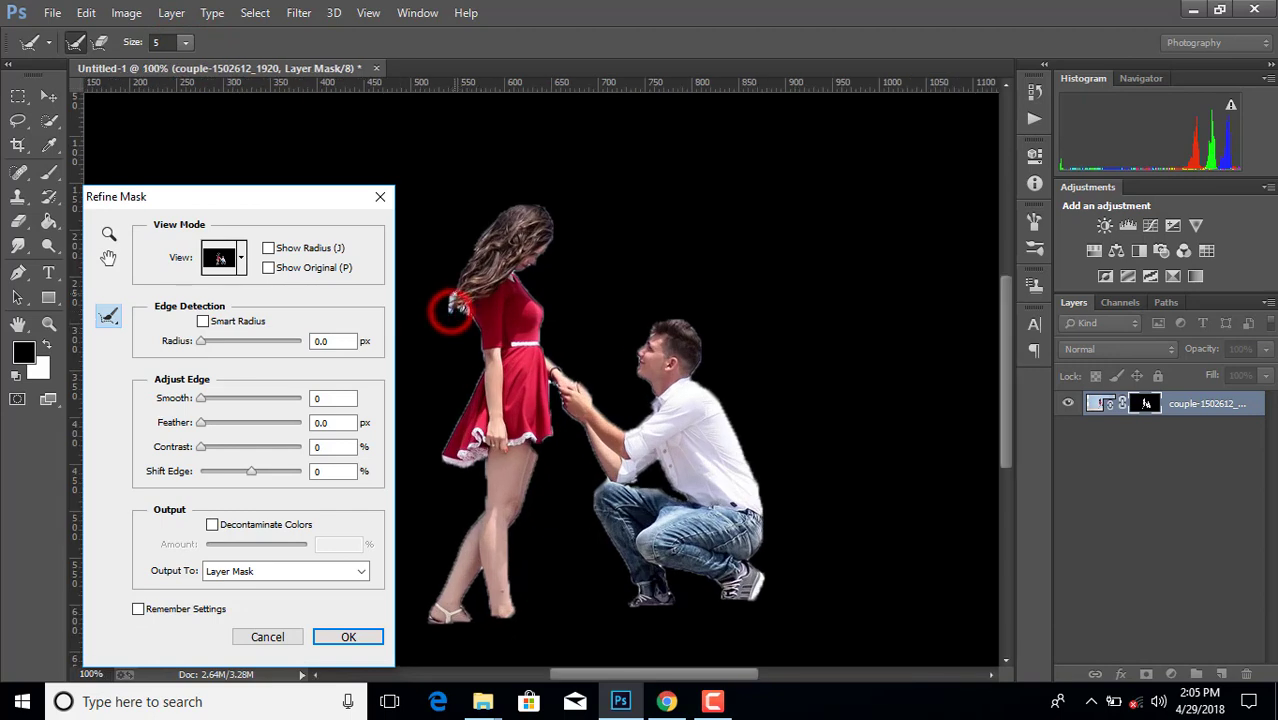
{"action": "key", "text": "bracketright"}
{"action": "key", "text": "bracketright"}
{"action": "key", "text": "bracketright"}
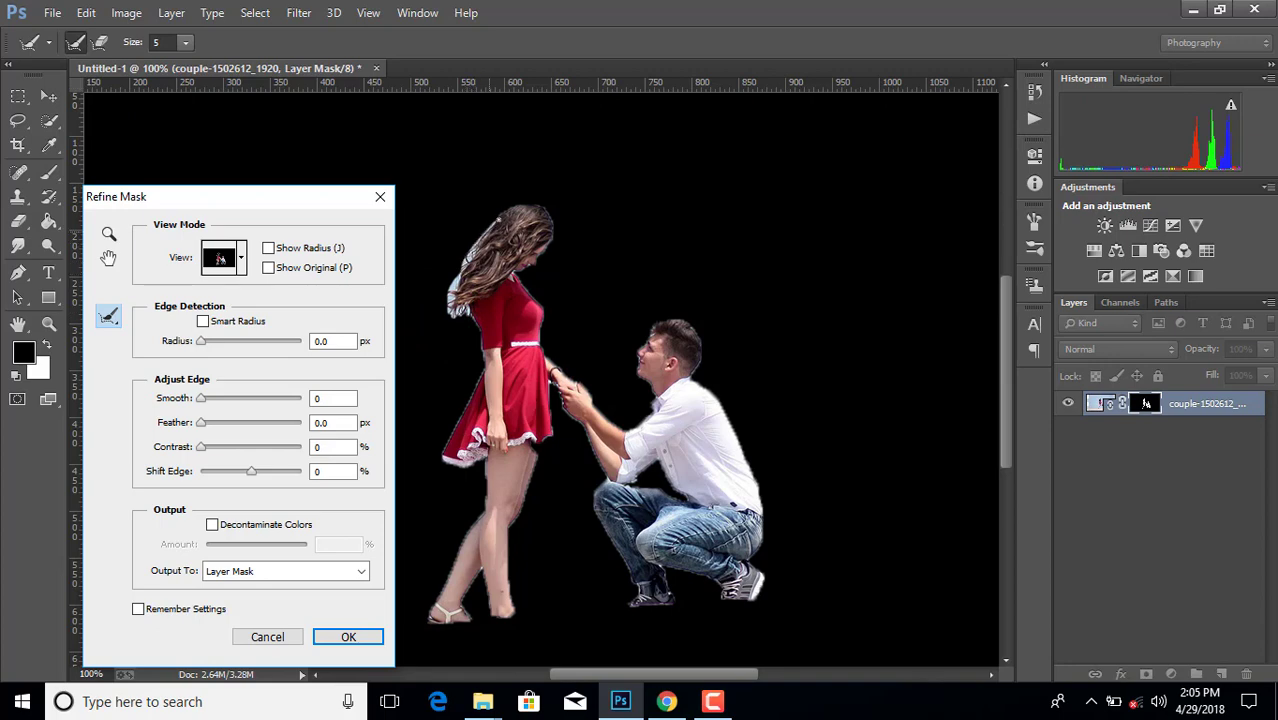
{"action": "left_click_drag", "start_coordinate": [497, 218], "coordinate": [452, 310]}
{"action": "left_click", "coordinate": [203, 321]}
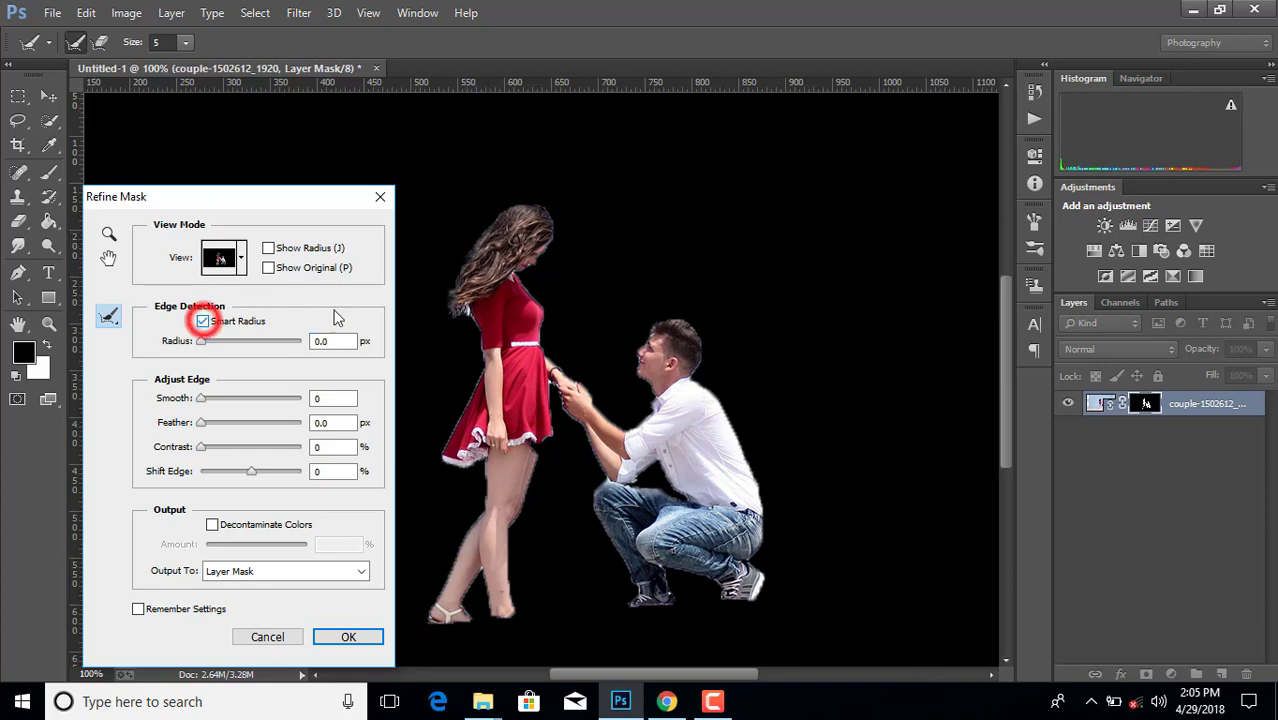
{"action": "left_click_drag", "start_coordinate": [451, 309], "coordinate": [448, 302]}
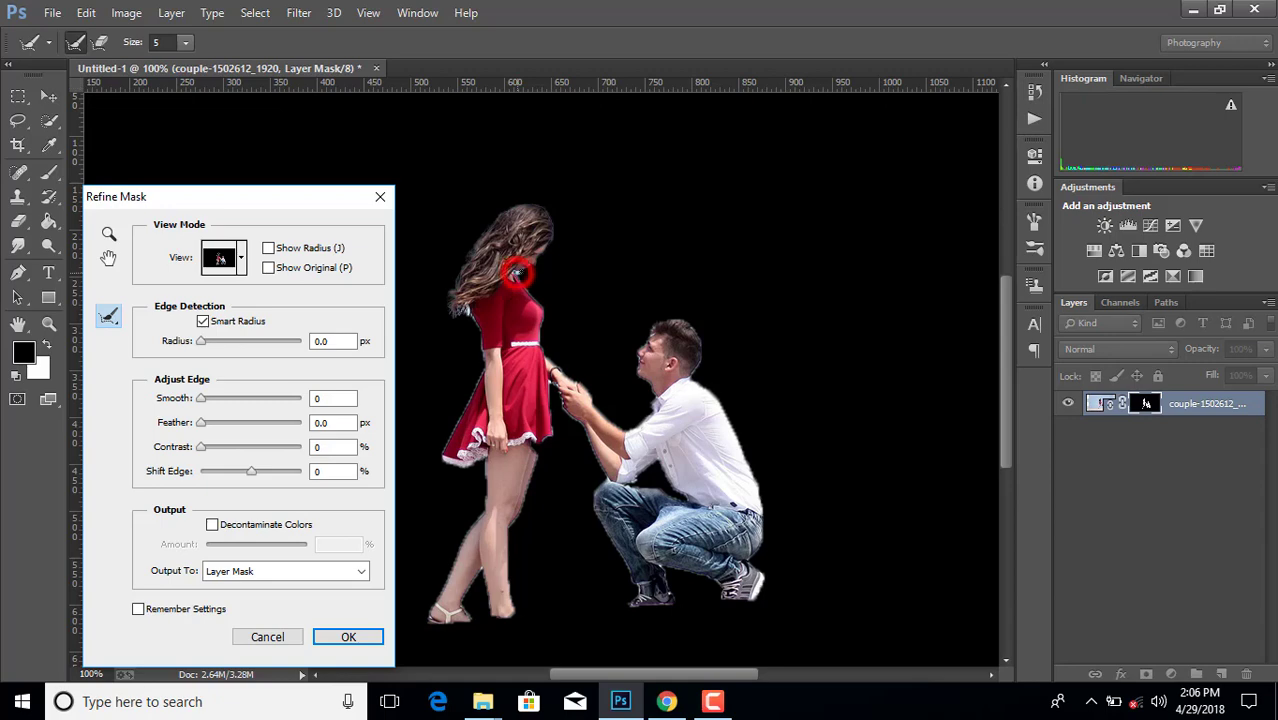
{"action": "left_click_drag", "start_coordinate": [516, 272], "coordinate": [526, 262]}
- Refine the mask edge along the dress hem and the woman's legs
{"action": "scroll", "coordinate": [700, 360], "scroll_direction": "down", "scroll_amount": 2}
{"action": "scroll", "coordinate": [700, 360], "scroll_direction": "down", "scroll_amount": 4}
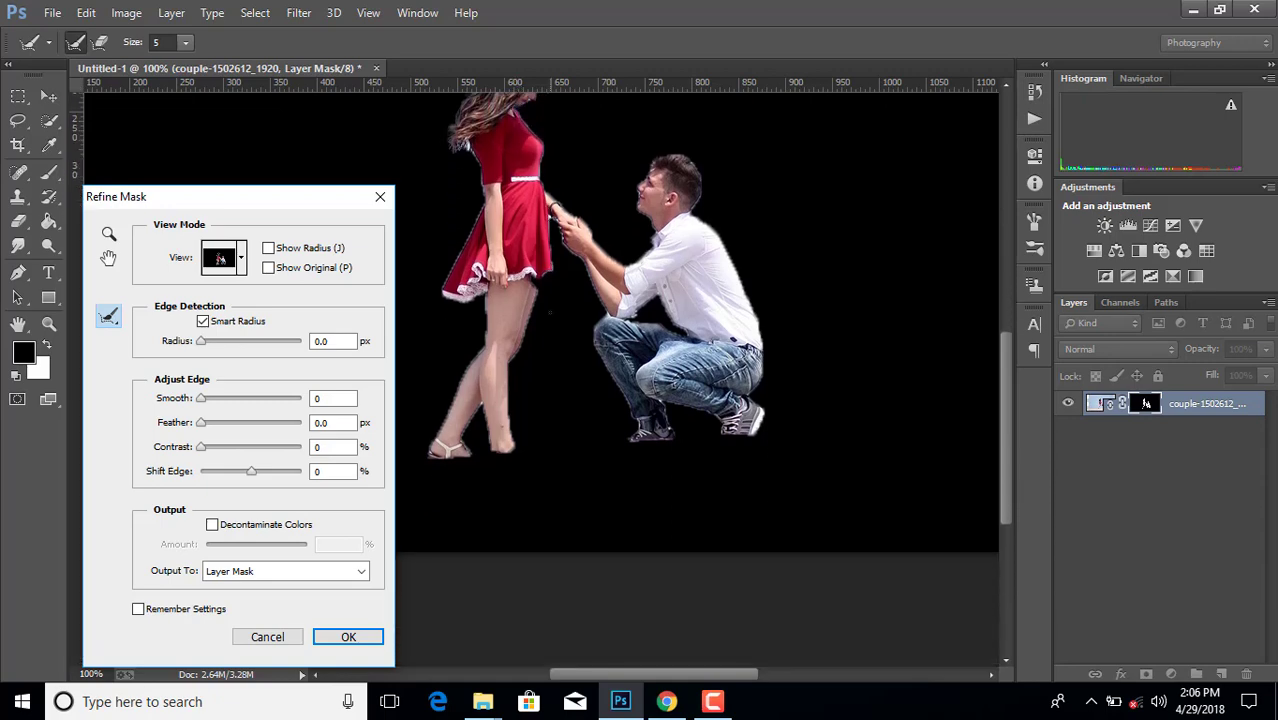
{"action": "scroll", "coordinate": [700, 360], "scroll_direction": "down", "scroll_amount": 1}
{"action": "left_click_drag", "start_coordinate": [530, 262], "coordinate": [528, 268]}
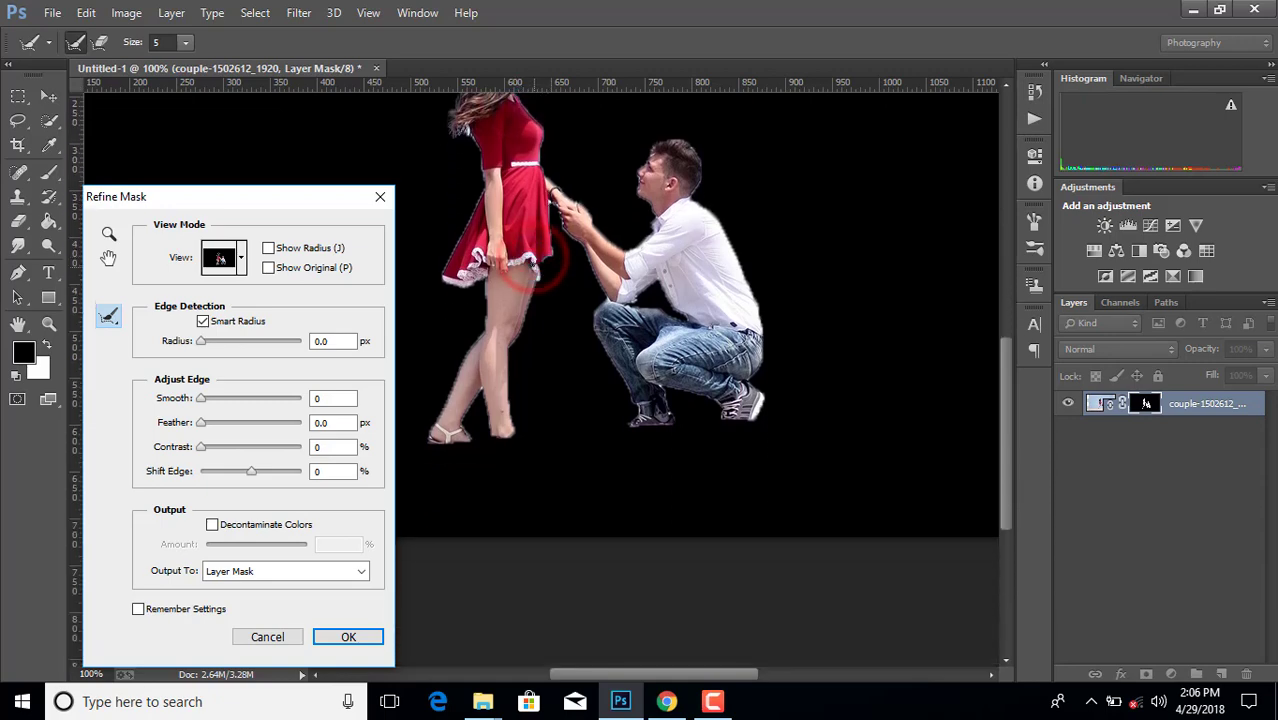
{"action": "scroll", "coordinate": [700, 310], "scroll_direction": "down", "scroll_amount": 1}
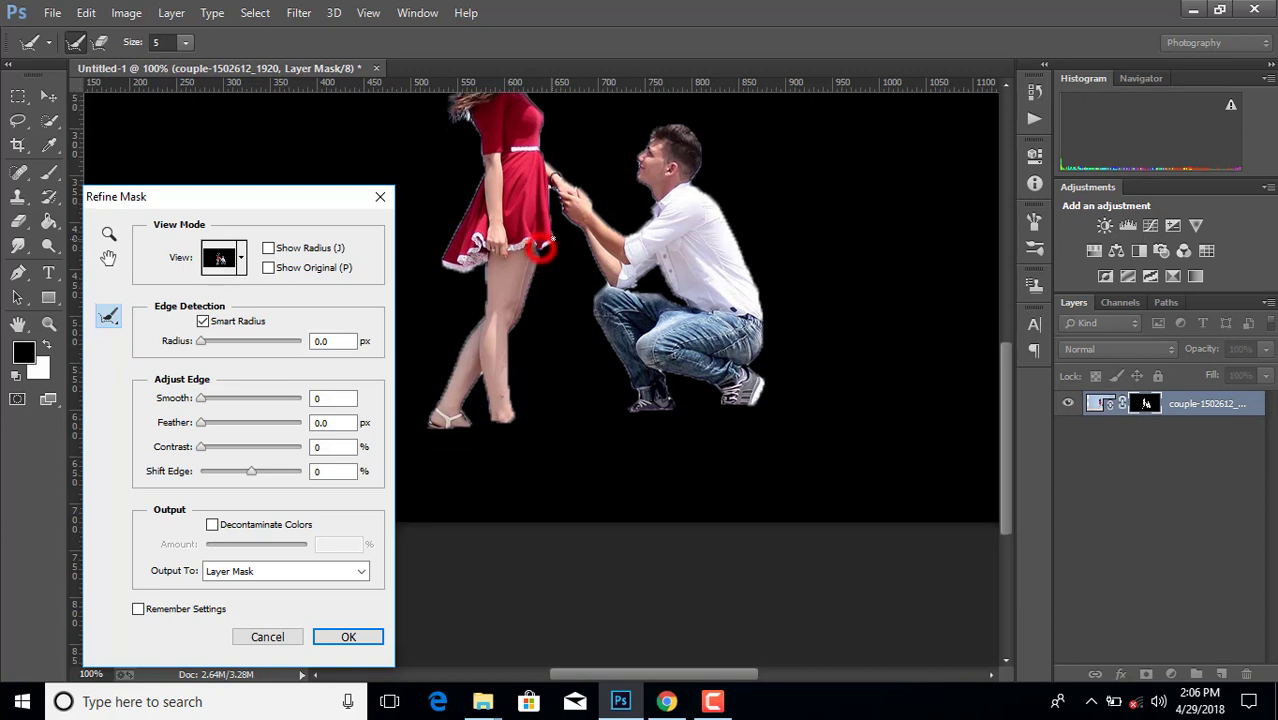
{"action": "scroll", "coordinate": [545, 245], "scroll_direction": "down", "scroll_amount": 2}
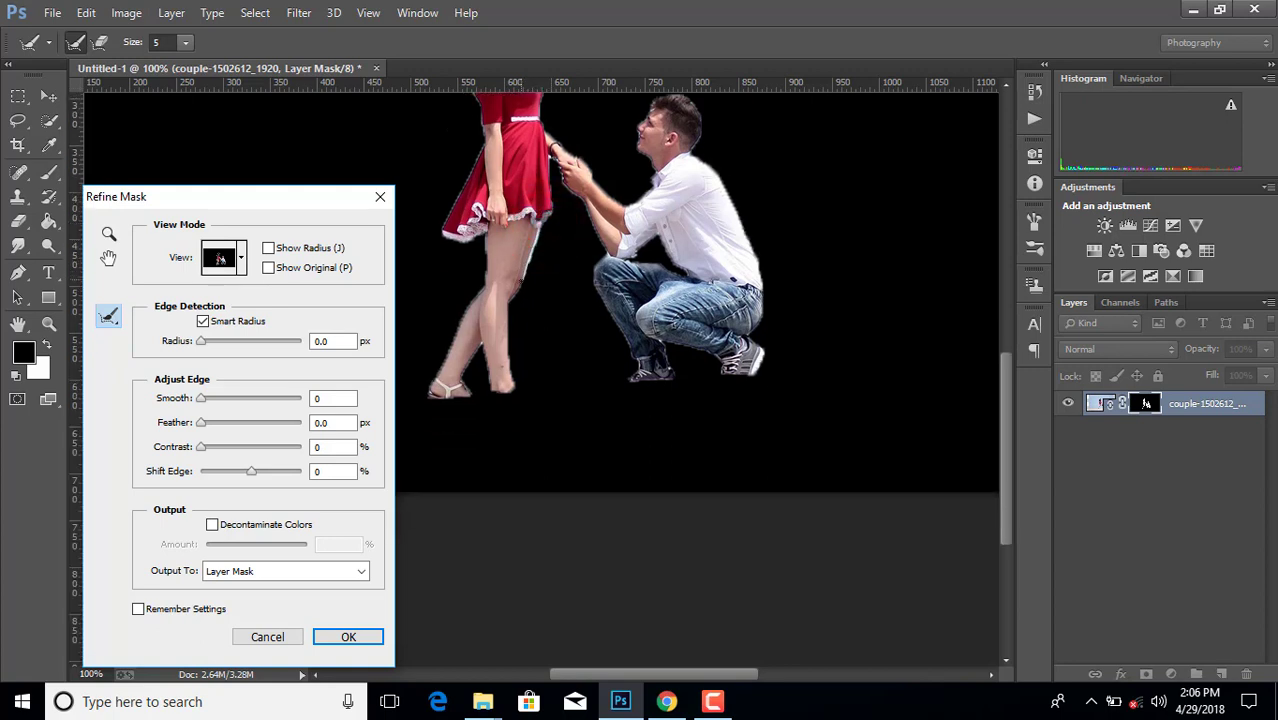
{"action": "scroll", "coordinate": [600, 300], "scroll_direction": "down", "scroll_amount": 1}
{"action": "scroll", "coordinate": [600, 300], "scroll_direction": "down", "scroll_amount": 4}
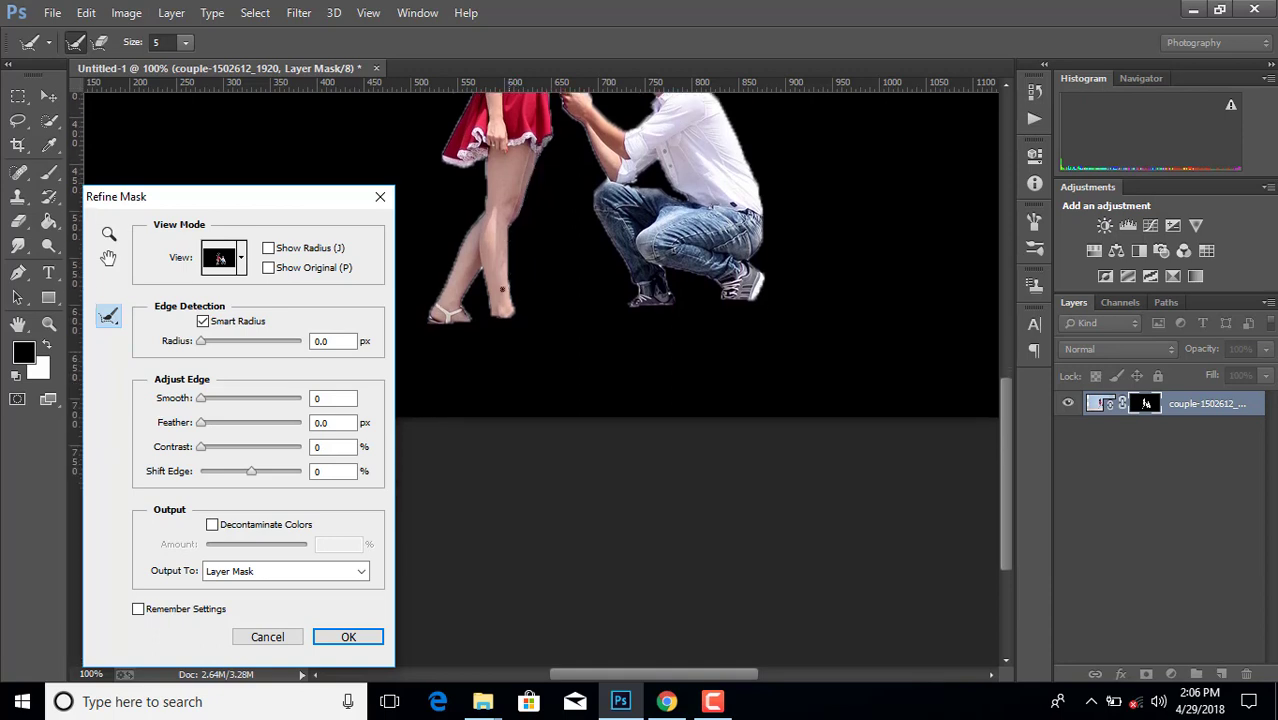
{"action": "scroll", "coordinate": [600, 300], "scroll_direction": "up", "scroll_amount": 2}
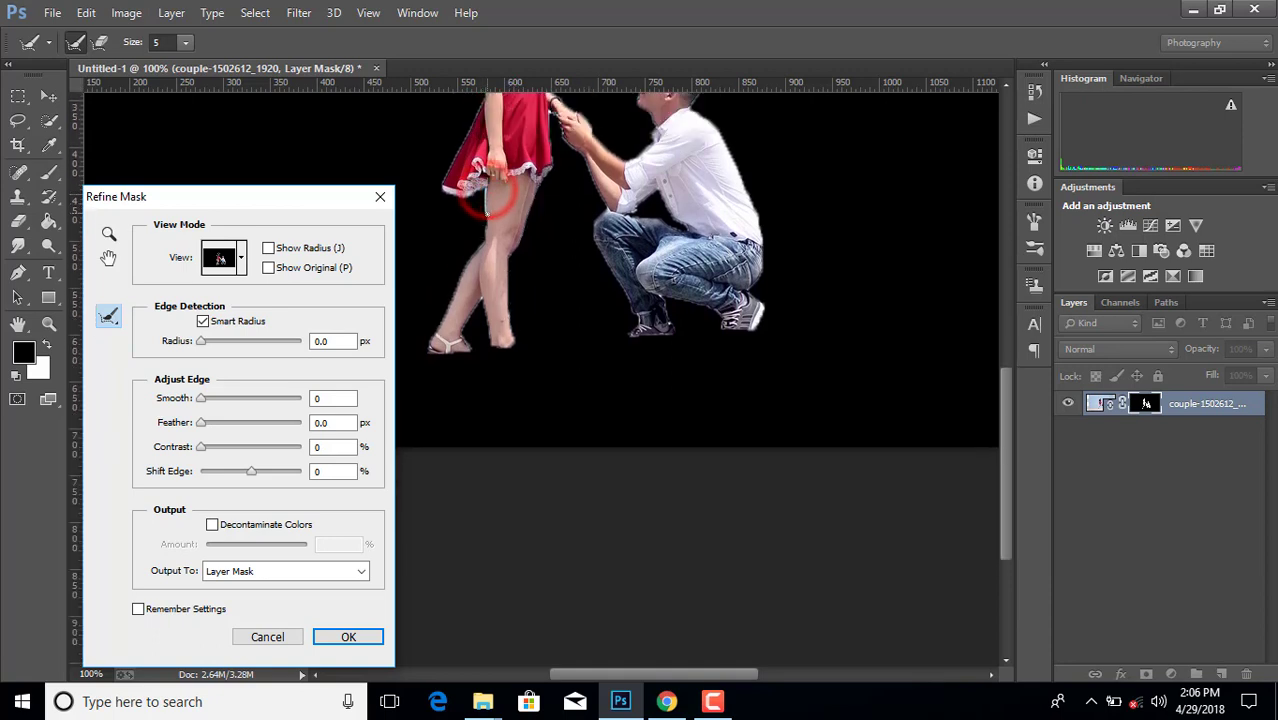
{"action": "left_click_drag", "start_coordinate": [486, 191], "coordinate": [485, 236]}
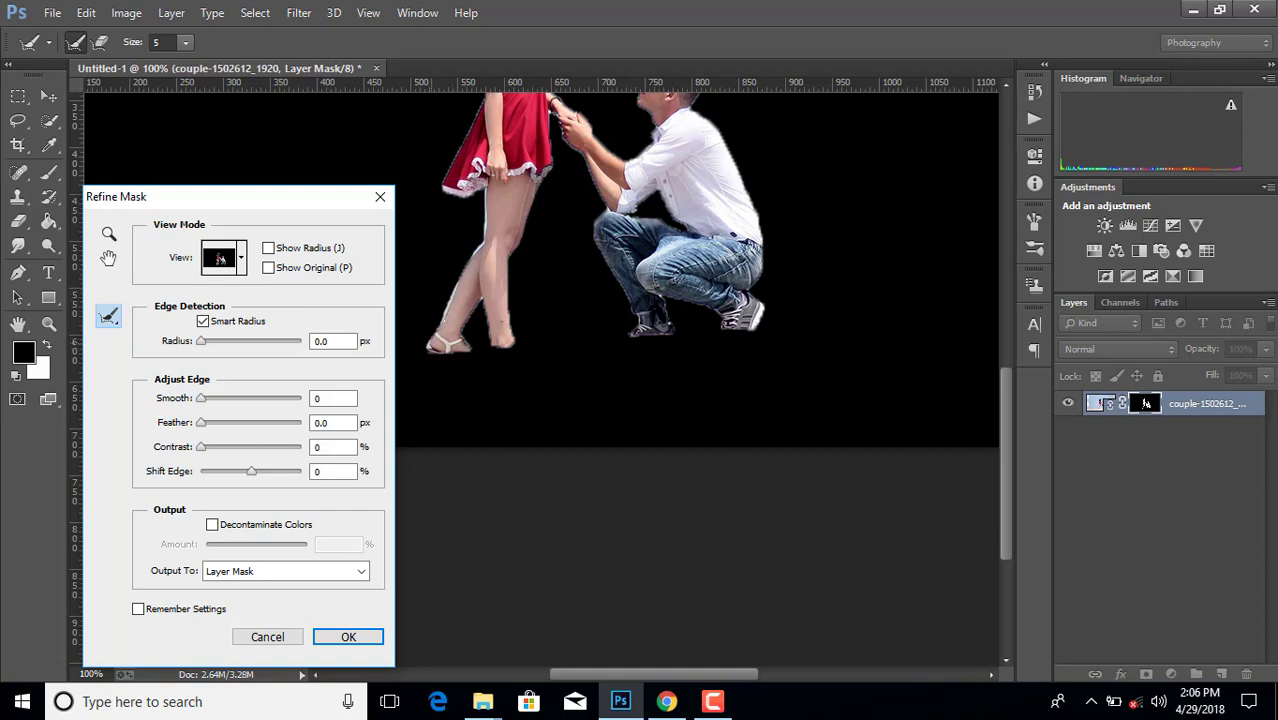
{"action": "mouse_move", "coordinate": [470, 85]}
{"action": "left_mouse_down"}
{"action": "mouse_move", "coordinate": [481, 282]}
{"action": "mouse_move", "coordinate": [466, 302]}
{"action": "left_mouse_up"}
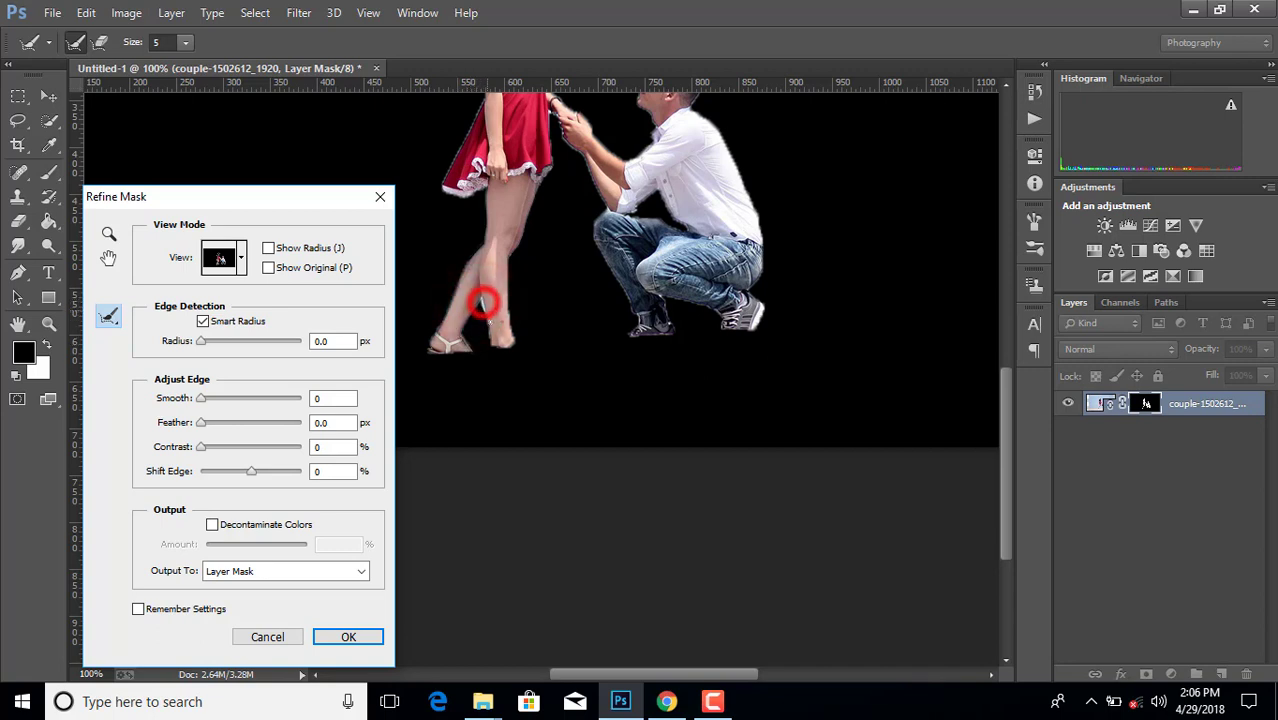
- Refine the man's hair, shoulder, joined hands and her hair strands, then apply
{"action": "scroll", "coordinate": [483, 303], "scroll_direction": "up", "scroll_amount": 5}
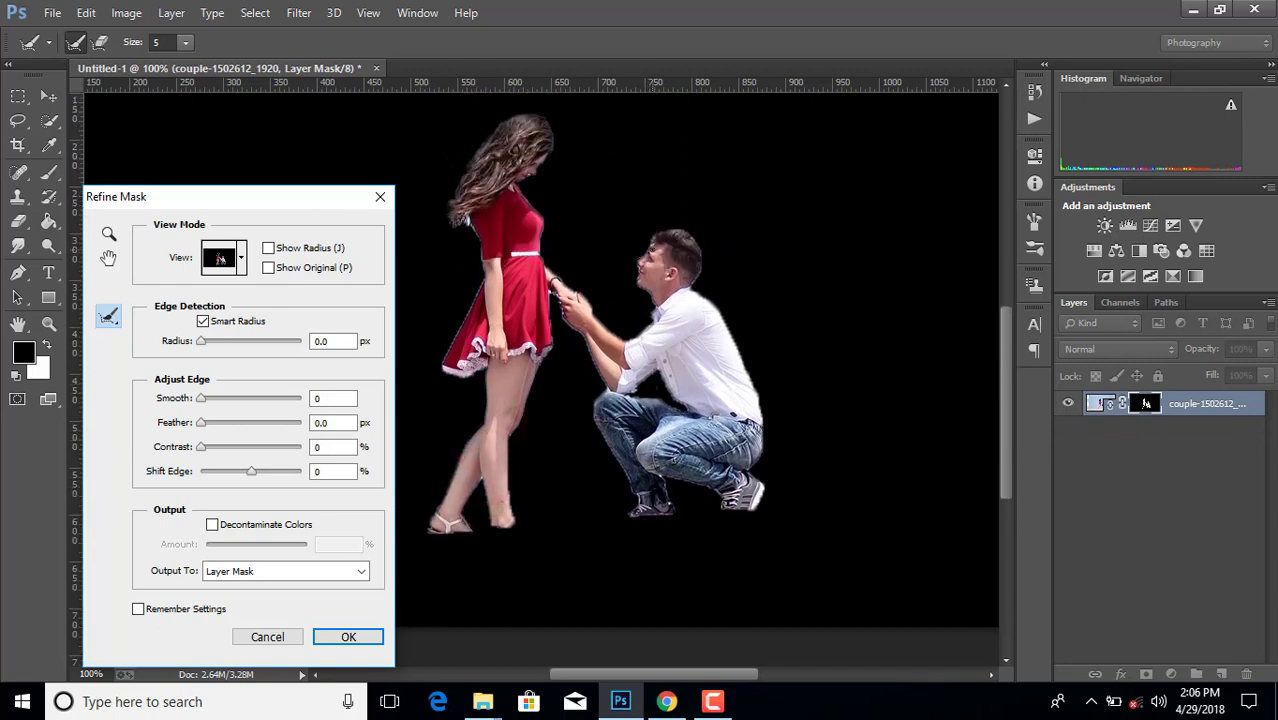
{"action": "left_click_drag", "start_coordinate": [651, 243], "coordinate": [672, 250]}
{"action": "scroll", "coordinate": [687, 260], "scroll_direction": "down", "scroll_amount": 1}
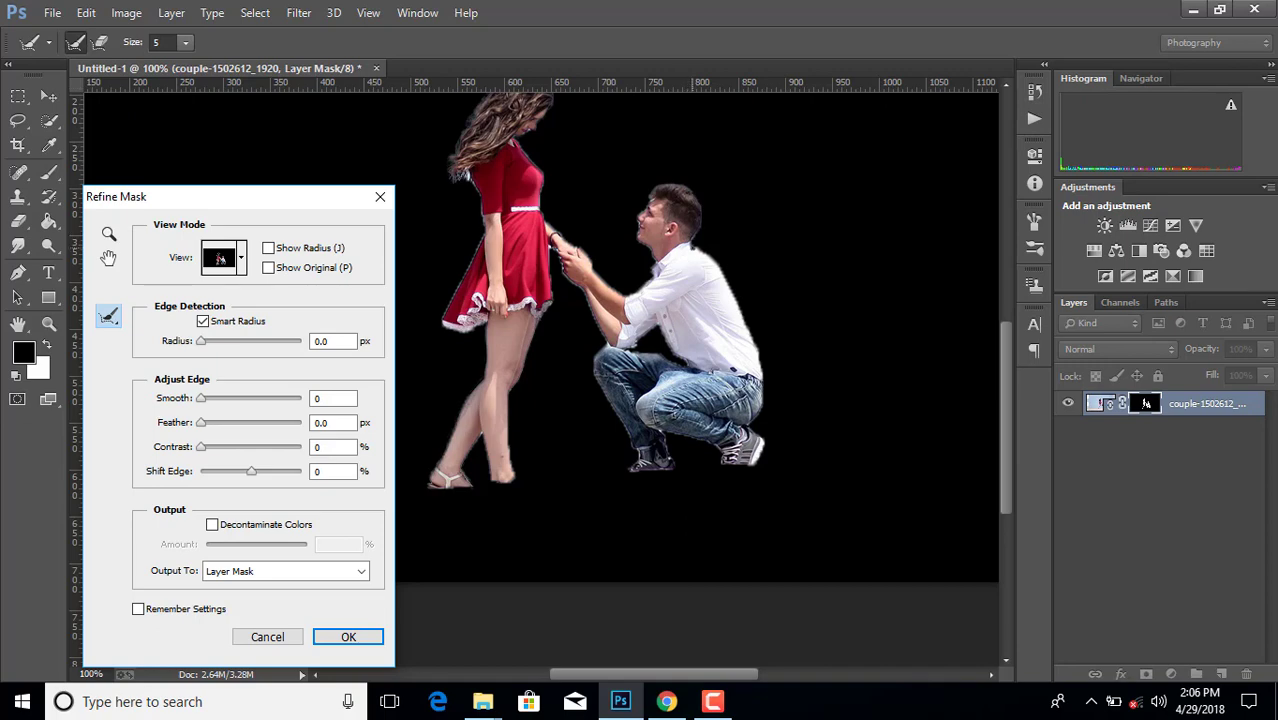
{"action": "left_click_drag", "start_coordinate": [692, 250], "coordinate": [726, 286]}
{"action": "scroll", "coordinate": [670, 314], "scroll_direction": "up", "scroll_amount": 1}
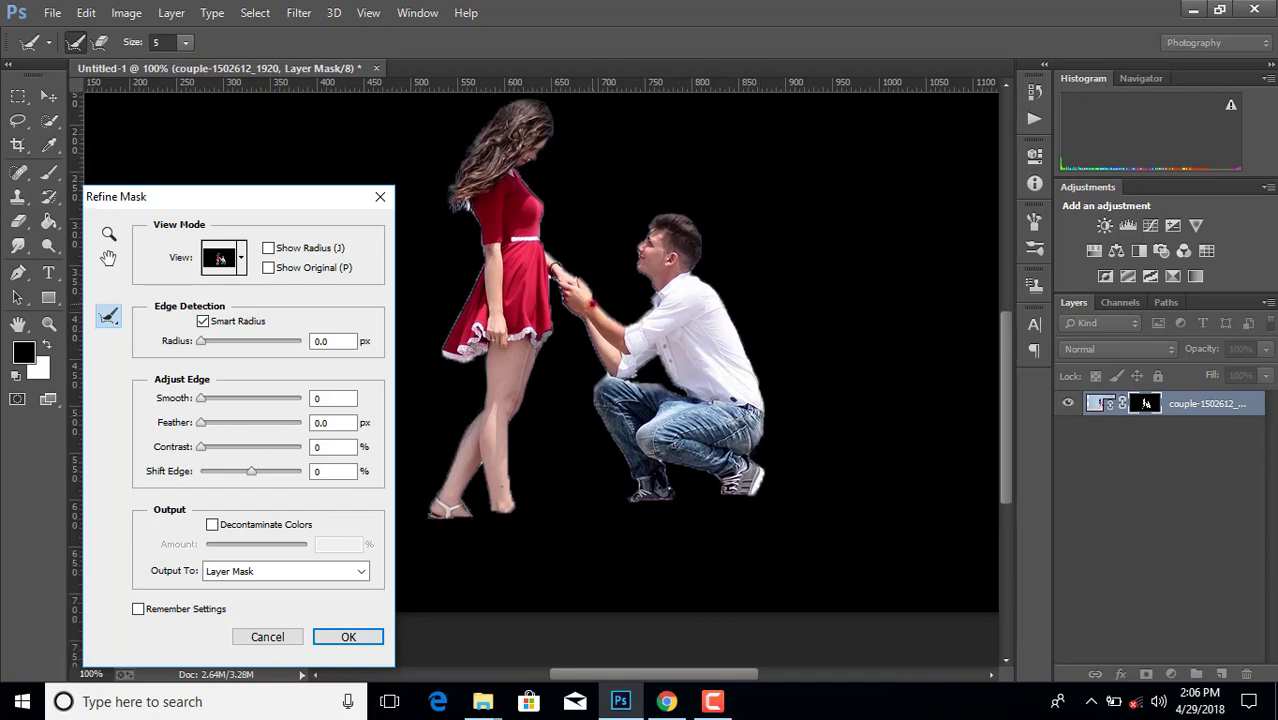
{"action": "left_click_drag", "start_coordinate": [591, 305], "coordinate": [626, 330]}
{"action": "scroll", "coordinate": [638, 258], "scroll_direction": "up", "scroll_amount": 3}
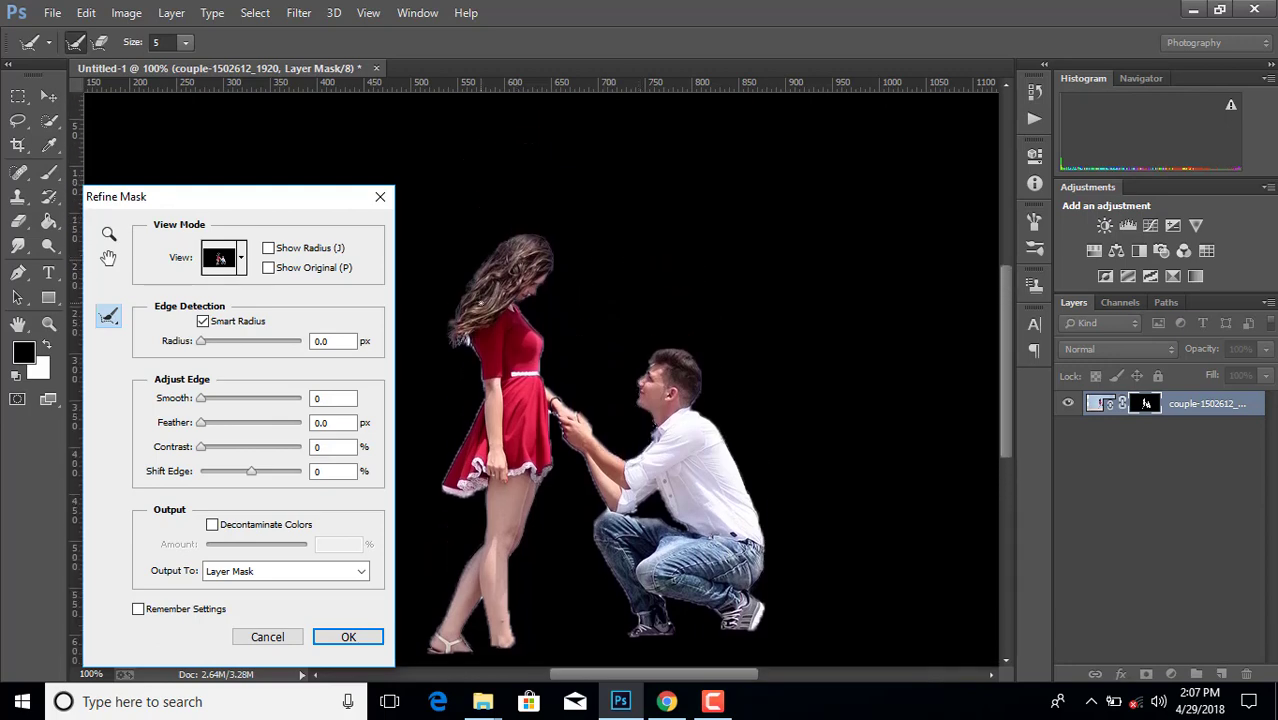
{"action": "left_click_drag", "start_coordinate": [471, 318], "coordinate": [452, 295]}
{"action": "scroll", "coordinate": [600, 380], "scroll_direction": "down", "scroll_amount": 3}
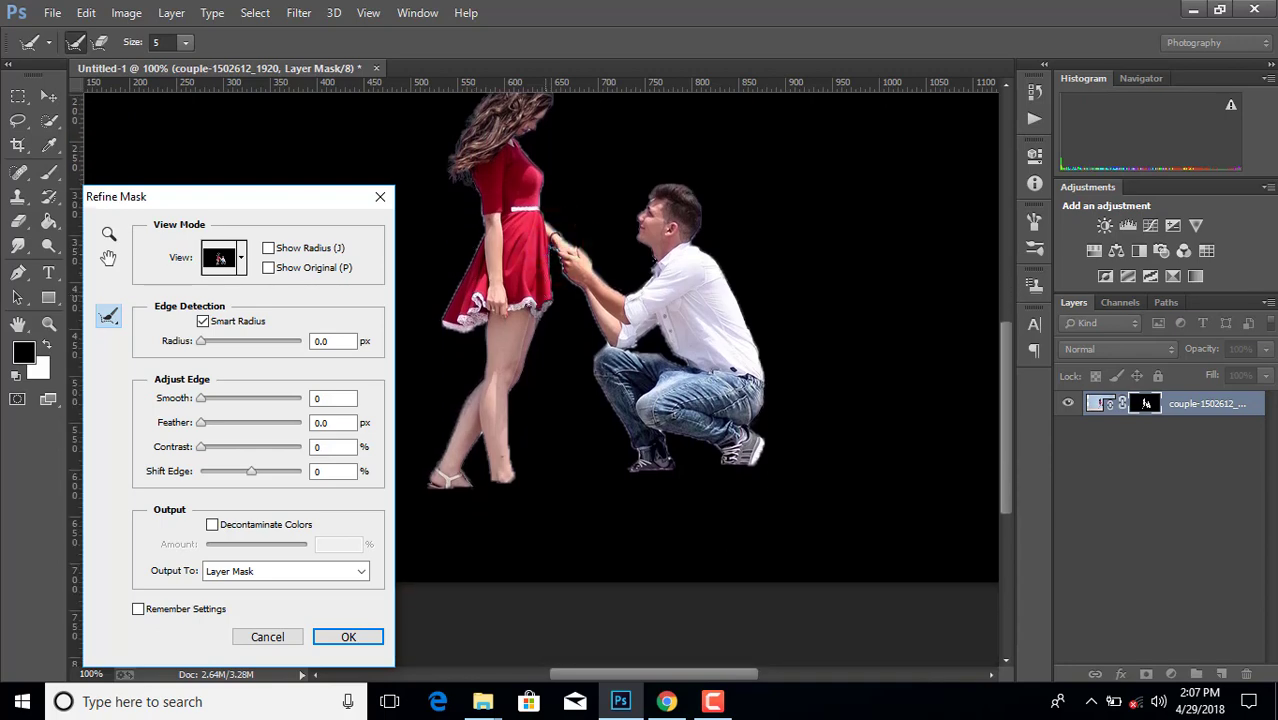
{"action": "left_click", "coordinate": [348, 637]}
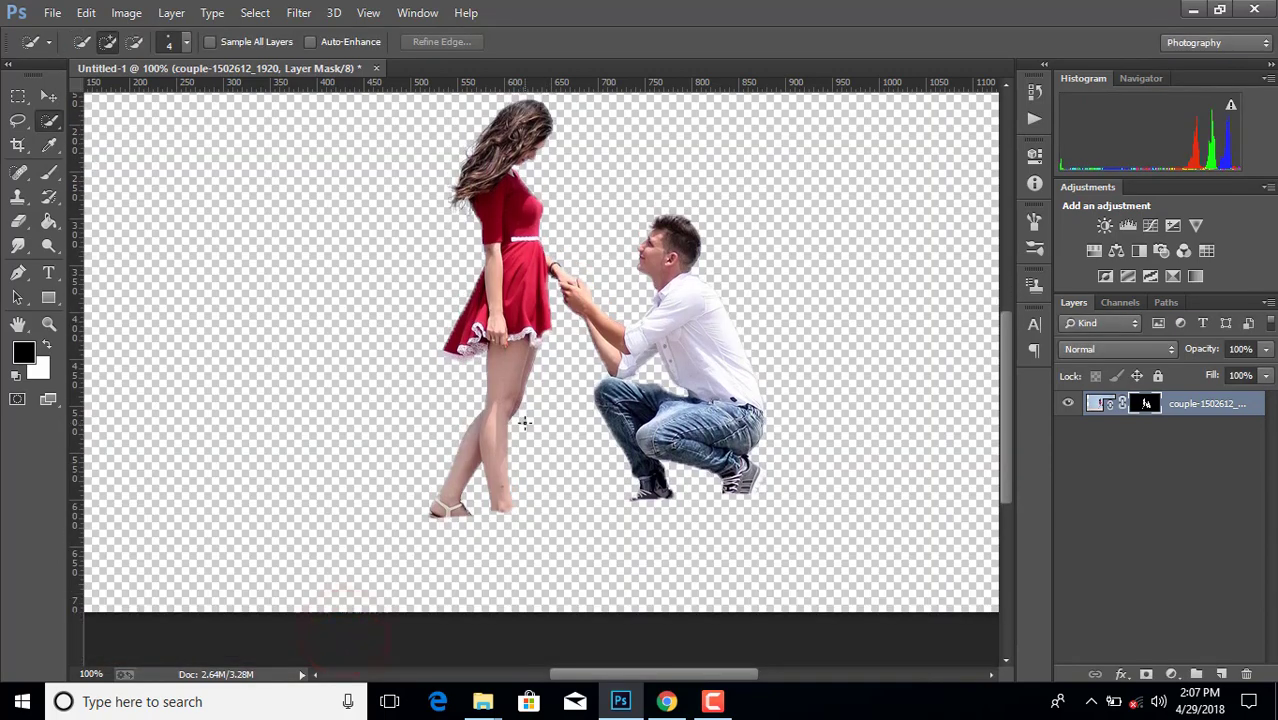
- Zoom out to the whole document and select the Move tool, leaving the mask unchanged
{"action": "scroll", "coordinate": [524, 423], "scroll_direction": "up", "scroll_amount": 2}
{"action": "scroll", "coordinate": [782, 487], "scroll_direction": "down", "scroll_amount": 1}
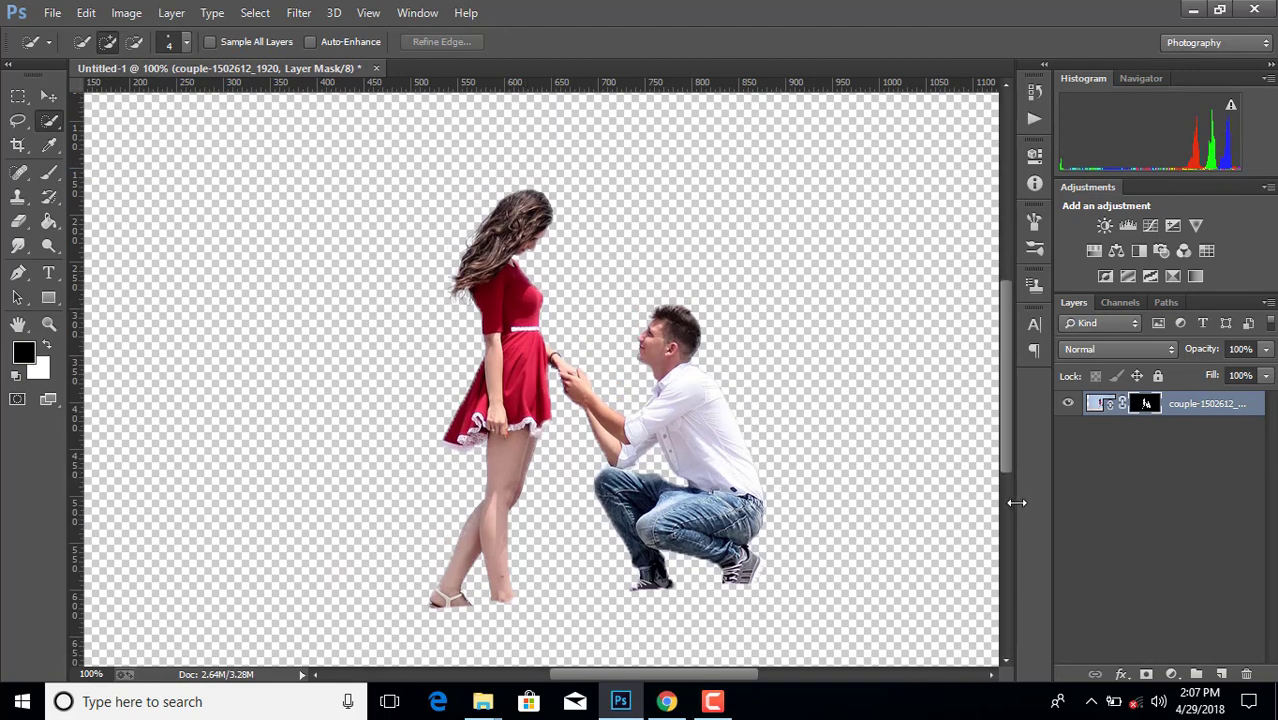
{"action": "key", "text": "ctrl+minus"}
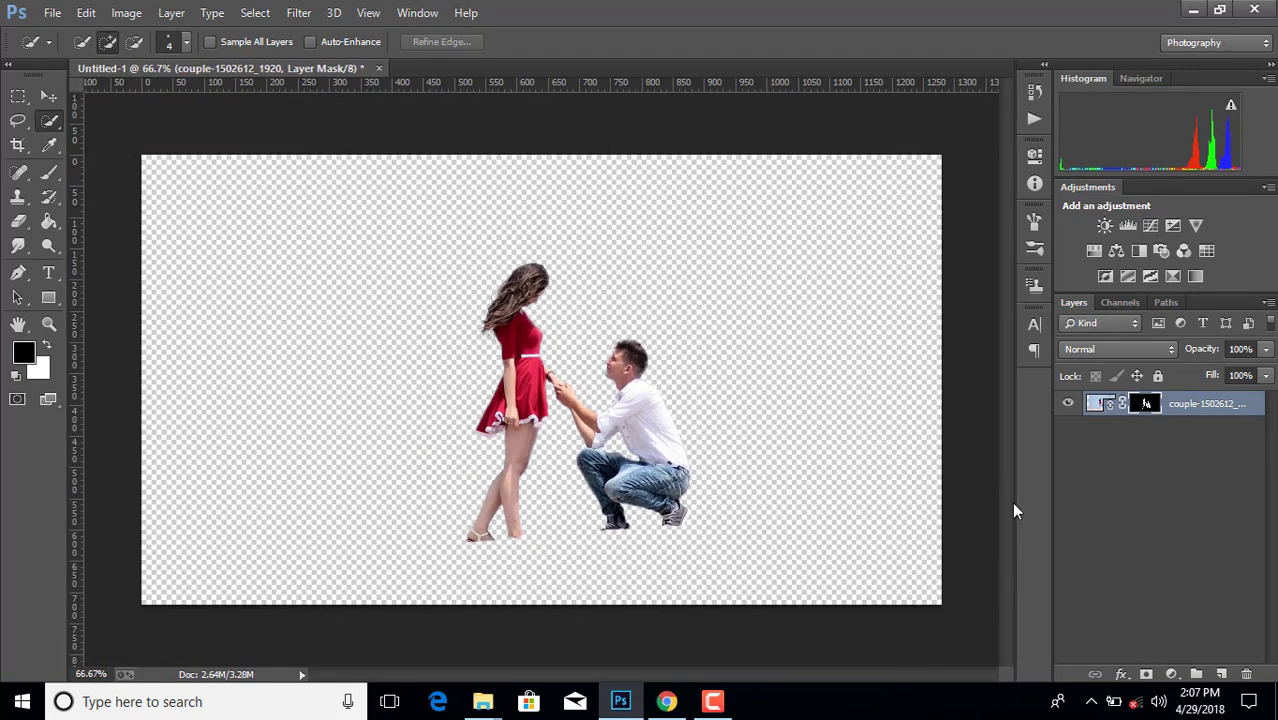
{"action": "right_click", "coordinate": [1145, 403]}
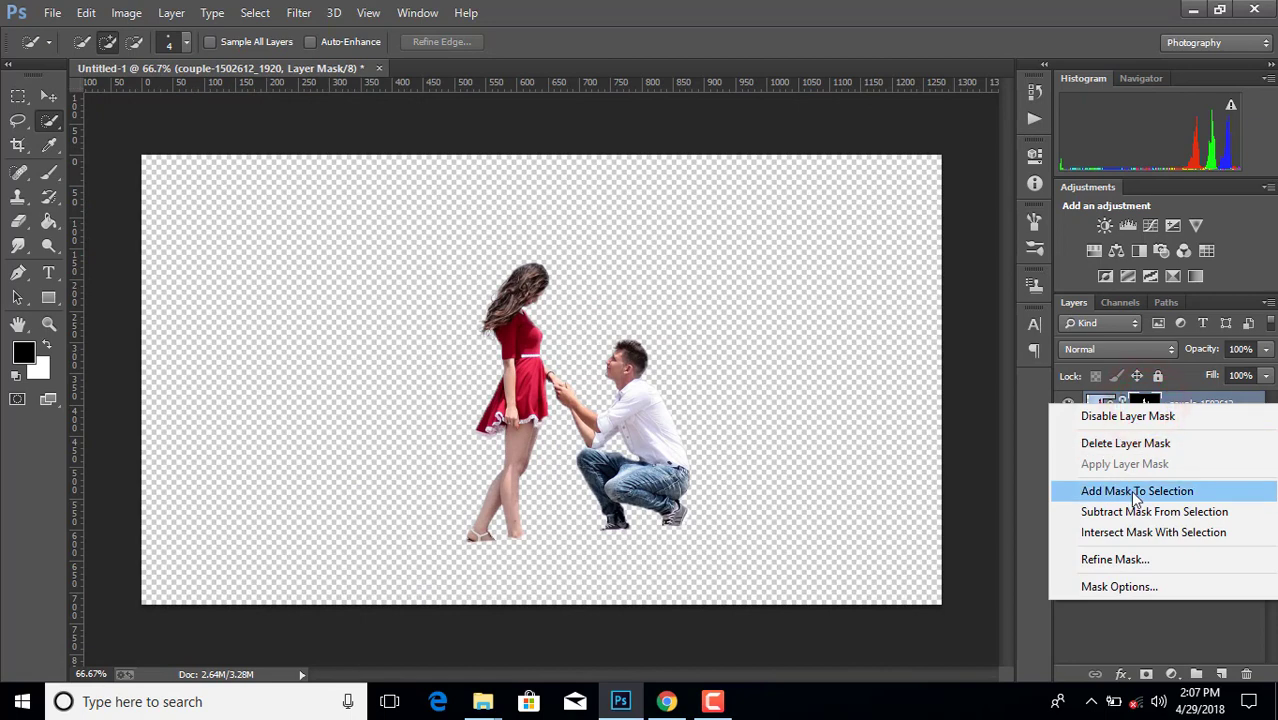
{"action": "left_click", "coordinate": [1038, 449]}
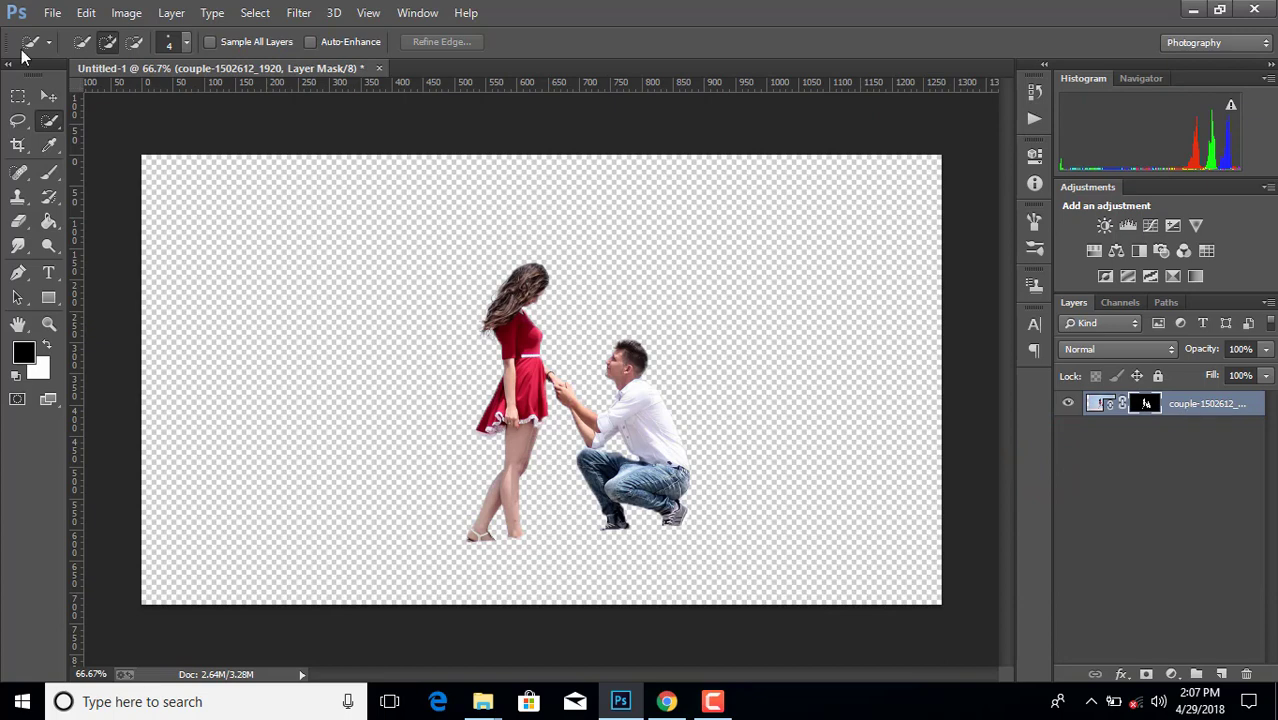
{"action": "left_click", "coordinate": [48, 93]}
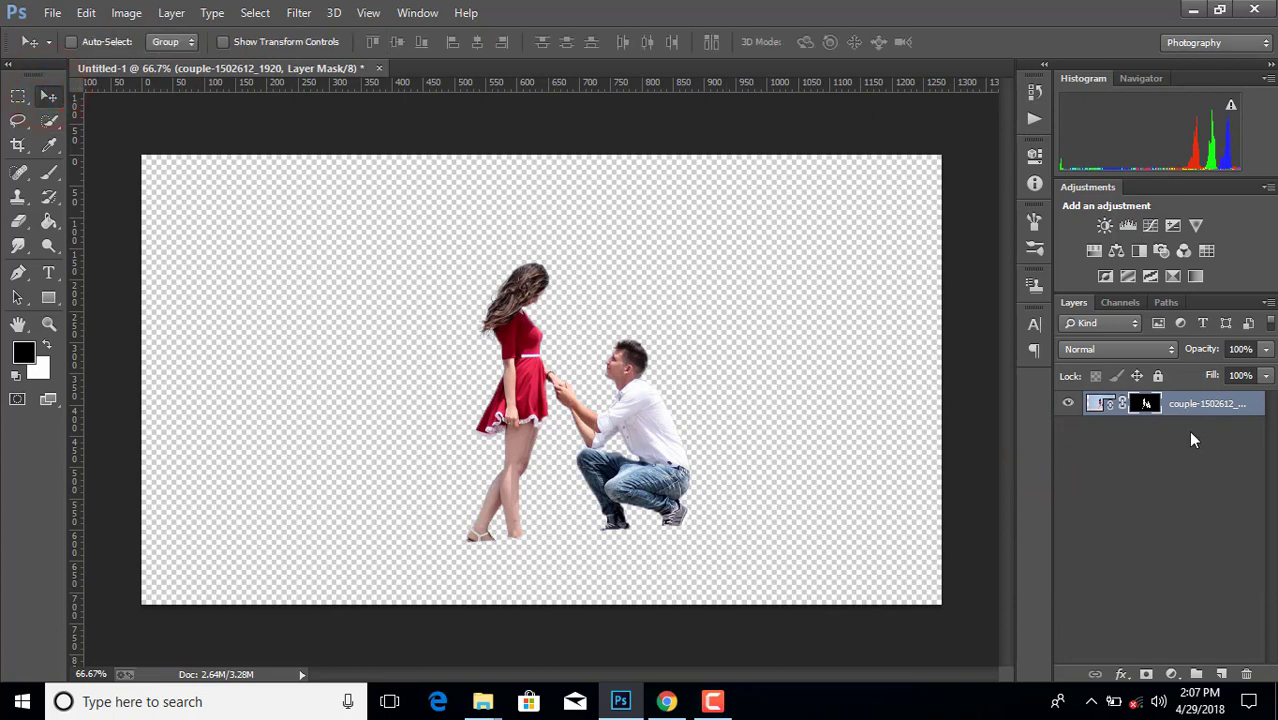
{"action": "right_click", "coordinate": [1140, 403]}
{"action": "left_click", "coordinate": [1115, 638]}
- Create an empty Layer 1 below the couple layer and make it active
{"action": "left_click", "coordinate": [1222, 674]}
{"action": "left_click_drag", "start_coordinate": [1164, 406], "coordinate": [1170, 490]}
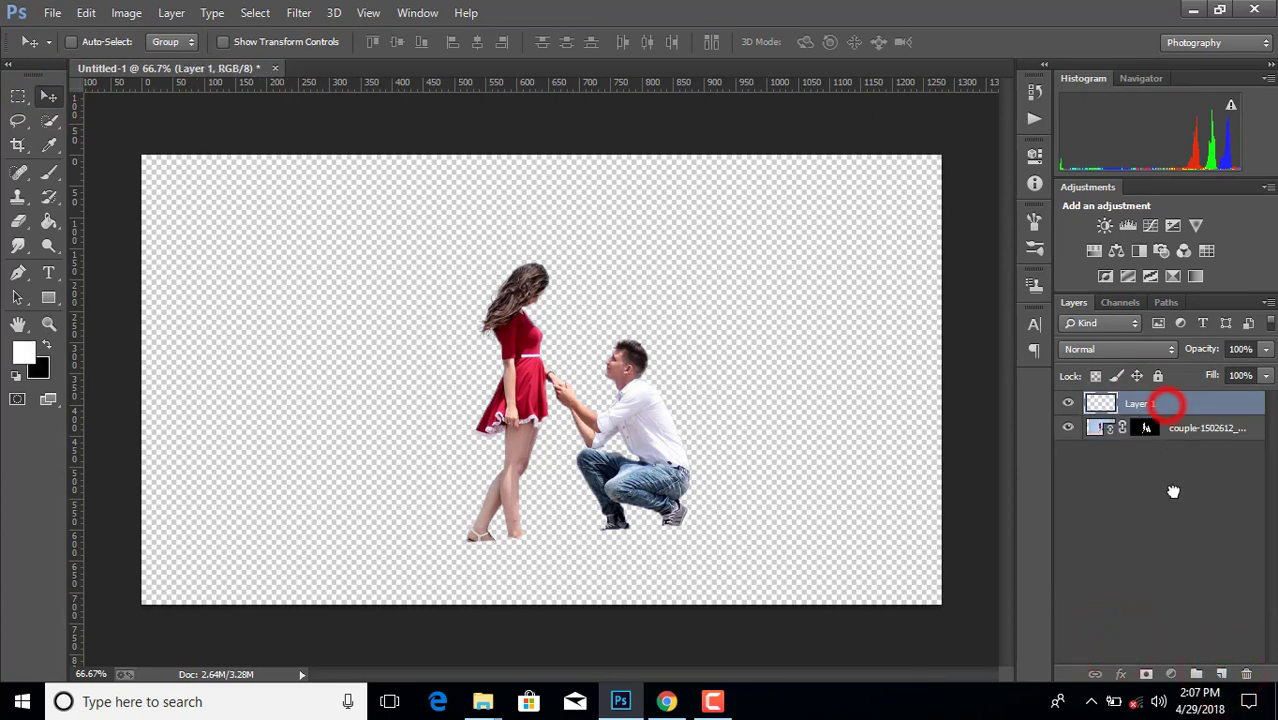
{"action": "left_click", "coordinate": [1148, 410]}
{"action": "right_click", "coordinate": [1148, 410]}
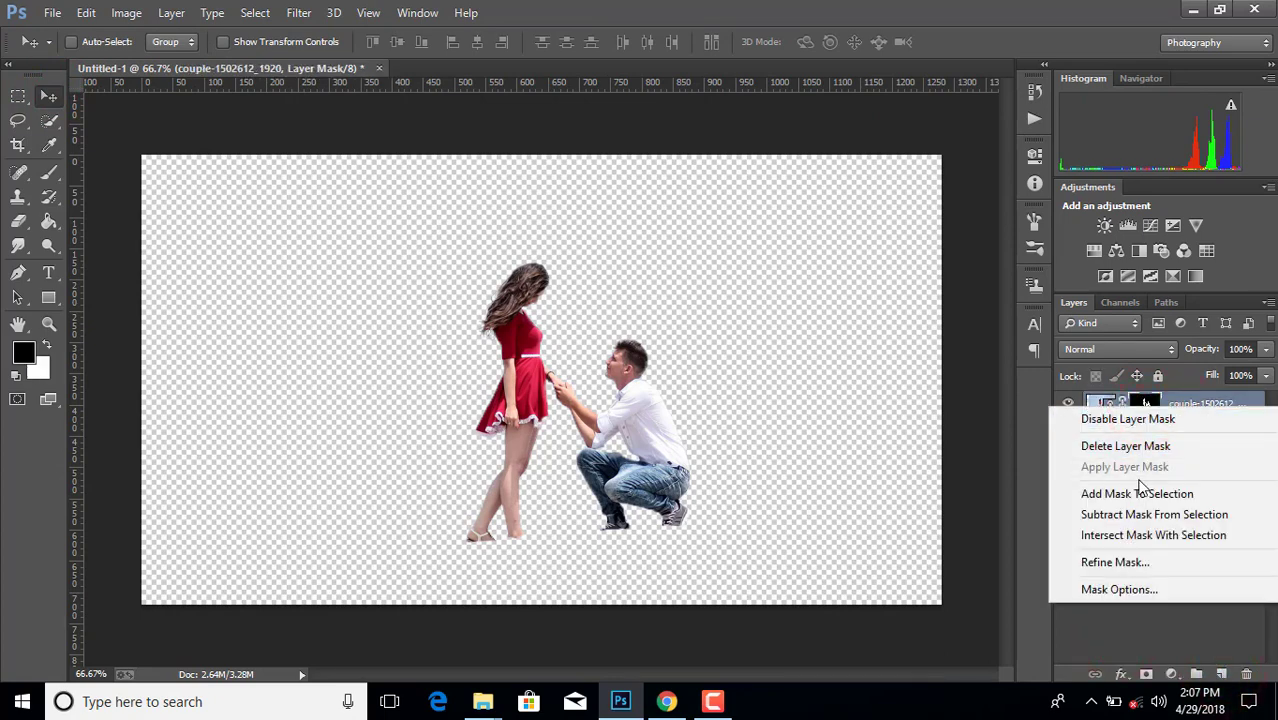
{"action": "left_click", "coordinate": [1147, 614]}
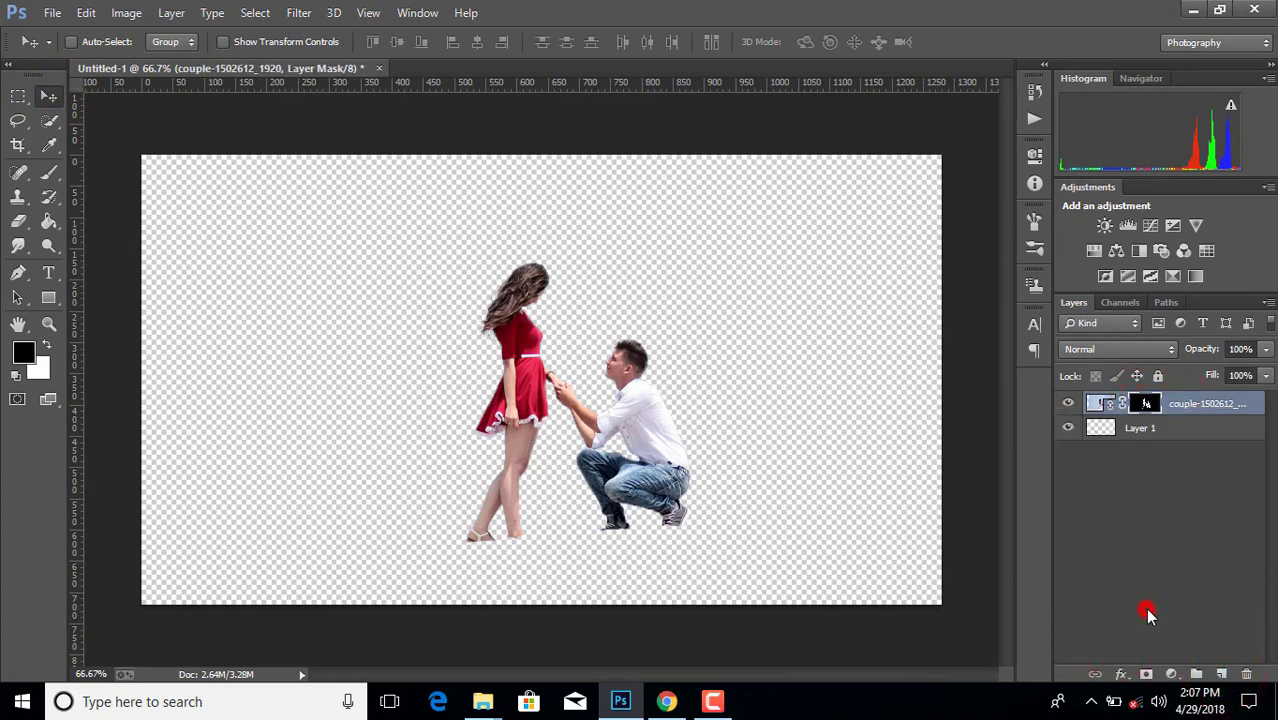
{"action": "left_click", "coordinate": [1169, 428]}
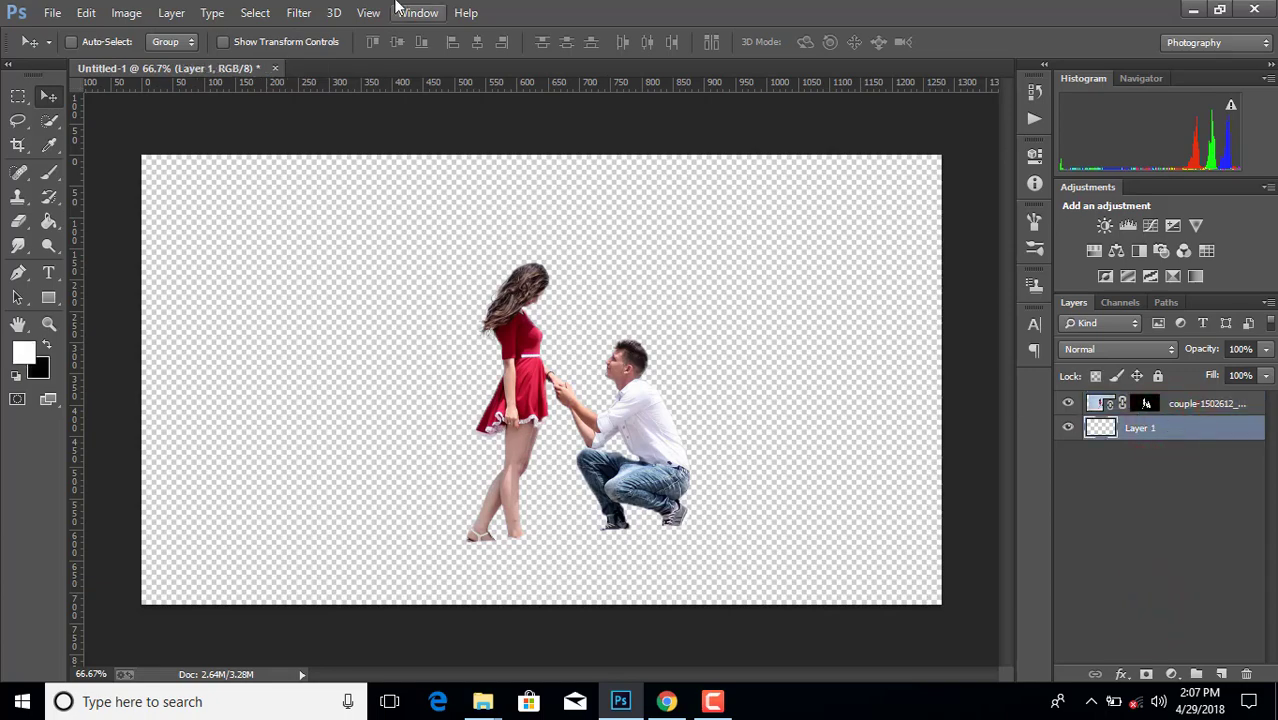
{"action": "left_click", "coordinate": [52, 12]}
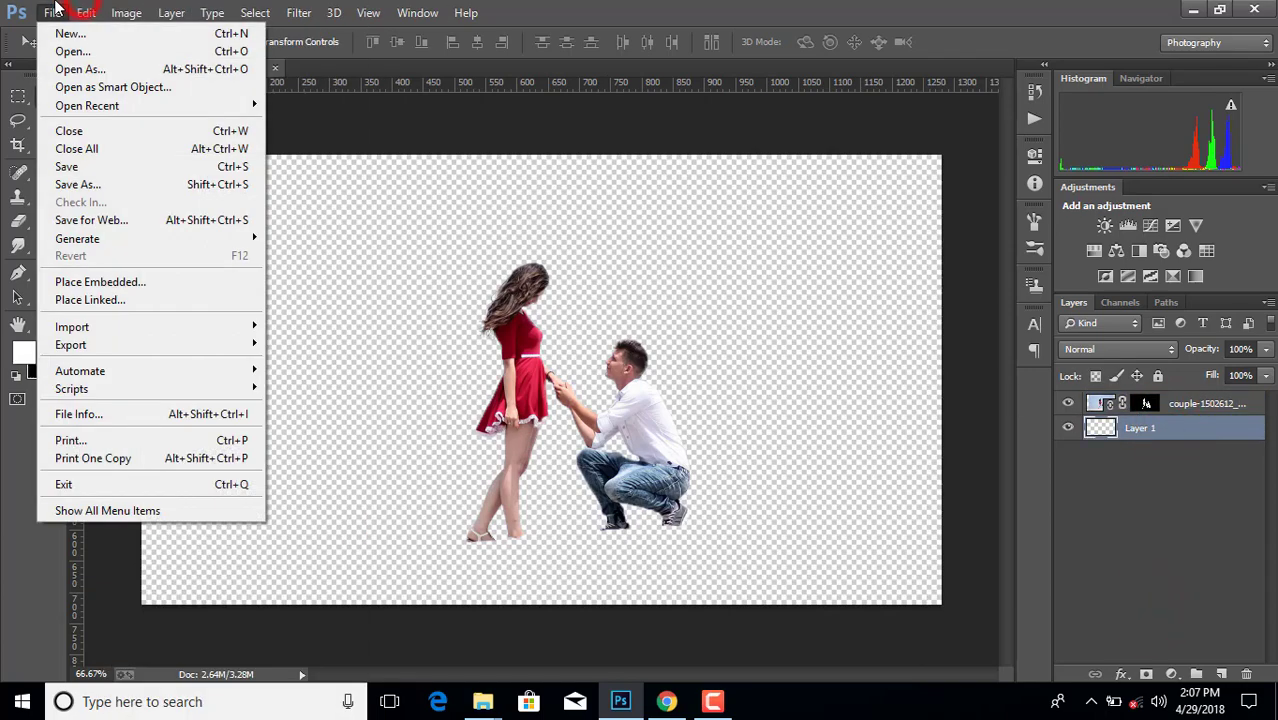
- Place ireland-2701536_1920 as a linked layer below the couple
{"action": "left_click", "coordinate": [90, 299]}
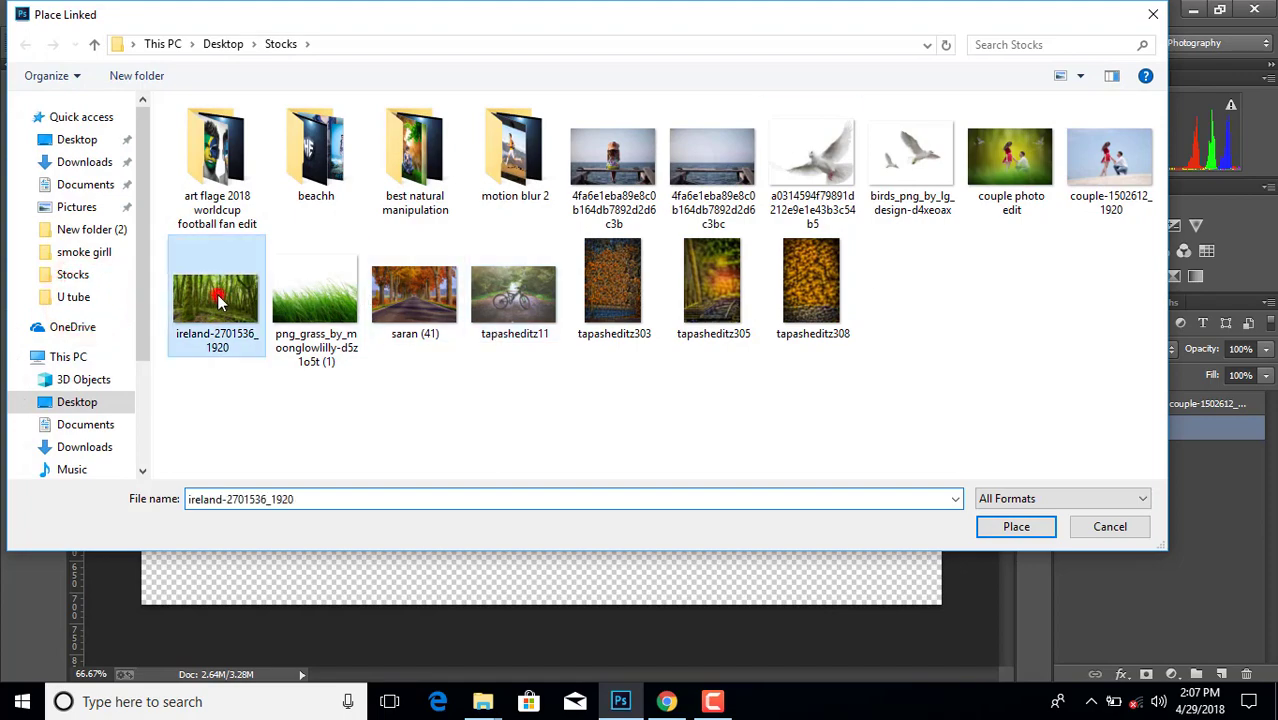
{"action": "double_click", "coordinate": [215, 300]}
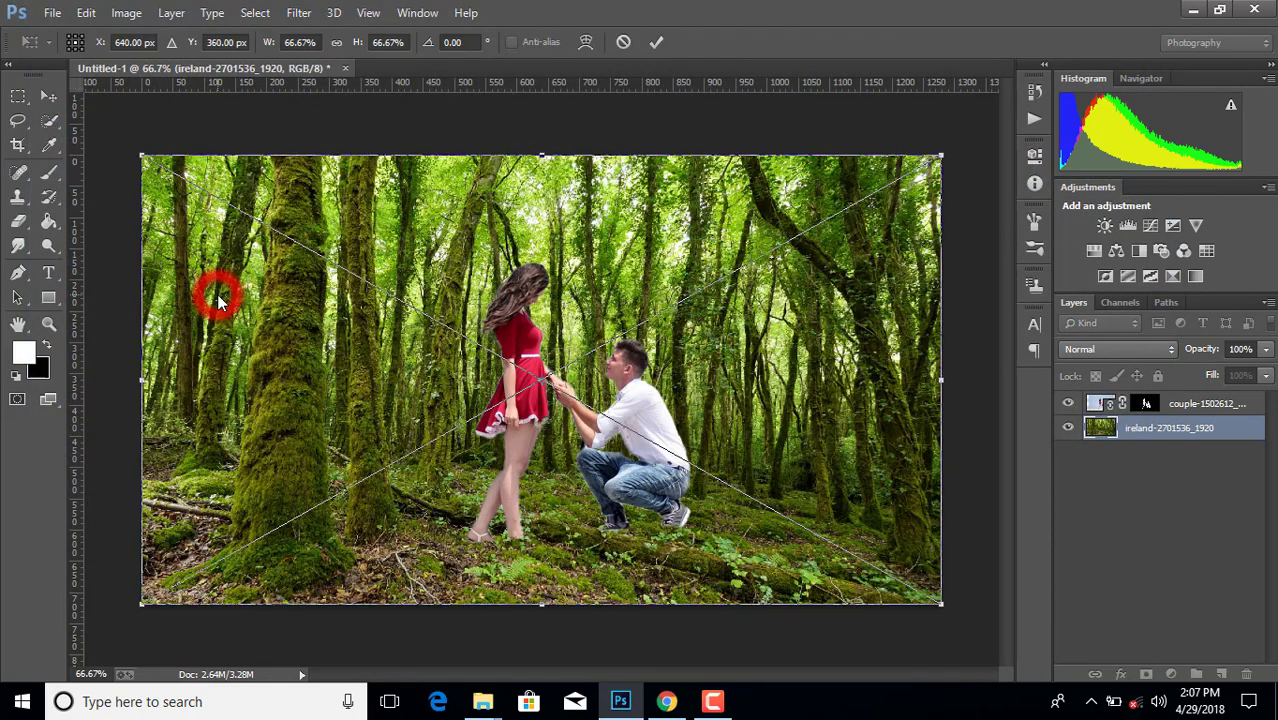
{"action": "left_click", "coordinate": [664, 42]}
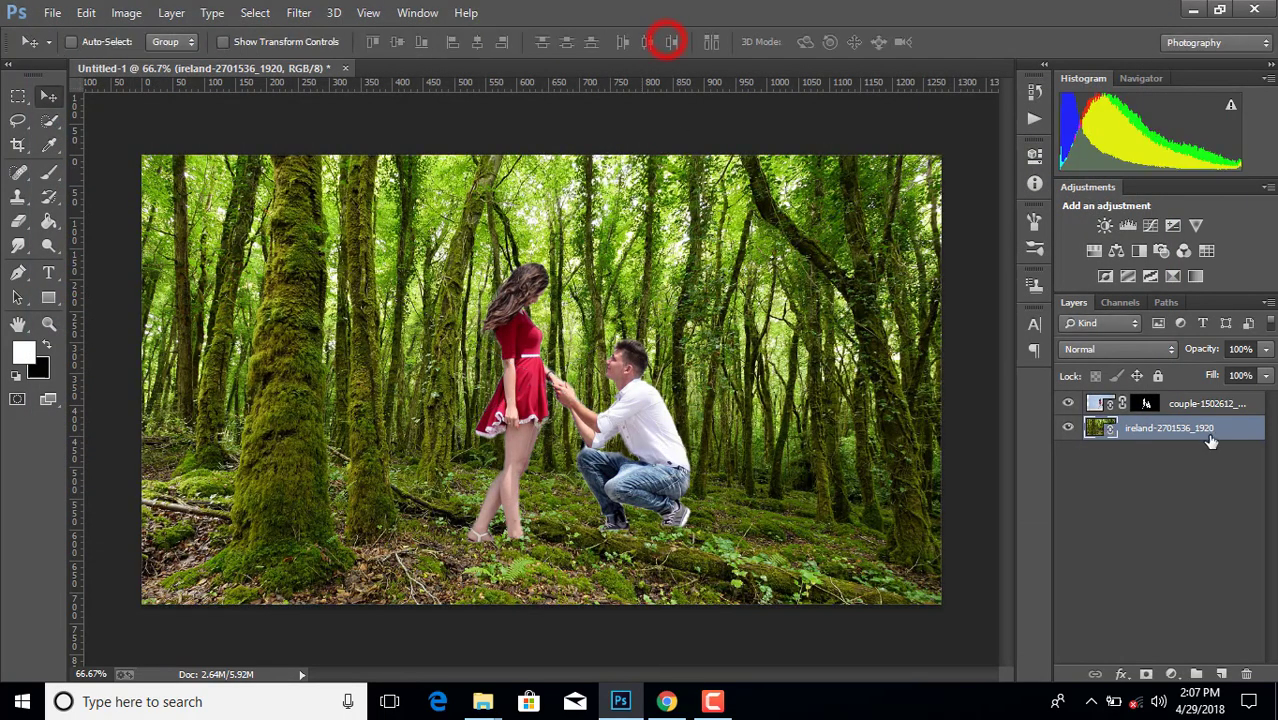
- Apply a Gaussian Blur smart filter with a reduced radius to the forest
{"action": "left_click", "coordinate": [298, 12]}
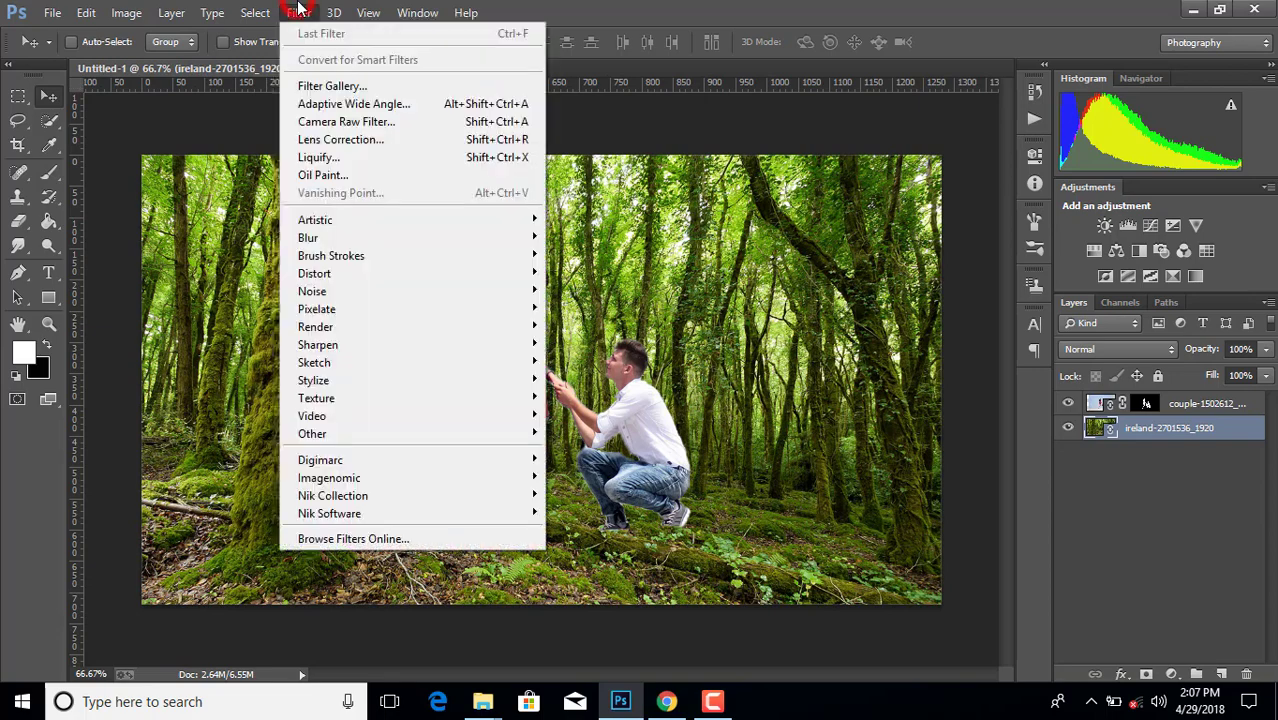
{"action": "left_click", "coordinate": [345, 240]}
{"action": "left_click", "coordinate": [612, 368]}
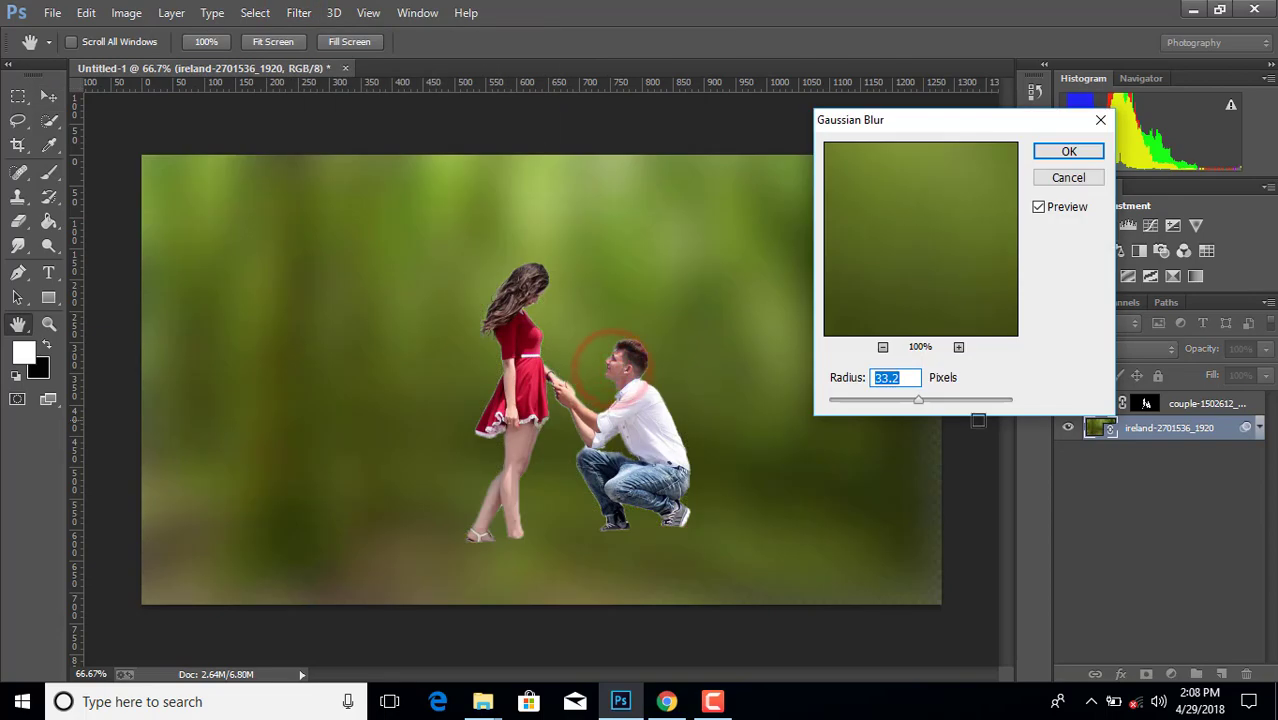
{"action": "left_click_drag", "start_coordinate": [920, 403], "coordinate": [913, 405]}
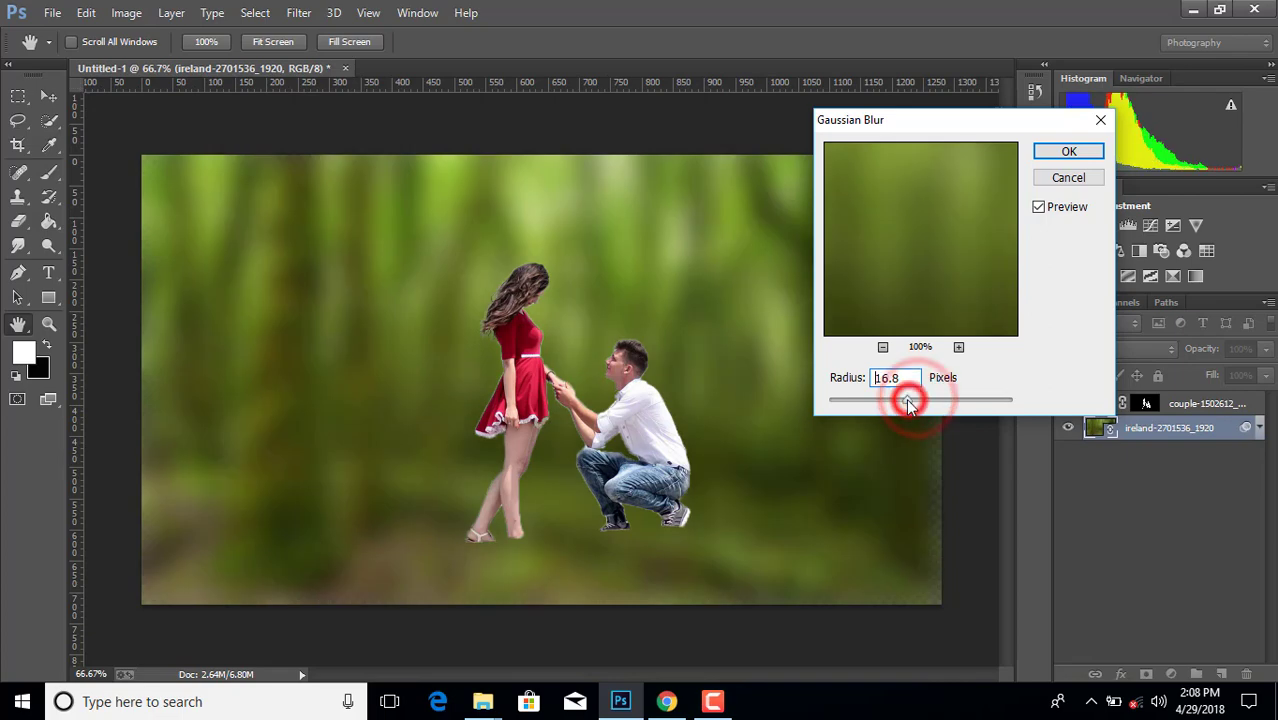
{"action": "left_click", "coordinate": [1062, 152]}
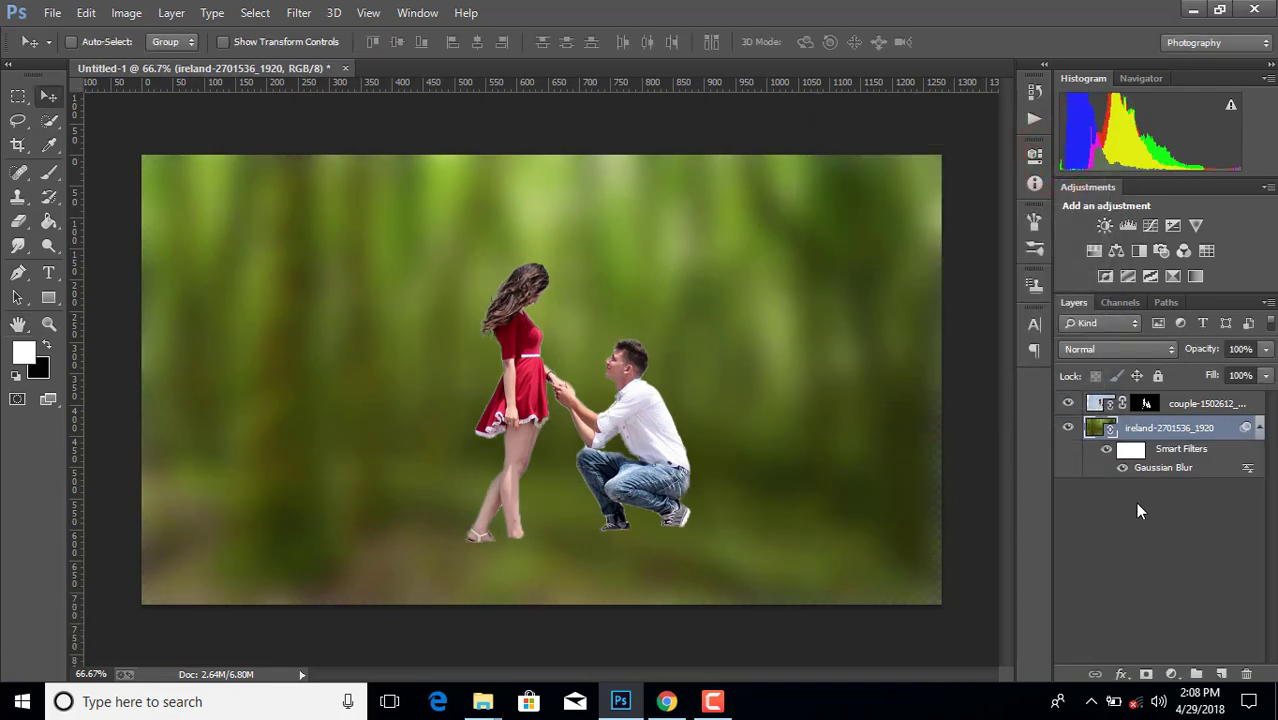
- Scale the forest beyond the canvas edges from opposite corners and commit
{"action": "key", "text": "ctrl+t"}
{"action": "left_click", "coordinate": [641, 276]}
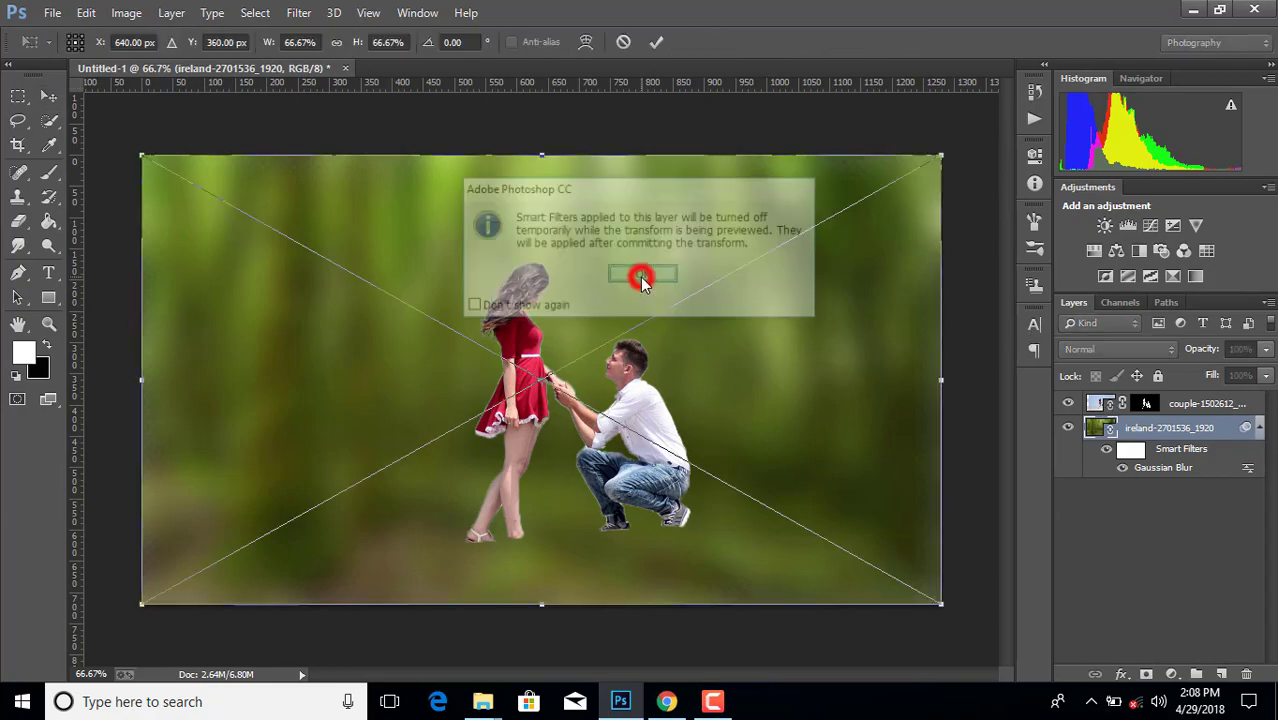
{"action": "left_click_drag", "start_coordinate": [940, 604], "coordinate": [972, 620]}
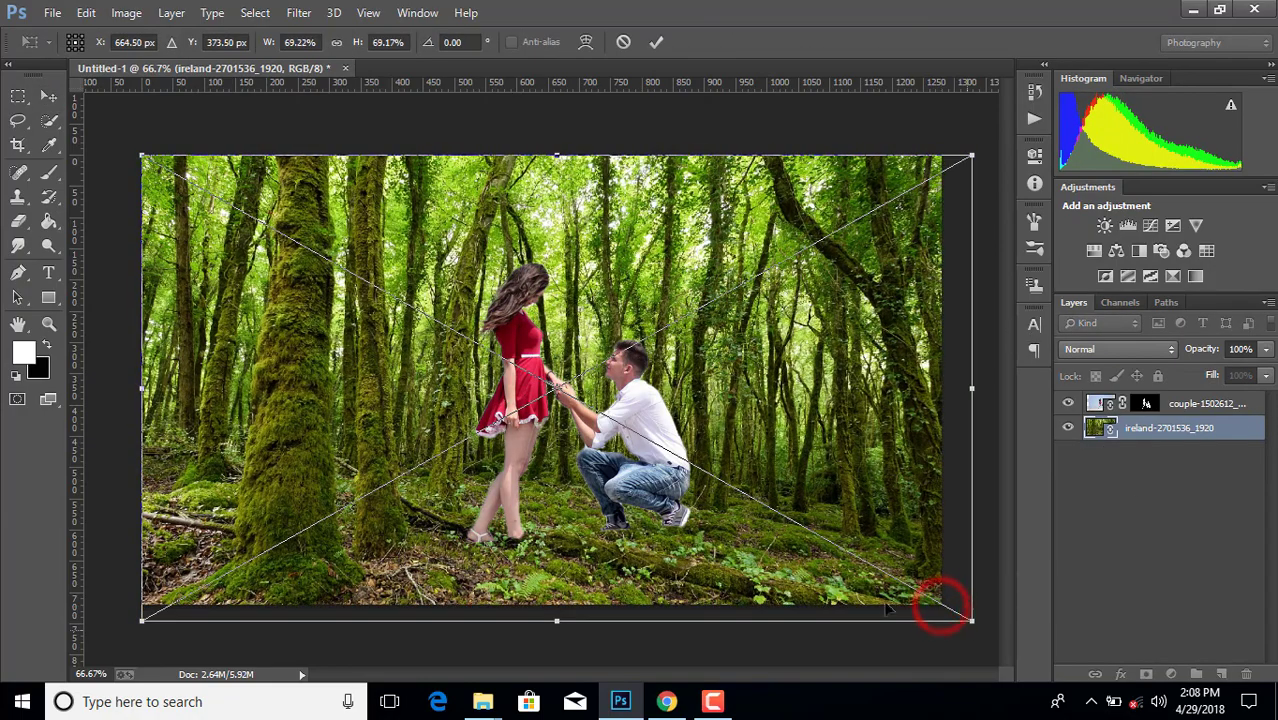
{"action": "left_click_drag", "start_coordinate": [141, 155], "coordinate": [114, 138]}
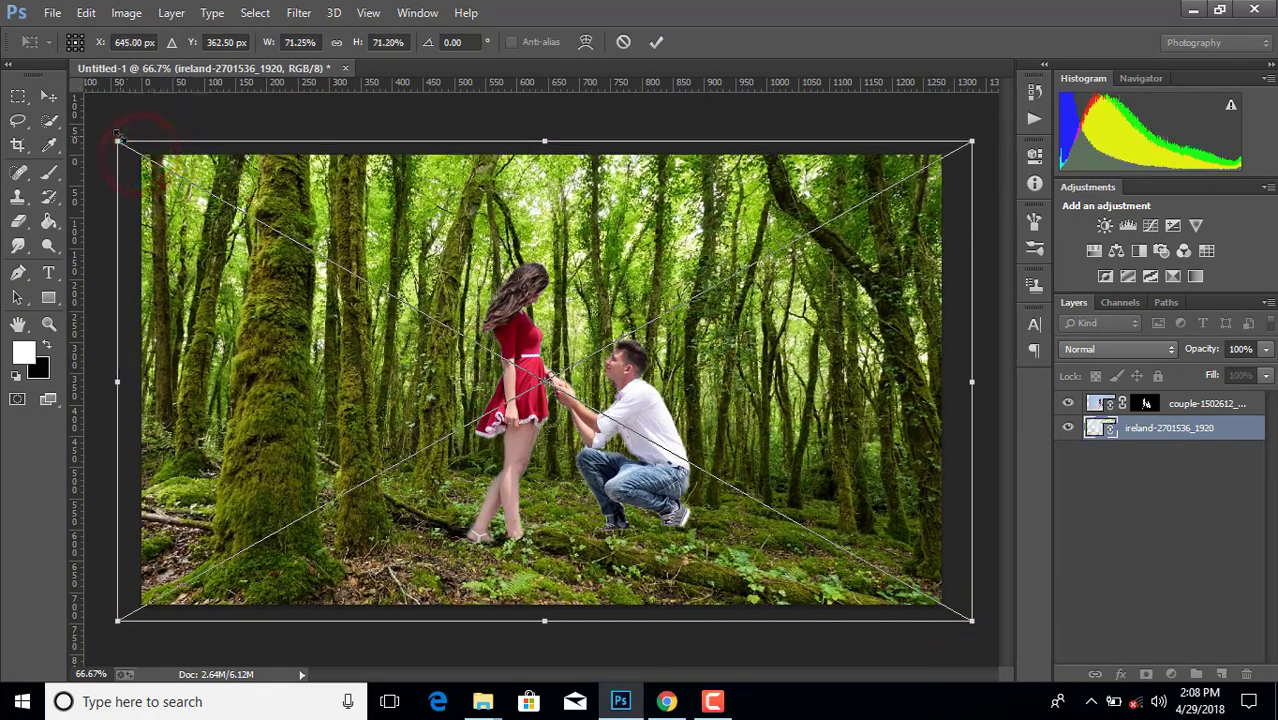
{"action": "left_click", "coordinate": [656, 42]}
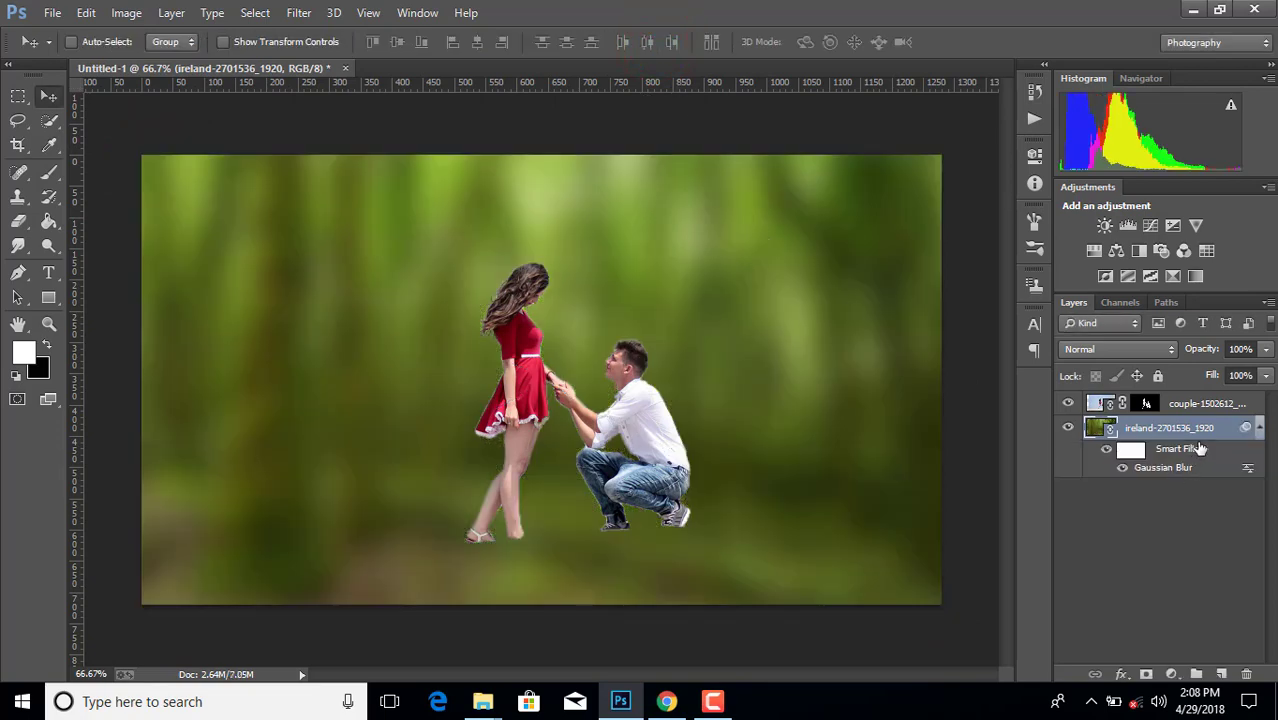
- Switch from the couple's mask to its image, then select the ireland forest layer
{"action": "left_click", "coordinate": [1146, 403]}
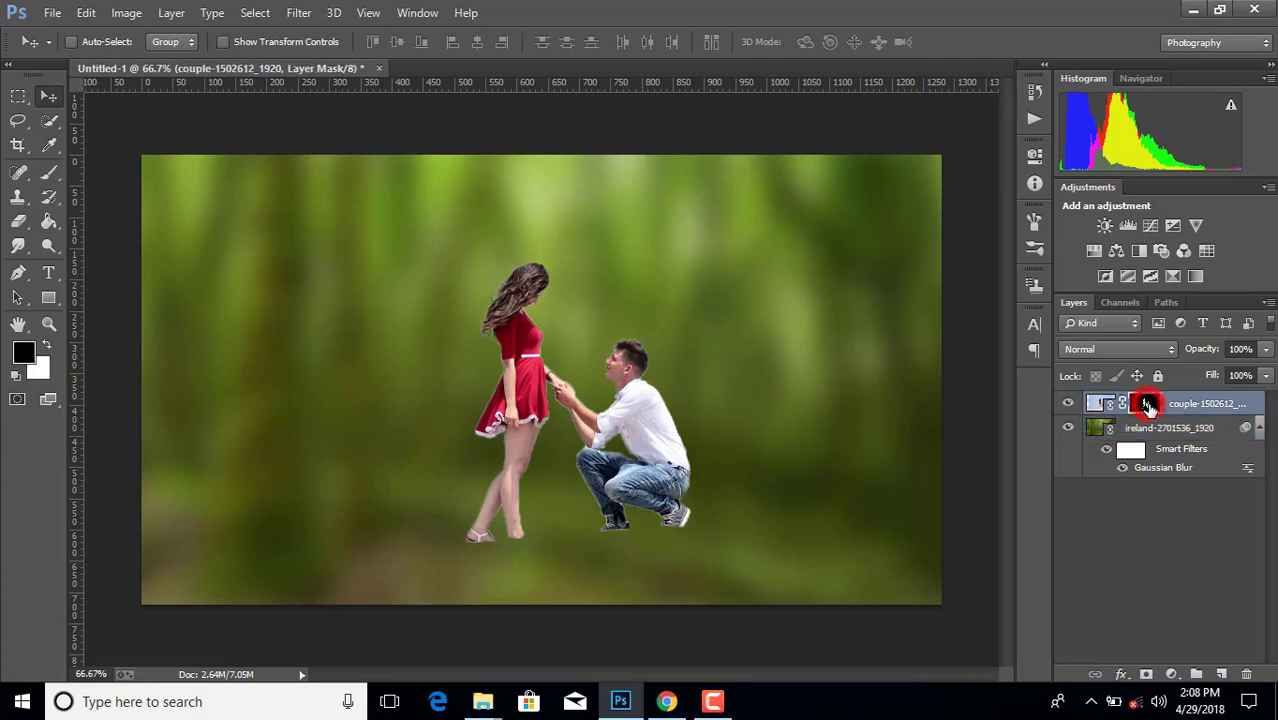
{"action": "right_click", "coordinate": [1146, 403]}
{"action": "left_click", "coordinate": [1031, 428]}
{"action": "right_click", "coordinate": [1096, 405]}
{"action": "left_click", "coordinate": [1124, 511]}
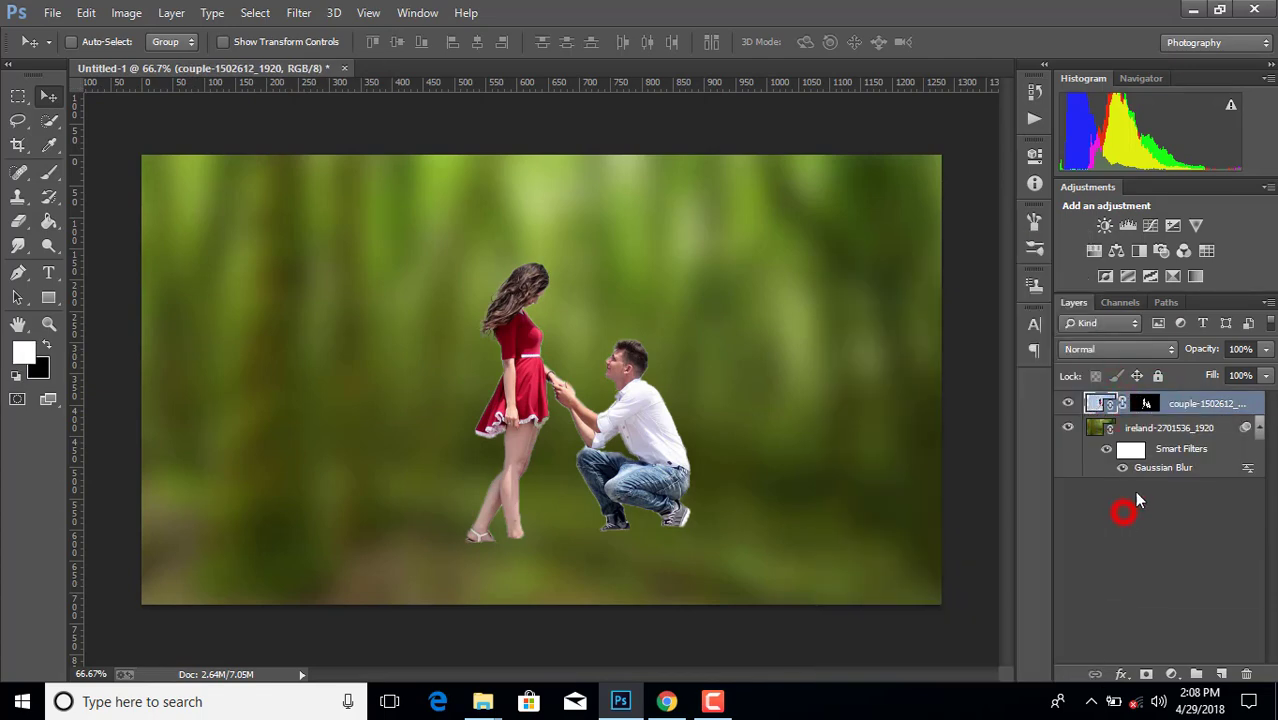
{"action": "left_click", "coordinate": [1192, 430]}
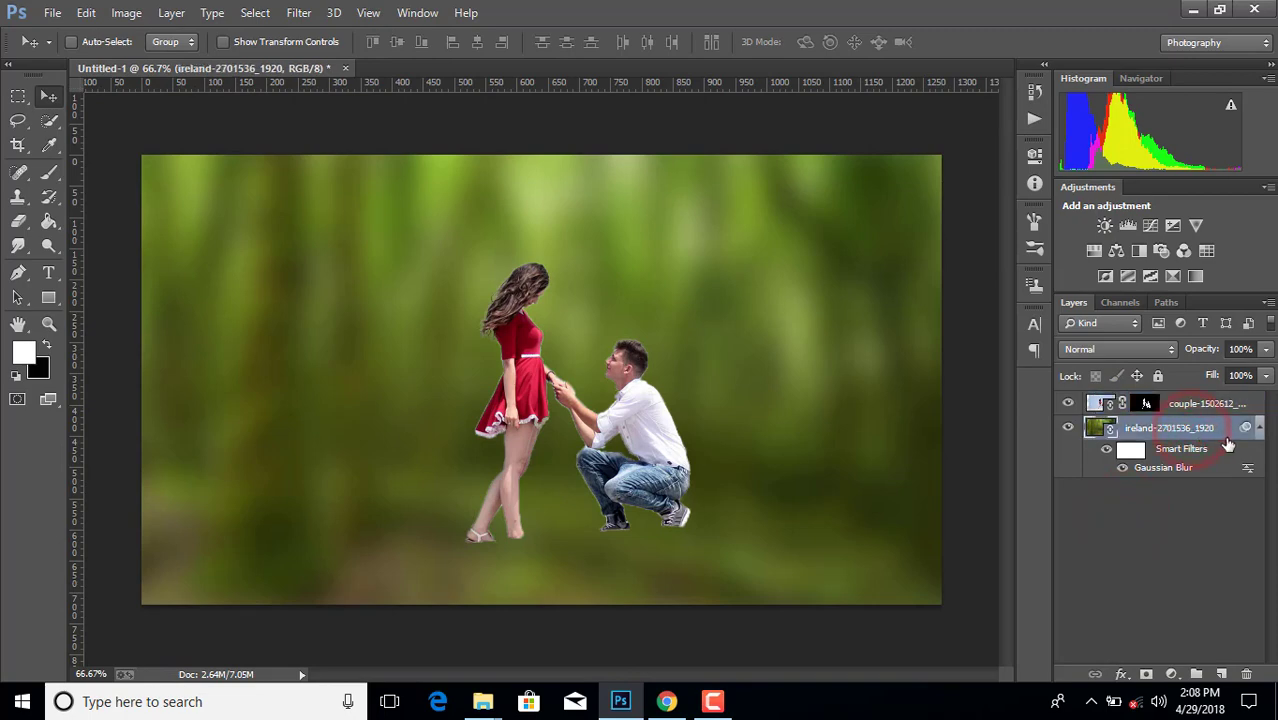
- Place png_grass_by_moonglowlilly as a linked layer
{"action": "left_click", "coordinate": [55, 12]}
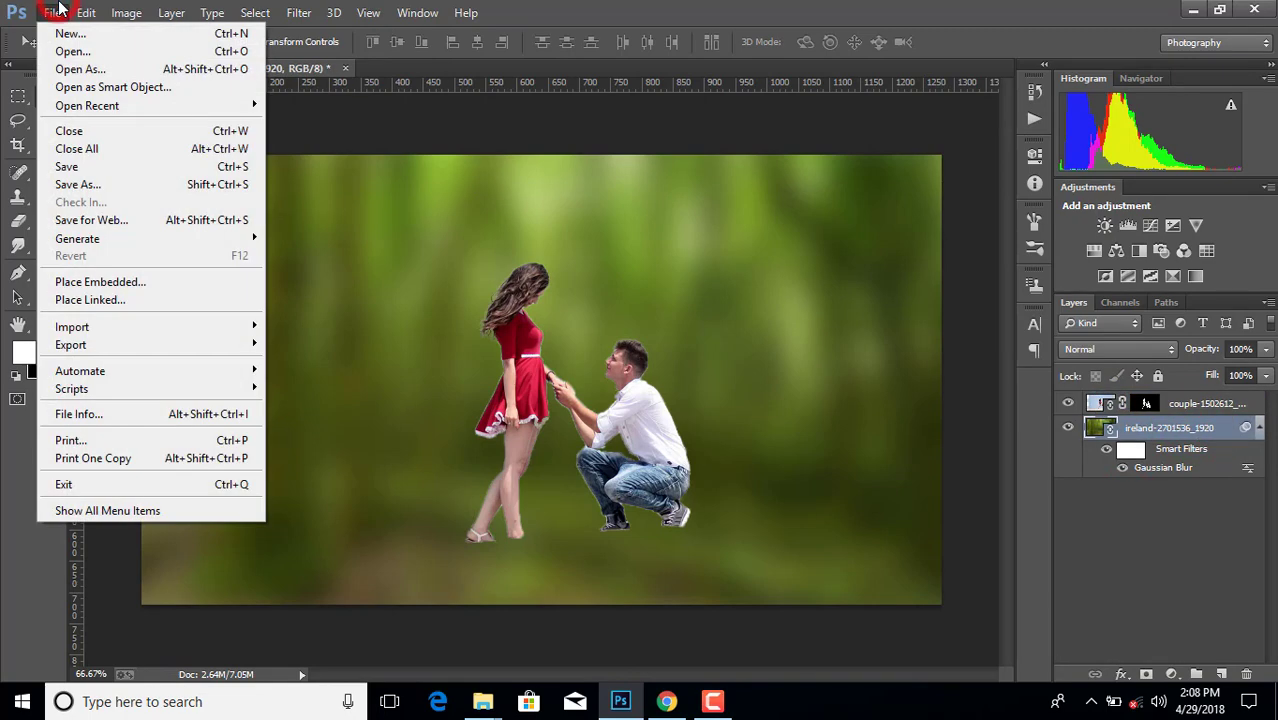
{"action": "left_click", "coordinate": [146, 299]}
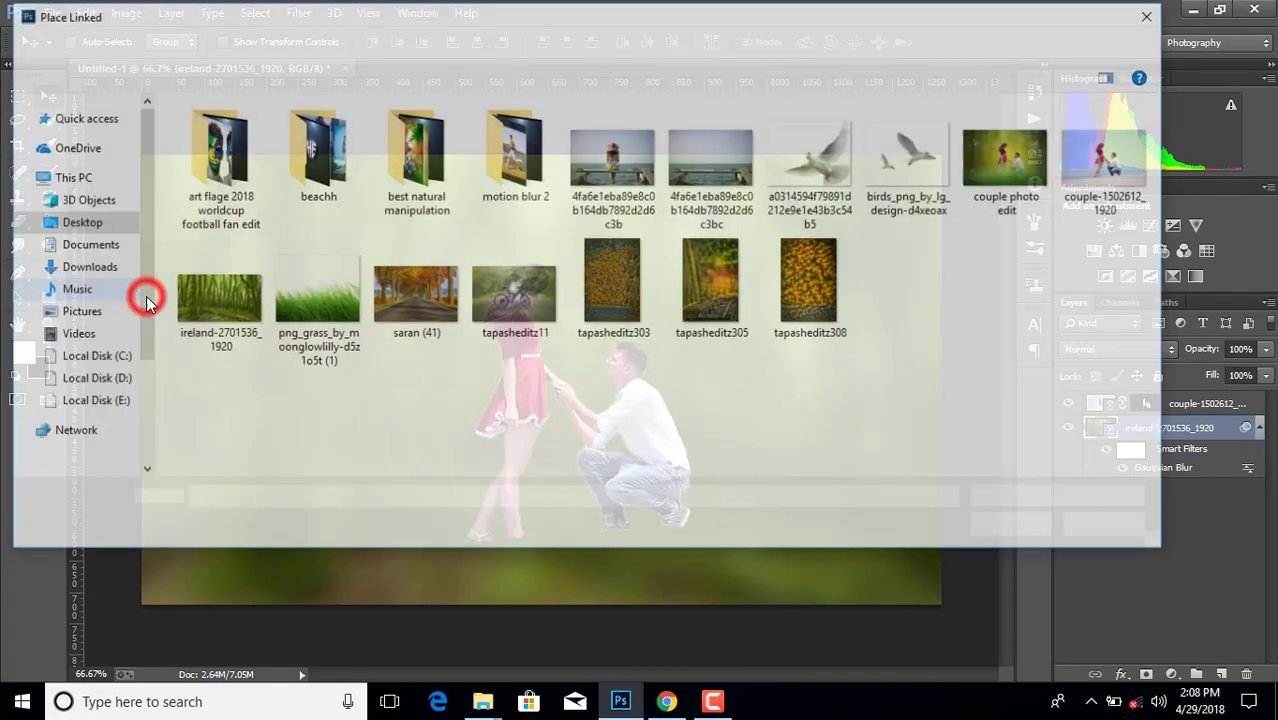
{"action": "key", "text": "Escape"}
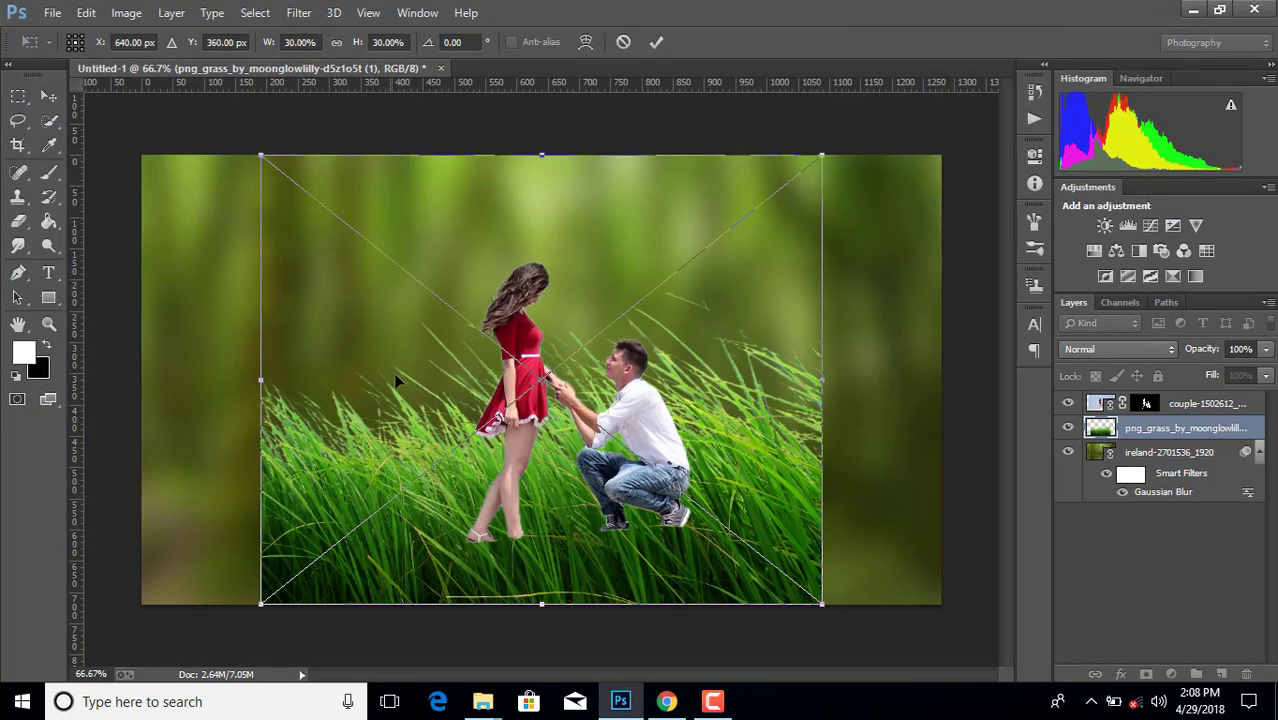
- Stretch the grass from its corners to span the canvas edge to edge, then commit
{"action": "left_click_drag", "start_coordinate": [262, 601], "coordinate": [175, 665]}
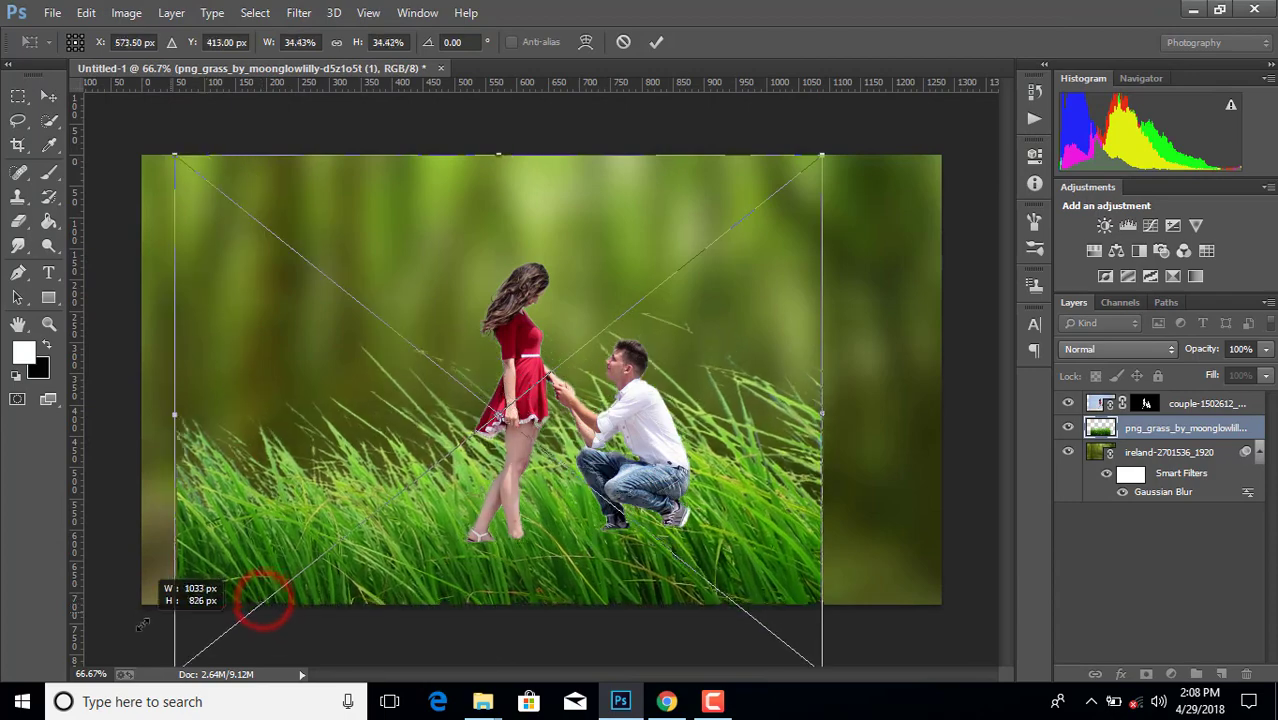
{"action": "left_click_drag", "start_coordinate": [812, 155], "coordinate": [975, 92]}
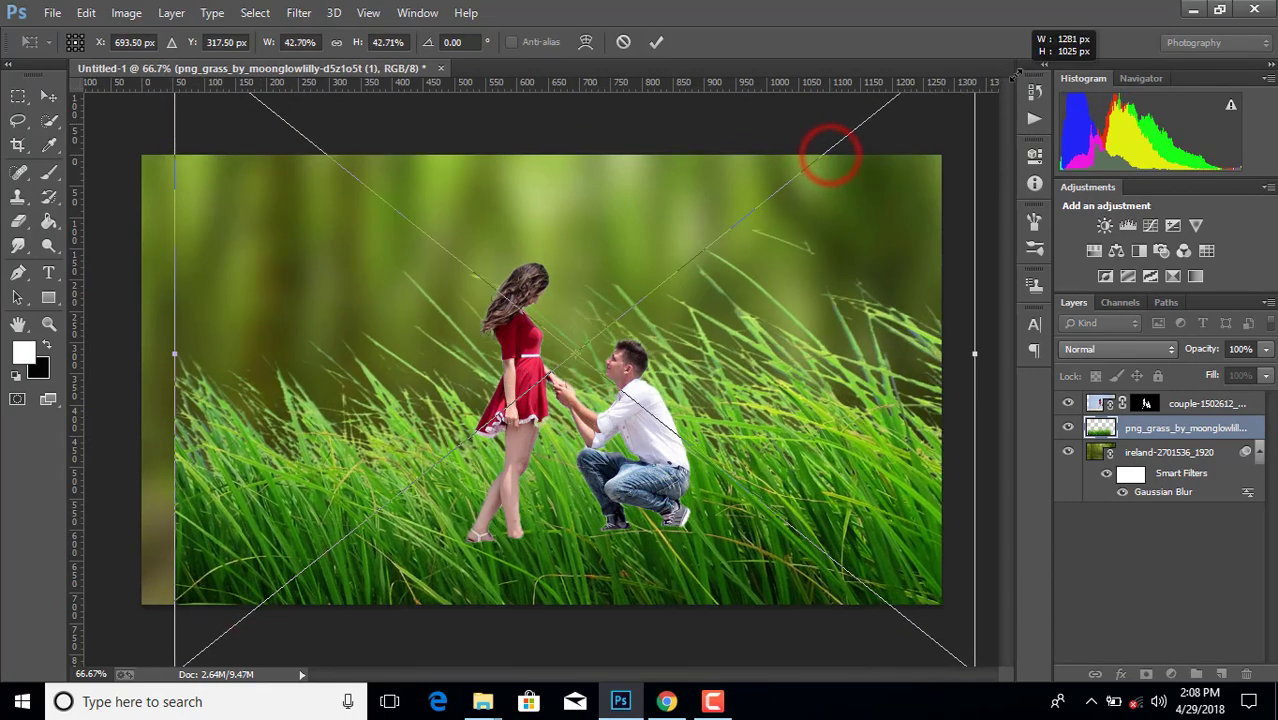
{"action": "key", "text": "ctrl+minus"}
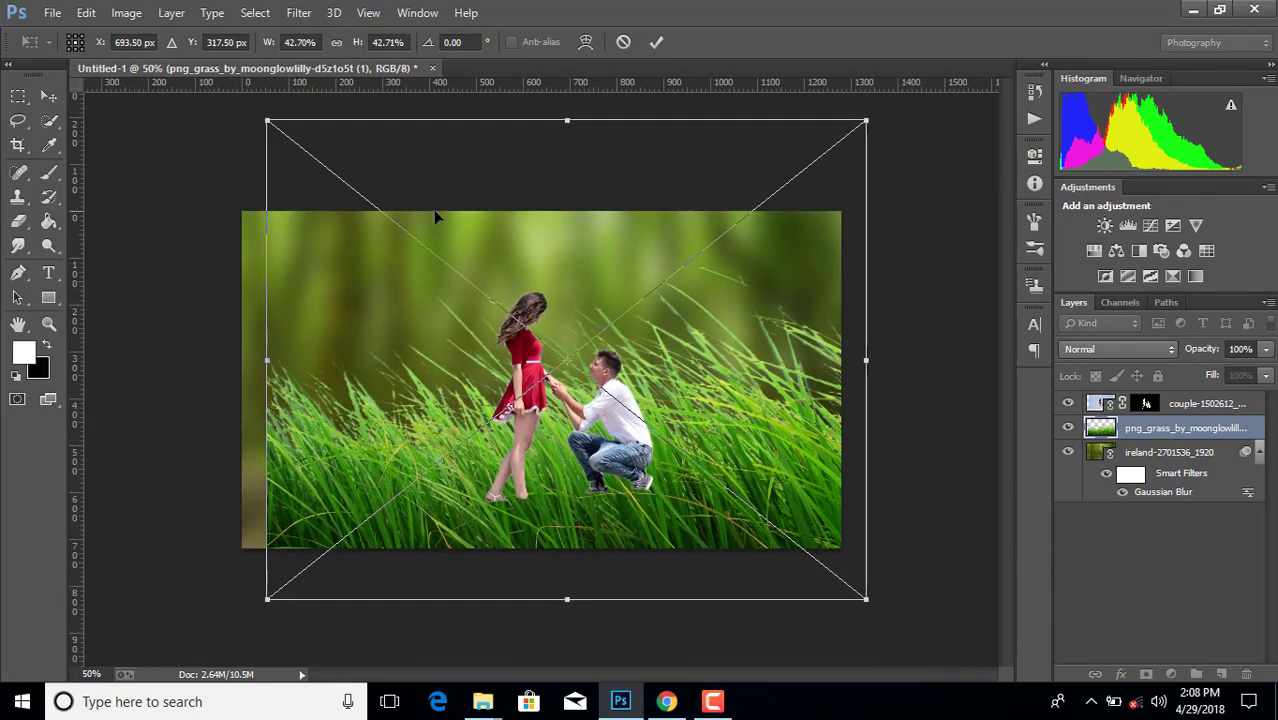
{"action": "left_click_drag", "start_coordinate": [279, 125], "coordinate": [216, 93]}
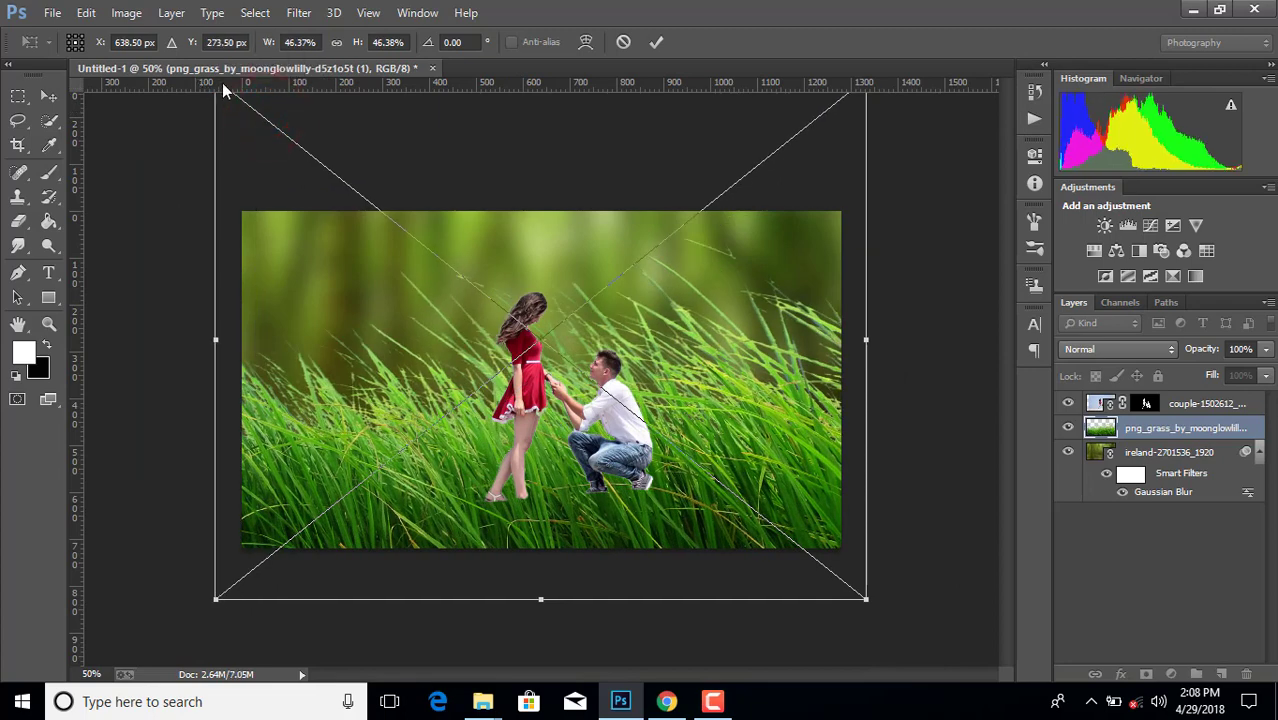
{"action": "left_click_drag", "start_coordinate": [216, 600], "coordinate": [222, 598]}
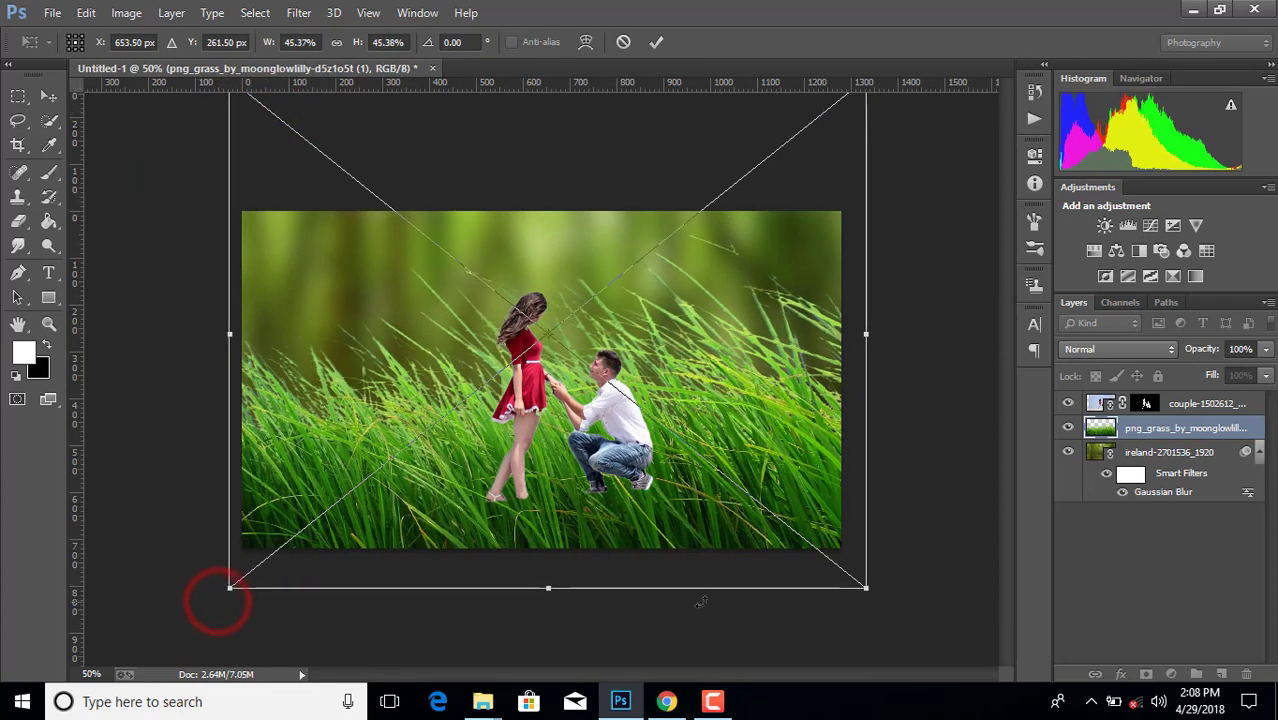
{"action": "left_click_drag", "start_coordinate": [867, 592], "coordinate": [862, 583]}
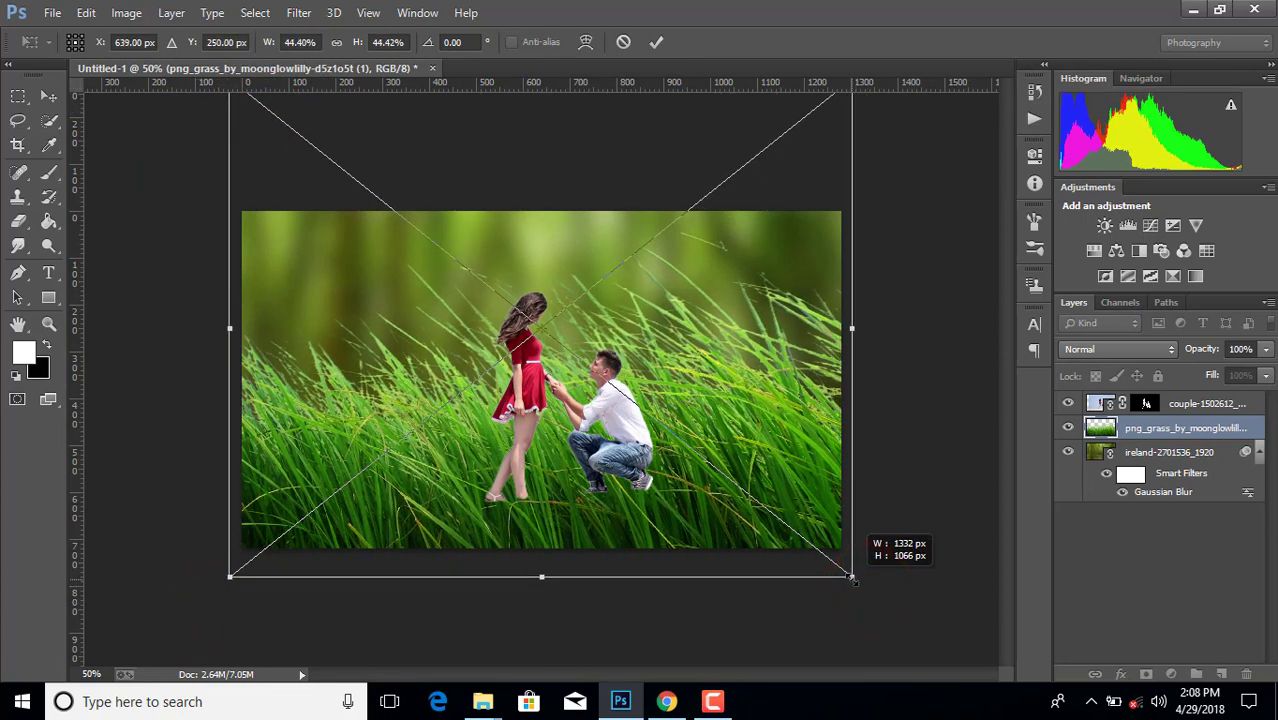
{"action": "left_click", "coordinate": [658, 42]}
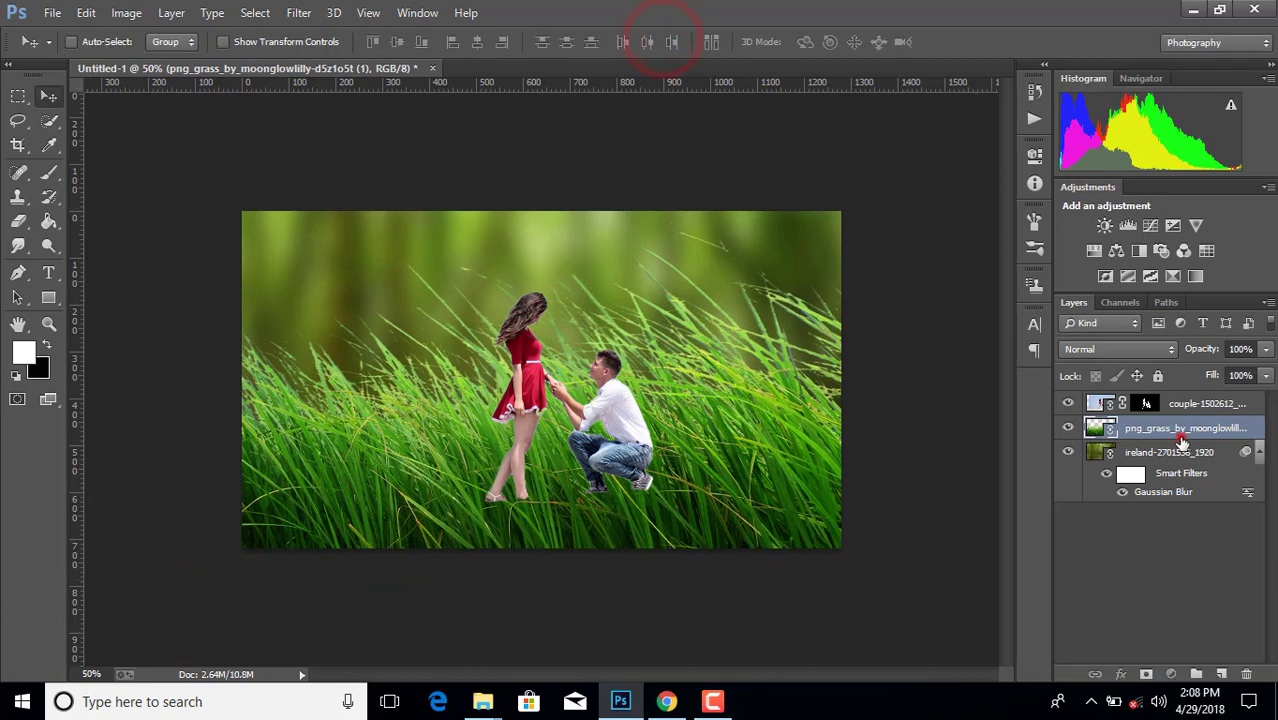
- Move the png_grass layer above the couple and apply a Gaussian Blur to it
{"action": "left_click_drag", "start_coordinate": [1181, 435], "coordinate": [1205, 400]}
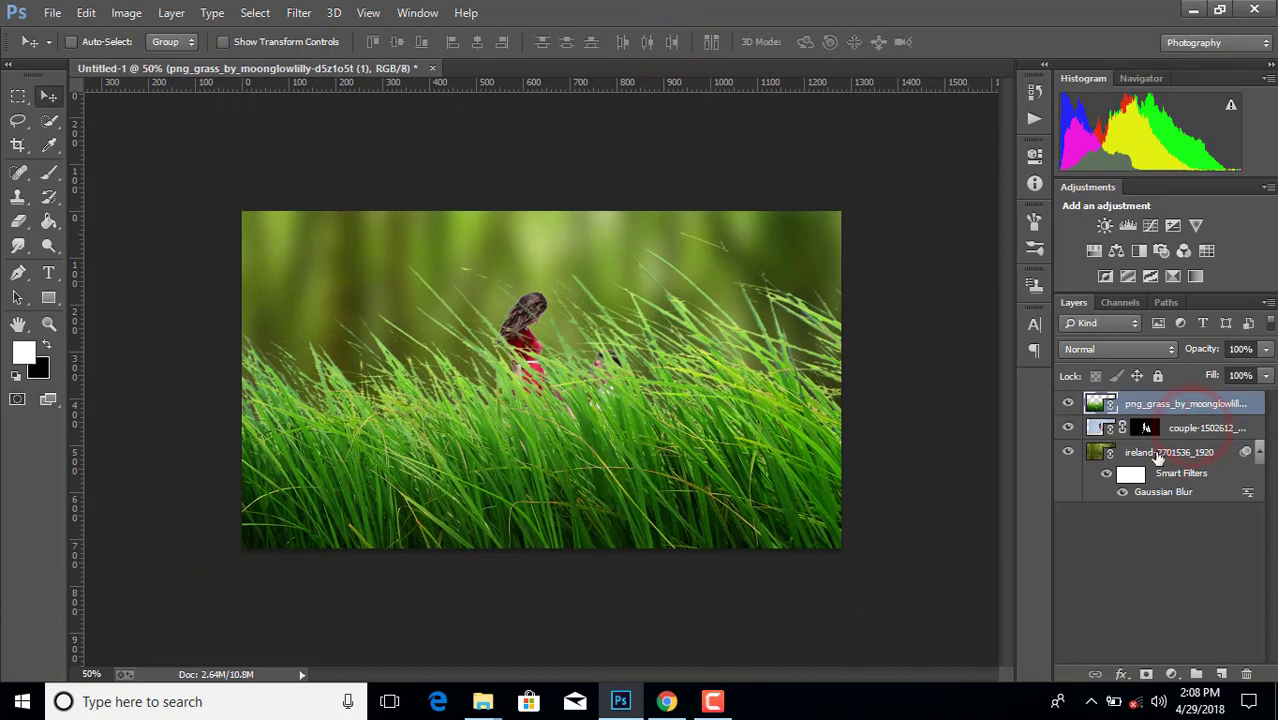
{"action": "left_click", "coordinate": [299, 12]}
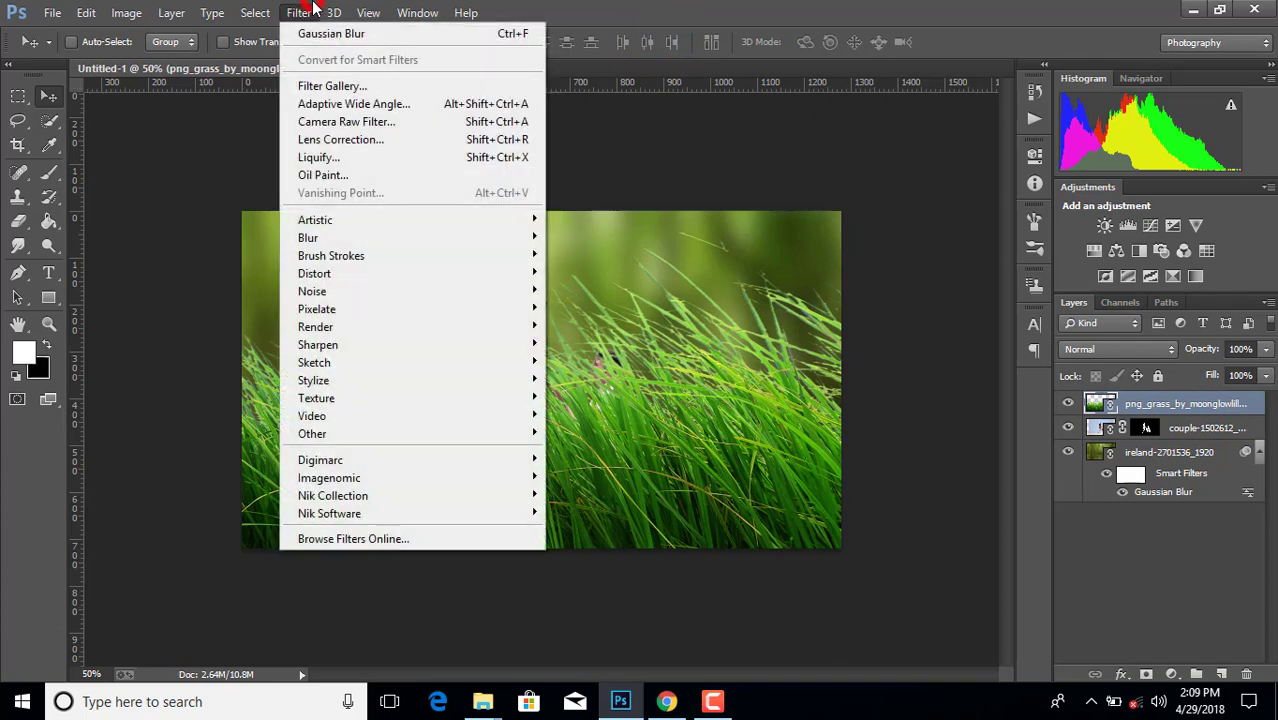
{"action": "left_click", "coordinate": [392, 230]}
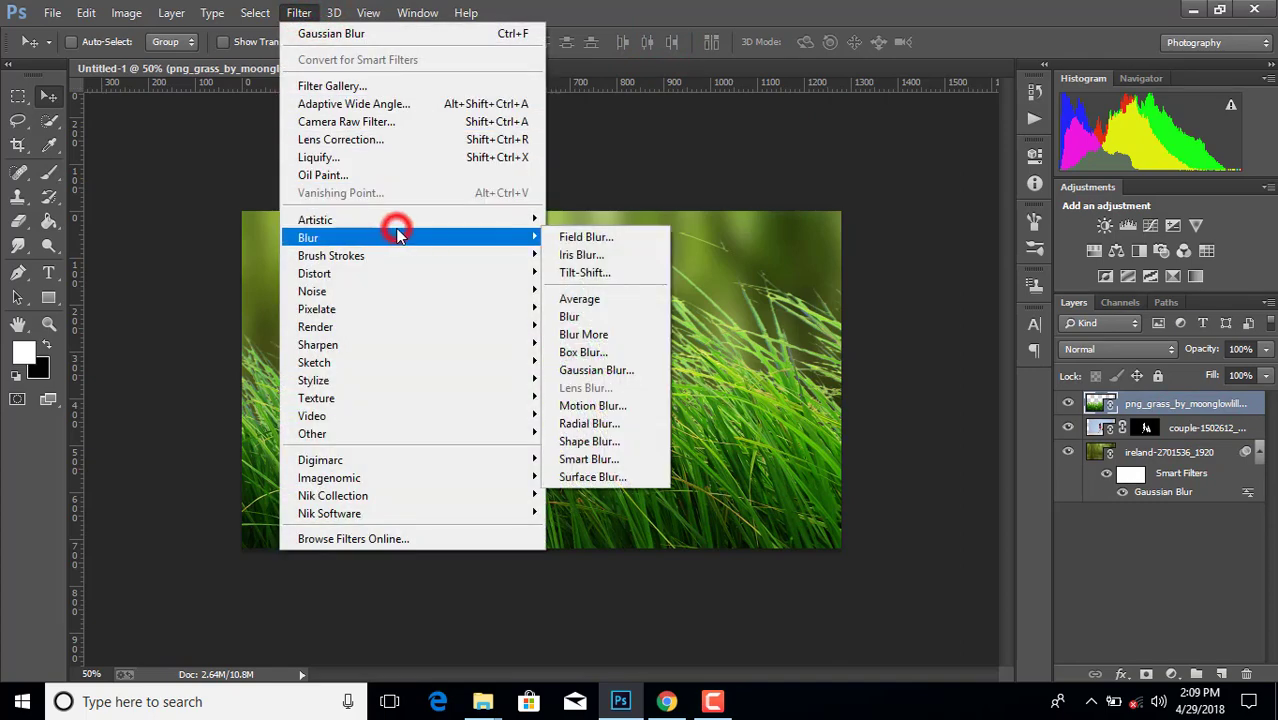
{"action": "left_click", "coordinate": [607, 370]}
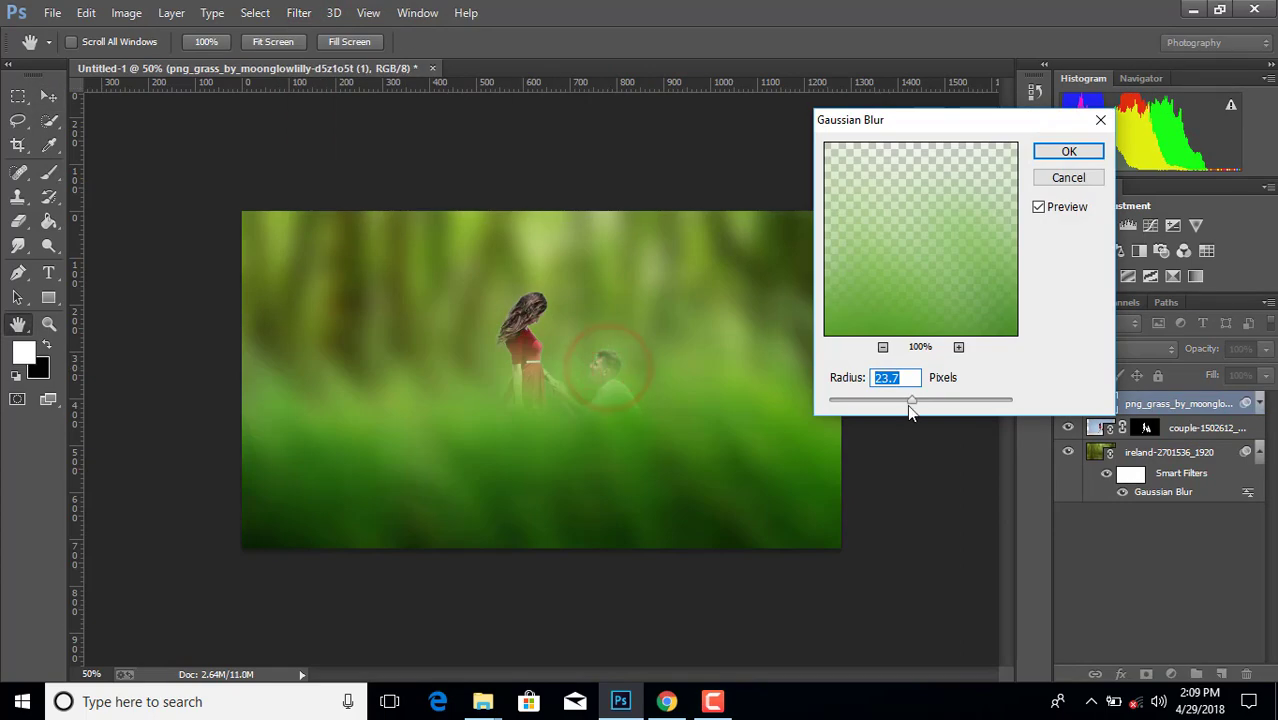
{"action": "left_click_drag", "start_coordinate": [907, 402], "coordinate": [907, 401]}
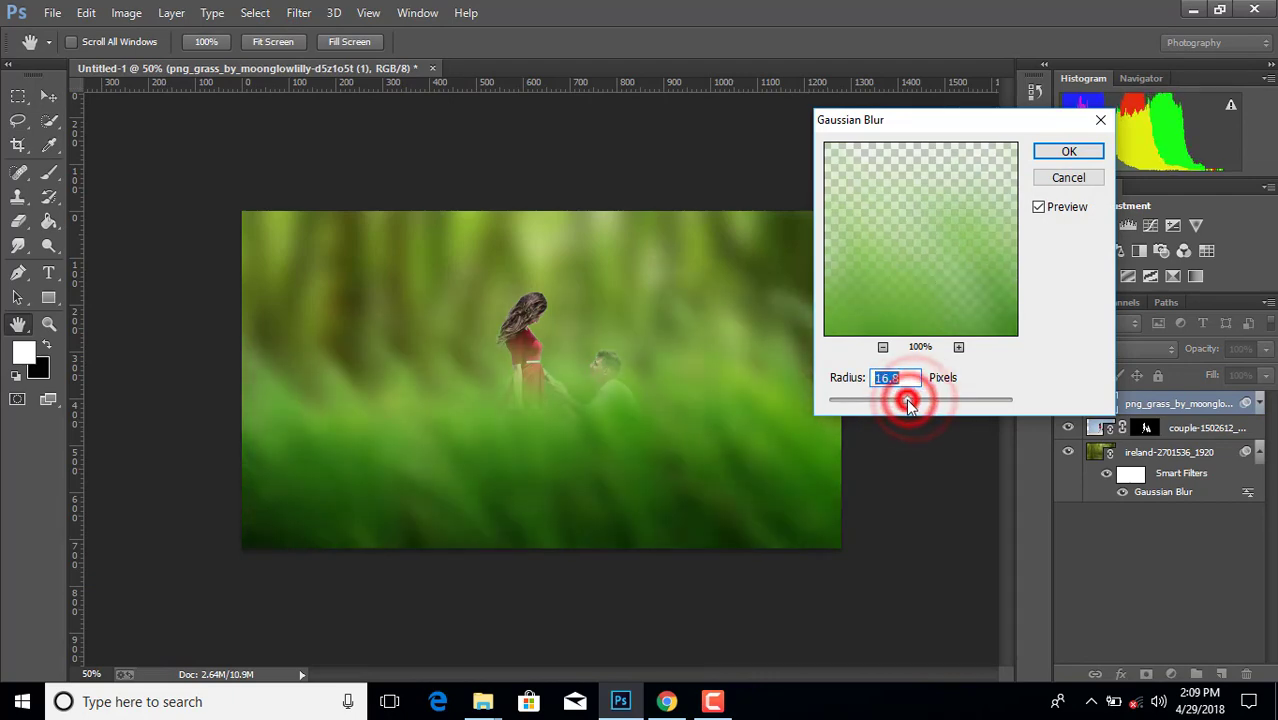
{"action": "left_click", "coordinate": [1043, 158]}
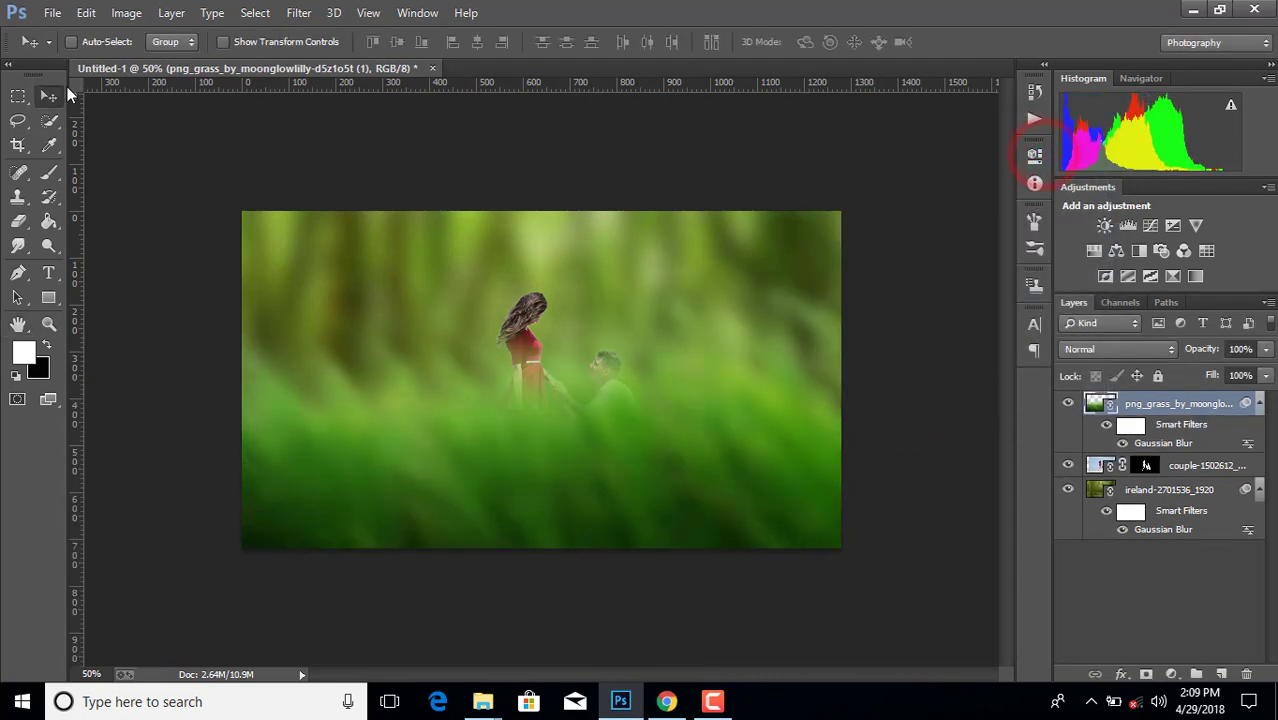
- Lower the grass to reveal the couple and raise its blur radius to 27.8
{"action": "left_click_drag", "start_coordinate": [470, 415], "coordinate": [495, 479]}
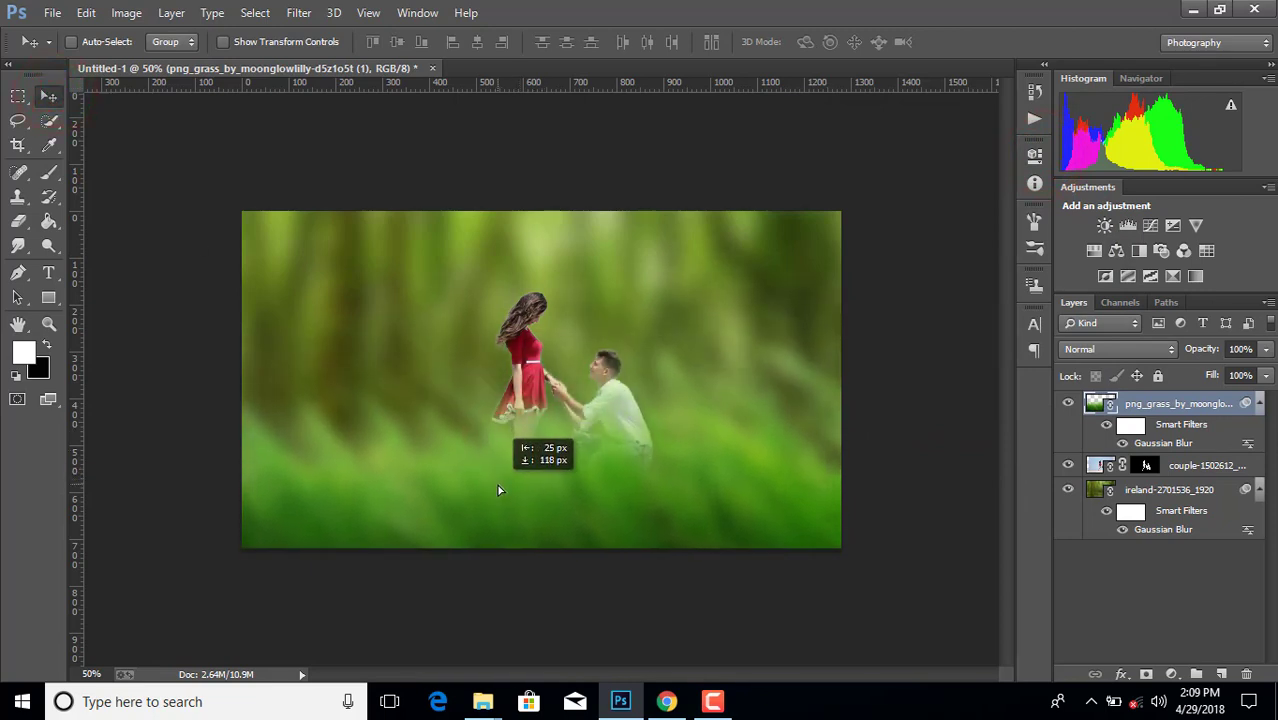
{"action": "left_click_drag", "start_coordinate": [496, 478], "coordinate": [497, 481]}
{"action": "double_click", "coordinate": [1205, 442]}
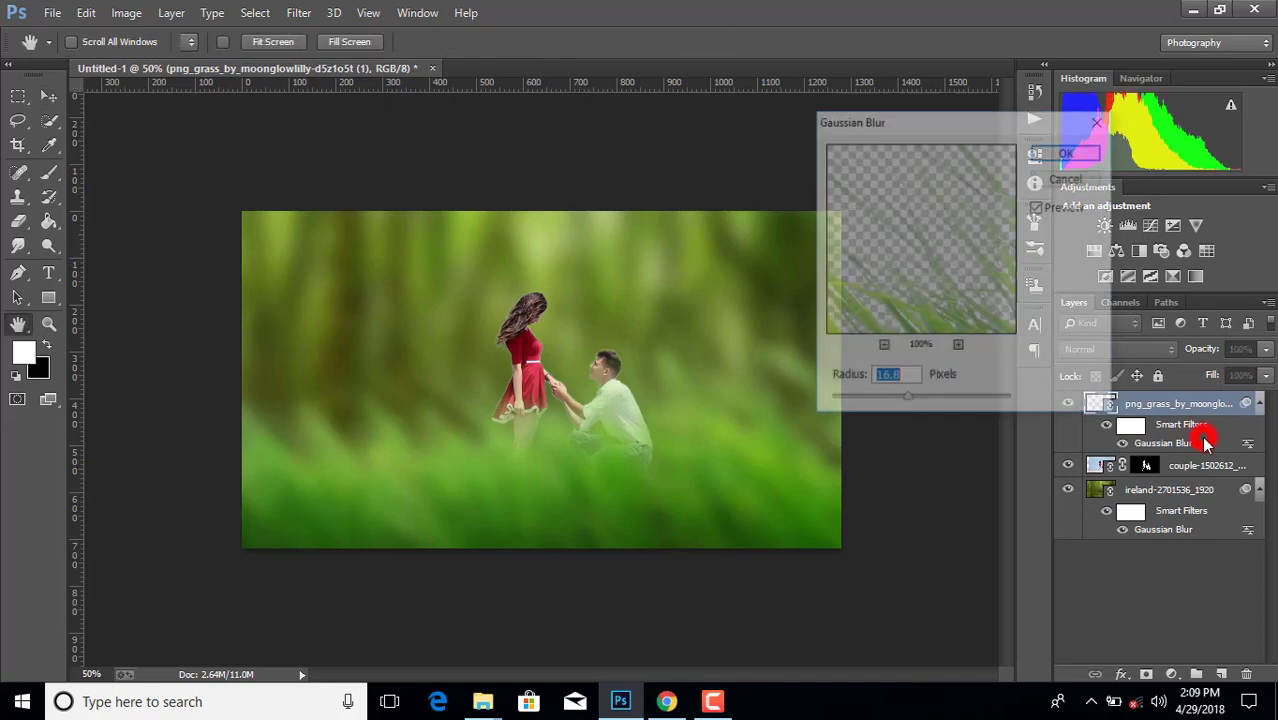
{"action": "left_click_drag", "start_coordinate": [905, 402], "coordinate": [913, 405]}
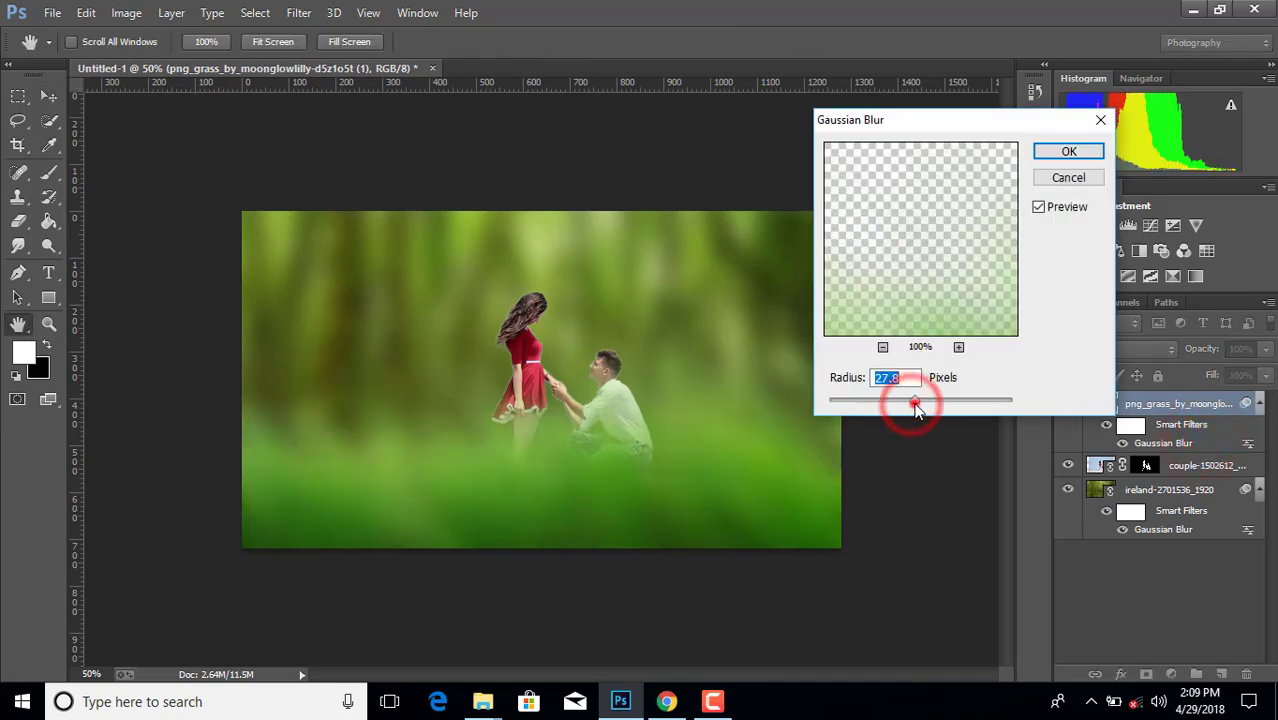
{"action": "left_click", "coordinate": [1052, 150]}
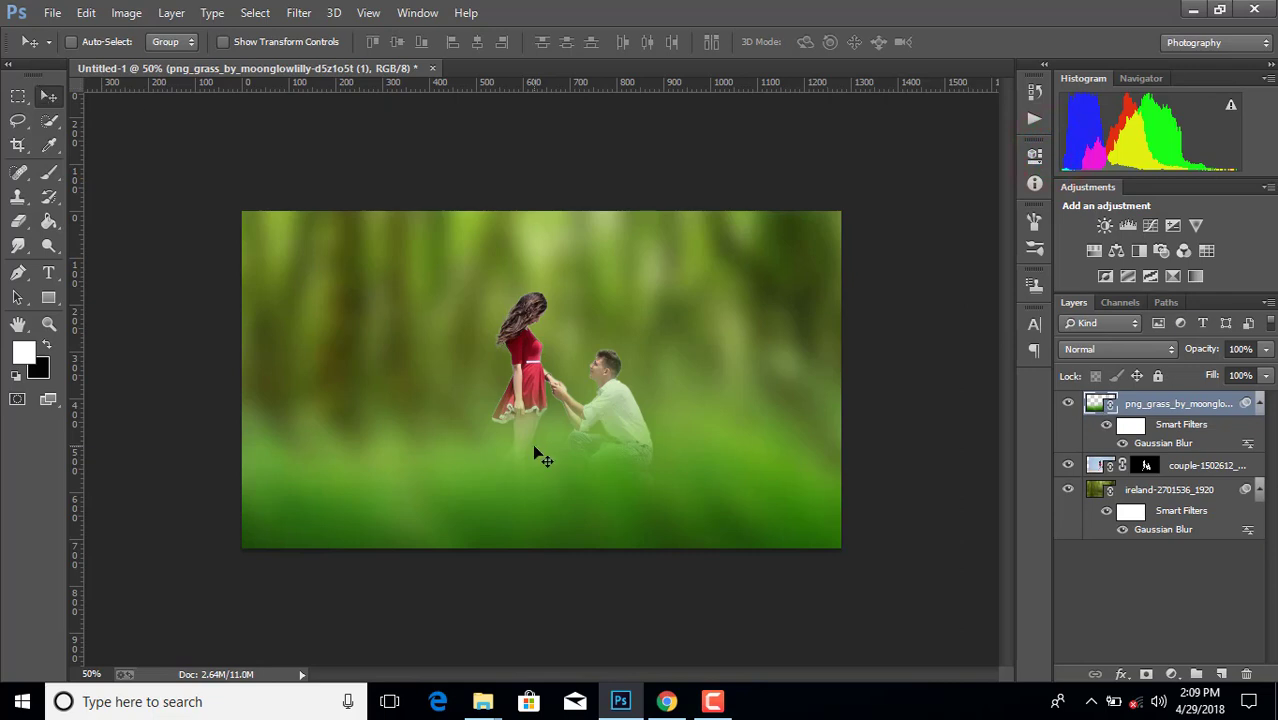
{"action": "left_click_drag", "start_coordinate": [535, 451], "coordinate": [538, 453]}
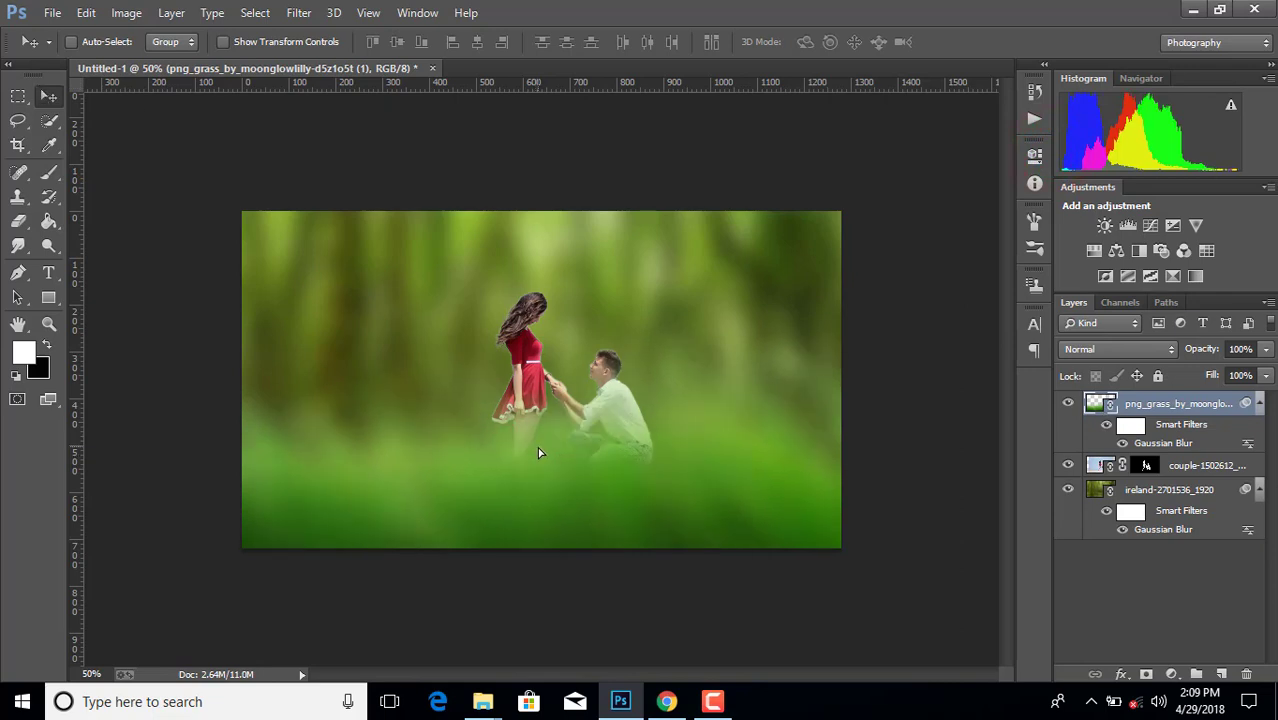
- Add an empty layer above the forest and set the foreground colour to yellow
{"action": "left_click", "coordinate": [1216, 495]}
{"action": "left_click", "coordinate": [1221, 673]}
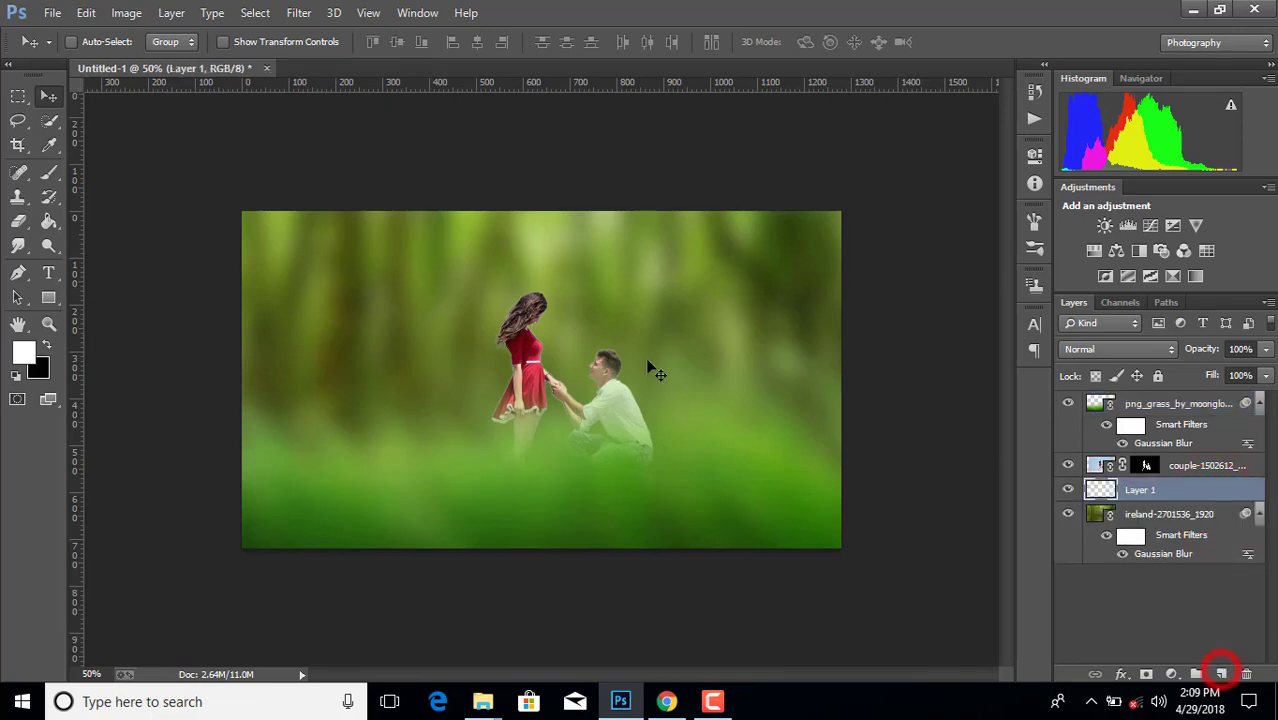
{"action": "left_click", "coordinate": [23, 351]}
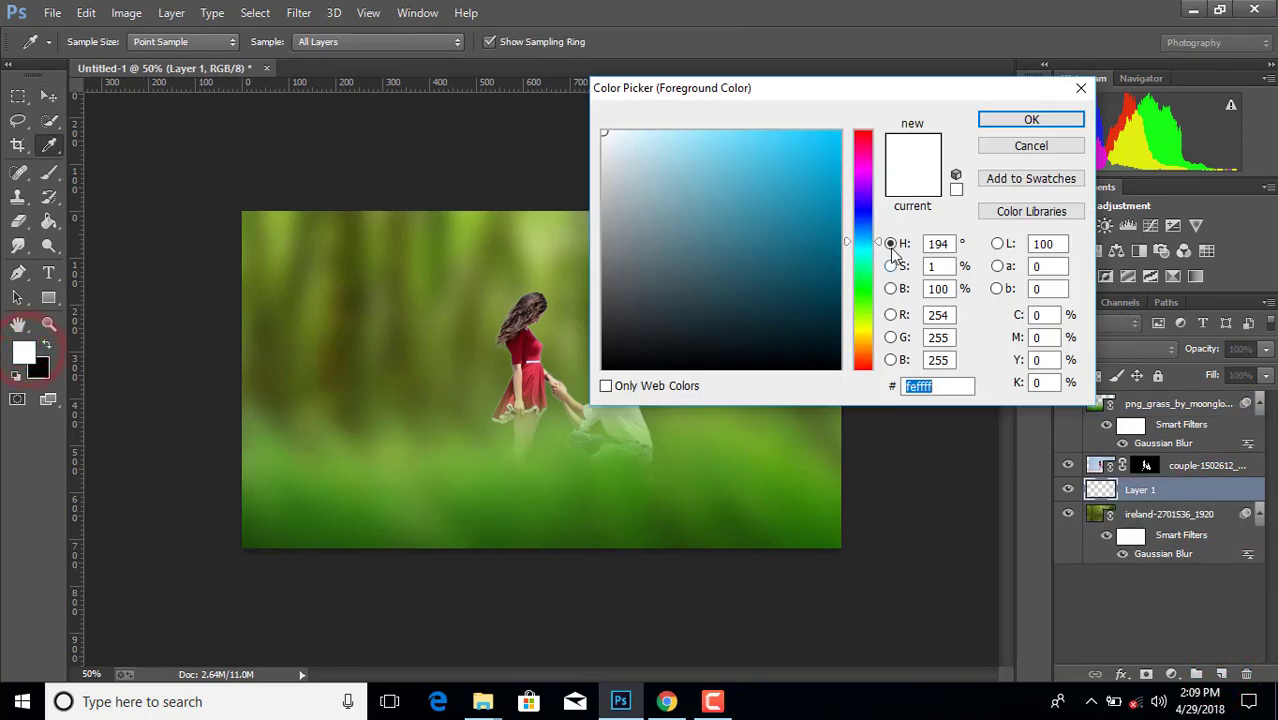
{"action": "left_click_drag", "start_coordinate": [884, 250], "coordinate": [880, 333]}
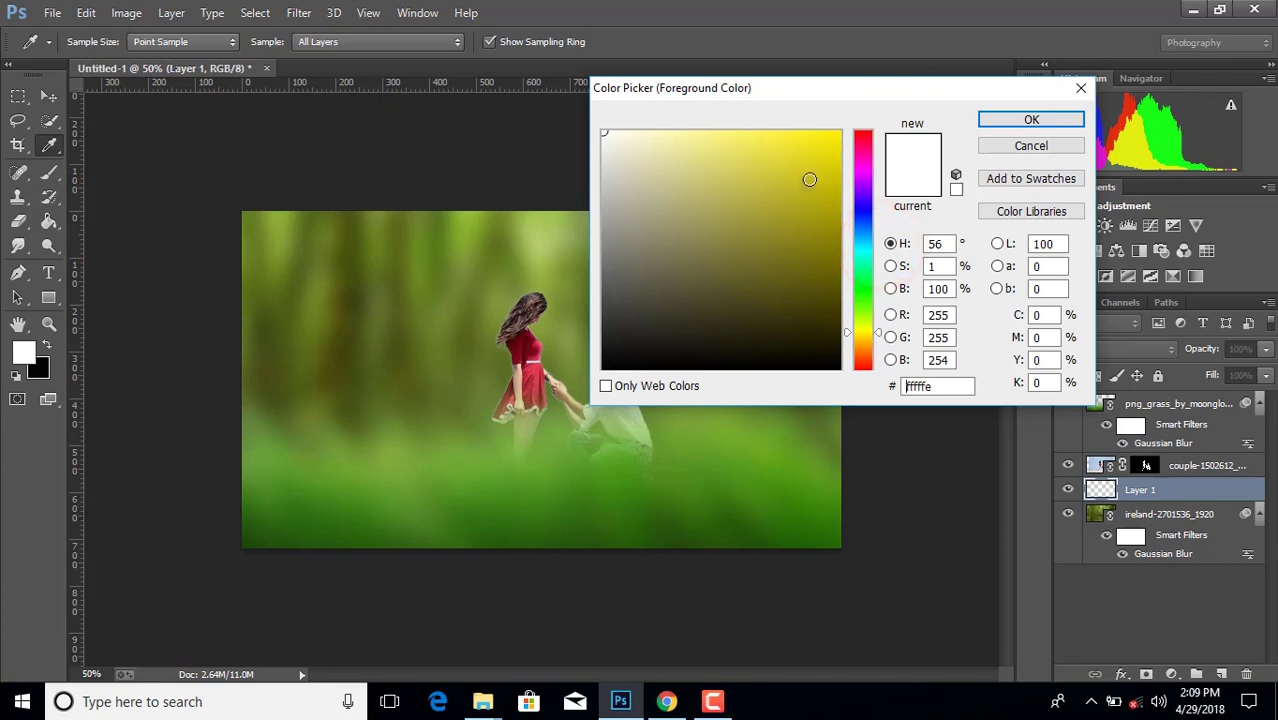
{"action": "left_click", "coordinate": [814, 174]}
{"action": "left_click", "coordinate": [819, 156]}
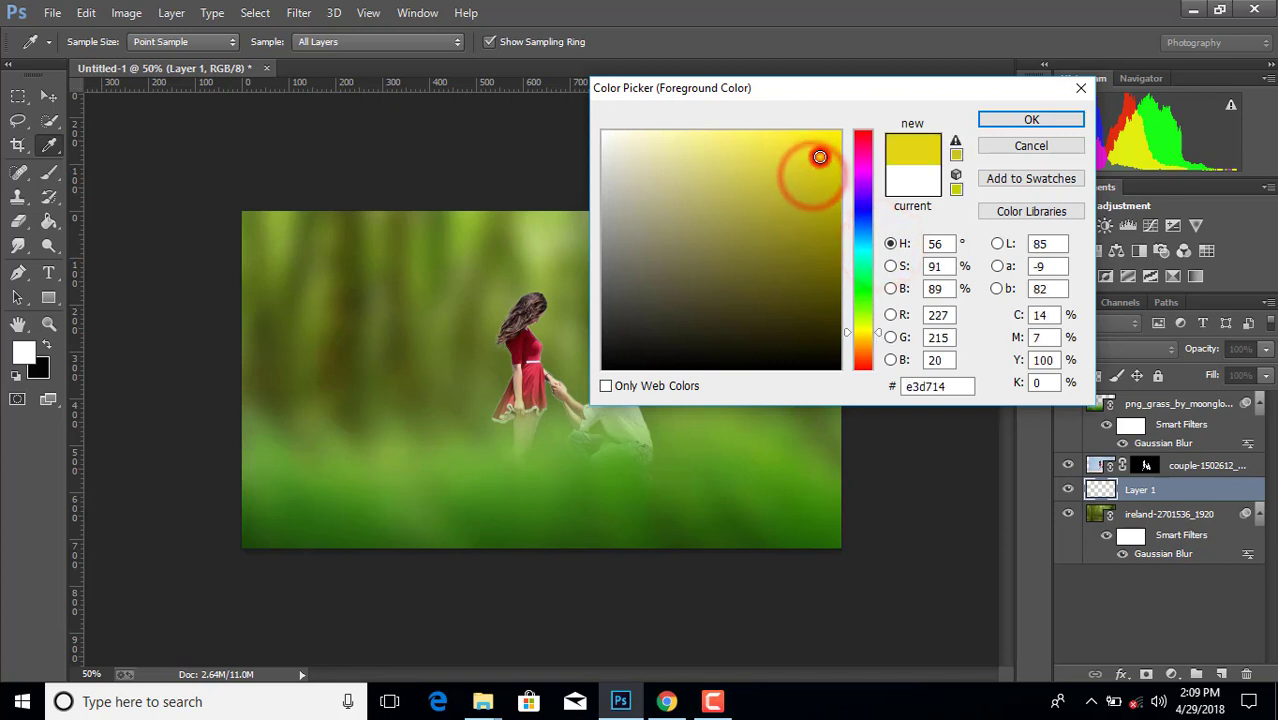
{"action": "left_click", "coordinate": [1031, 119]}
- Paint one 400 px soft round yellow dab between the couple
{"action": "left_click", "coordinate": [50, 173]}
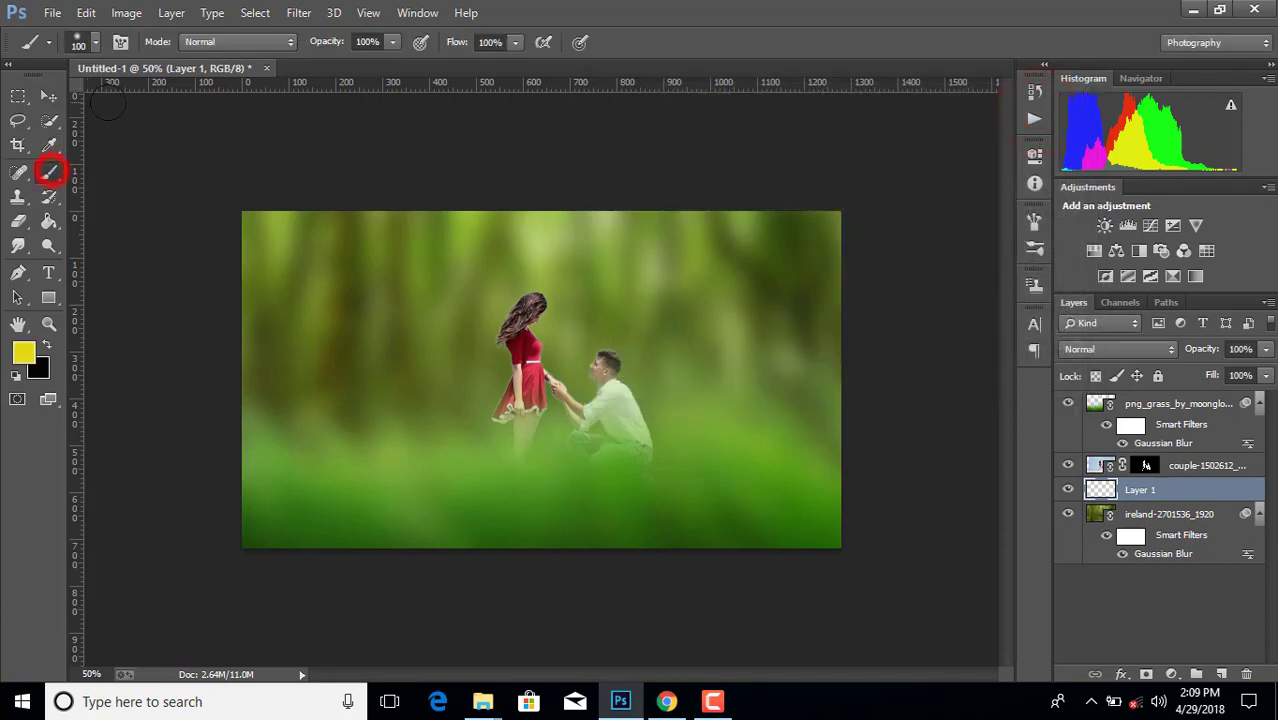
{"action": "left_click", "coordinate": [95, 42]}
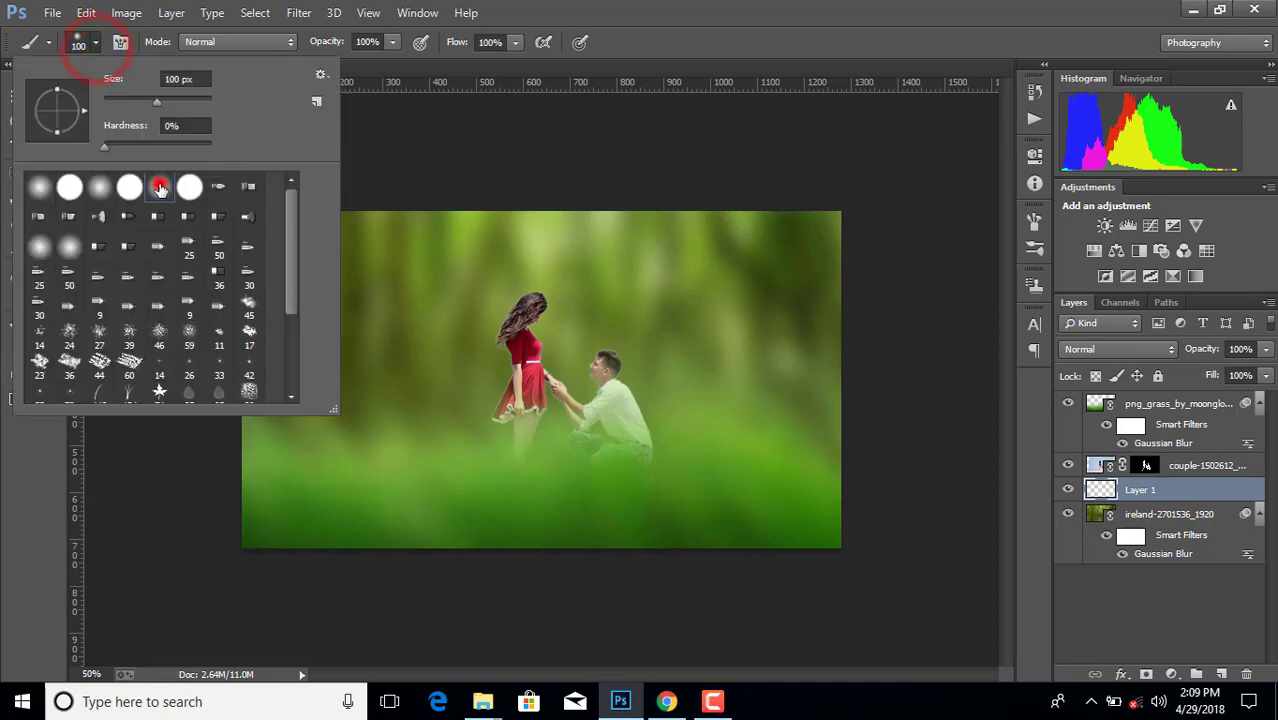
{"action": "left_click", "coordinate": [157, 183]}
{"action": "key", "text": "bracketright"}
{"action": "key", "text": "bracketright"}
{"action": "key", "text": "bracketright"}
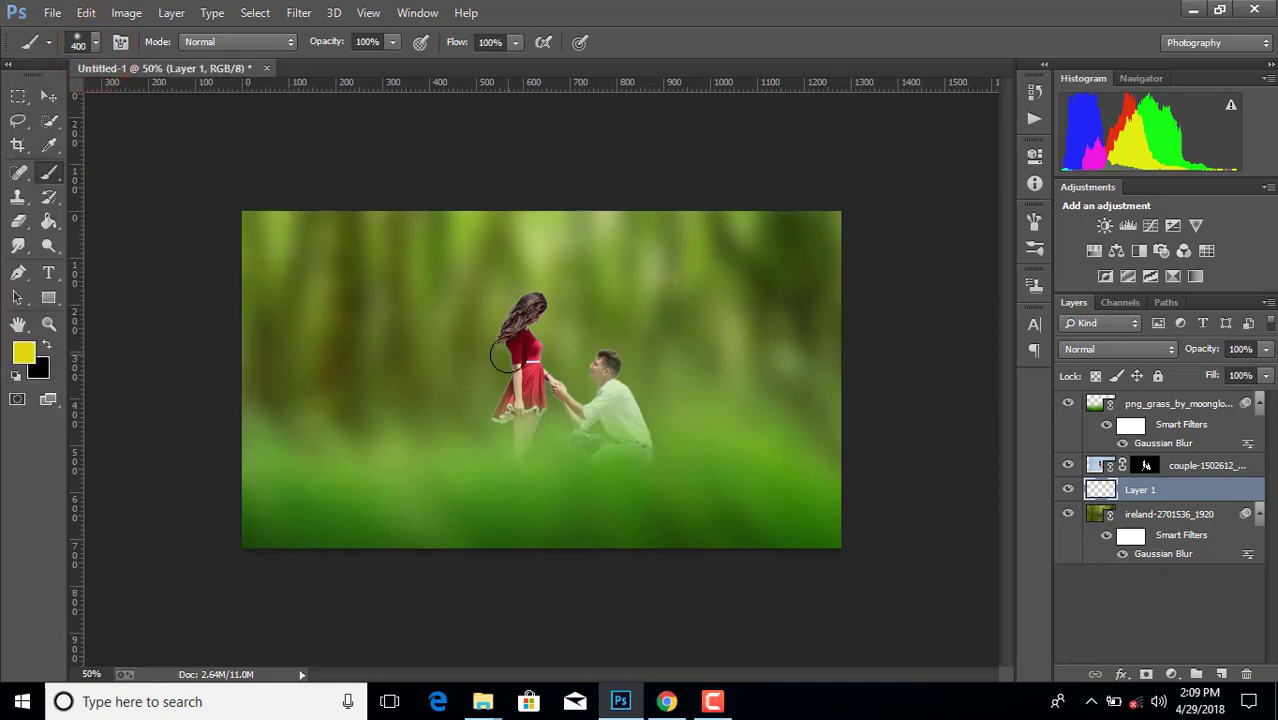
{"action": "left_click", "coordinate": [557, 348]}
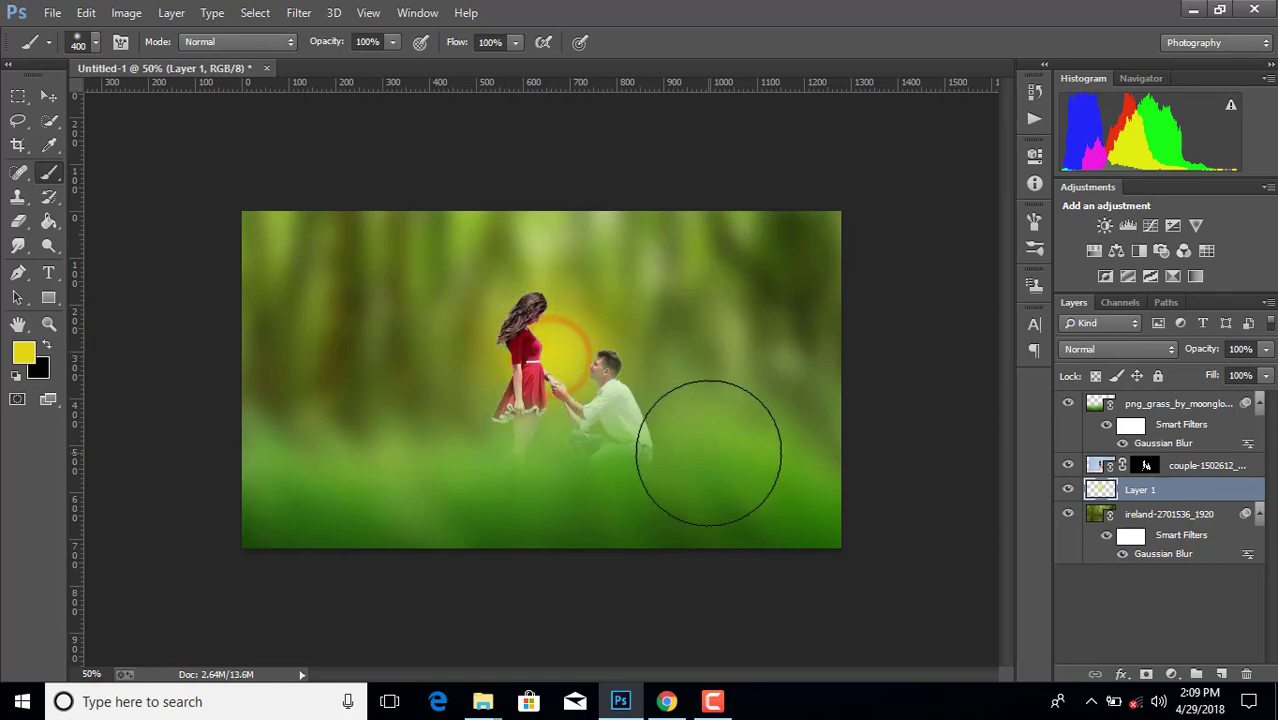
- Scale the yellow glow on Layer 1 to about 212% and nudge it slightly right and up
{"action": "key", "text": "ctrl+t"}
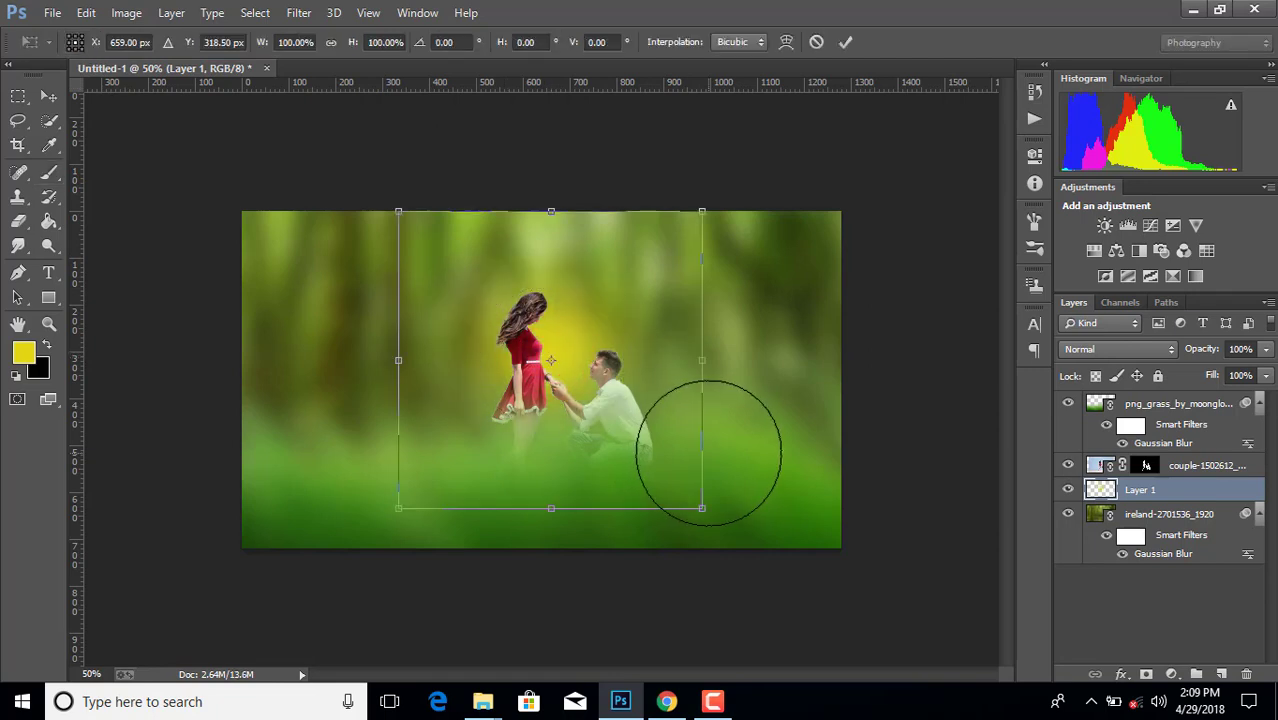
{"action": "left_click_drag", "start_coordinate": [703, 511], "coordinate": [810, 615]}
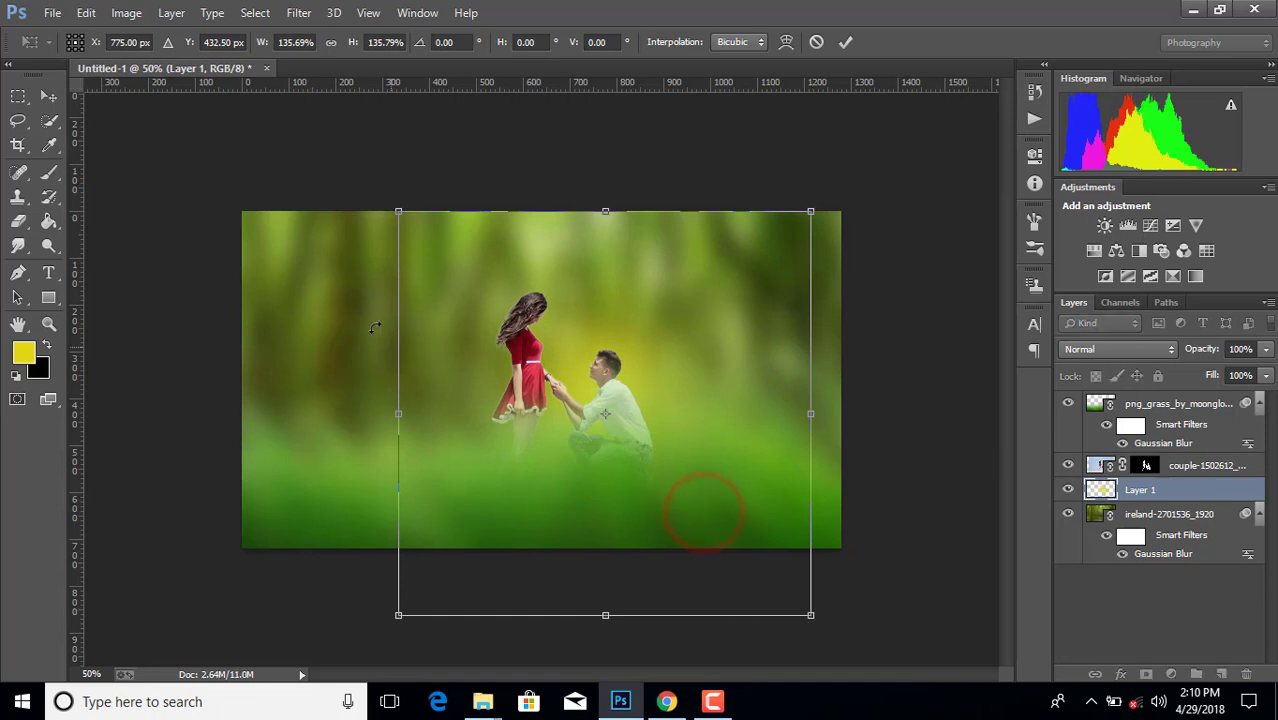
{"action": "left_click_drag", "start_coordinate": [398, 211], "coordinate": [288, 103]}
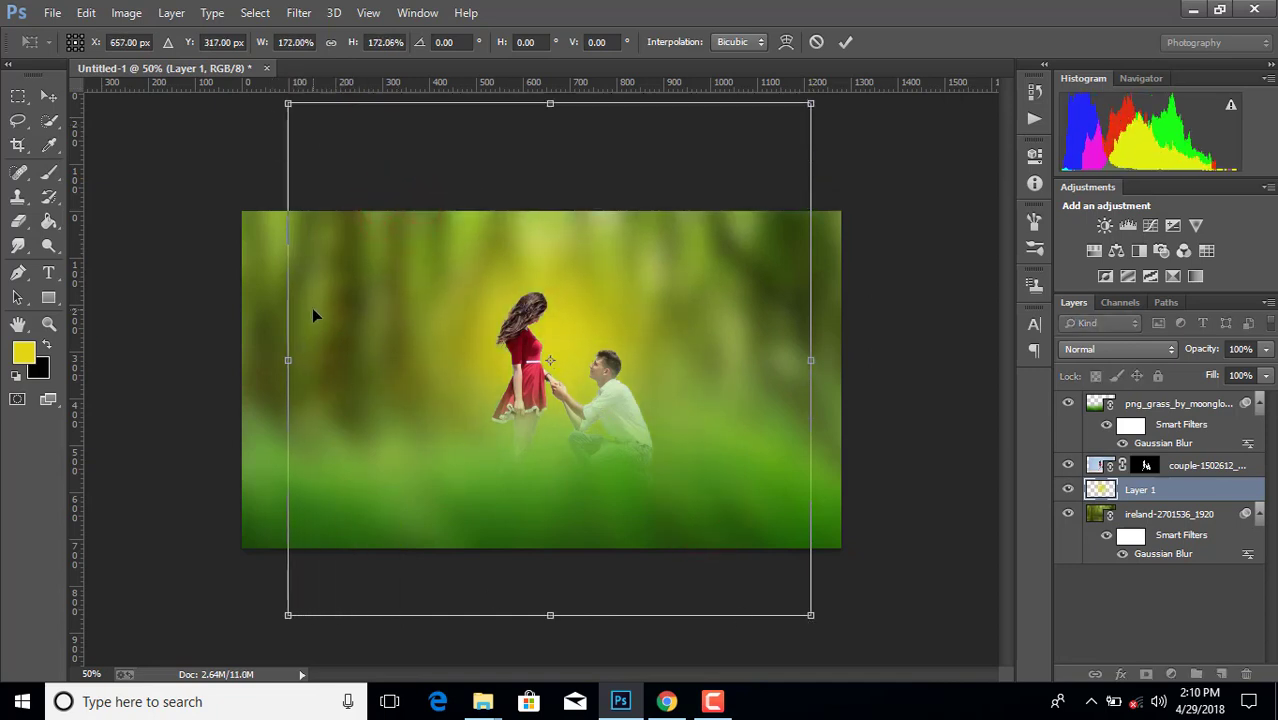
{"action": "key", "text": "ctrl+minus"}
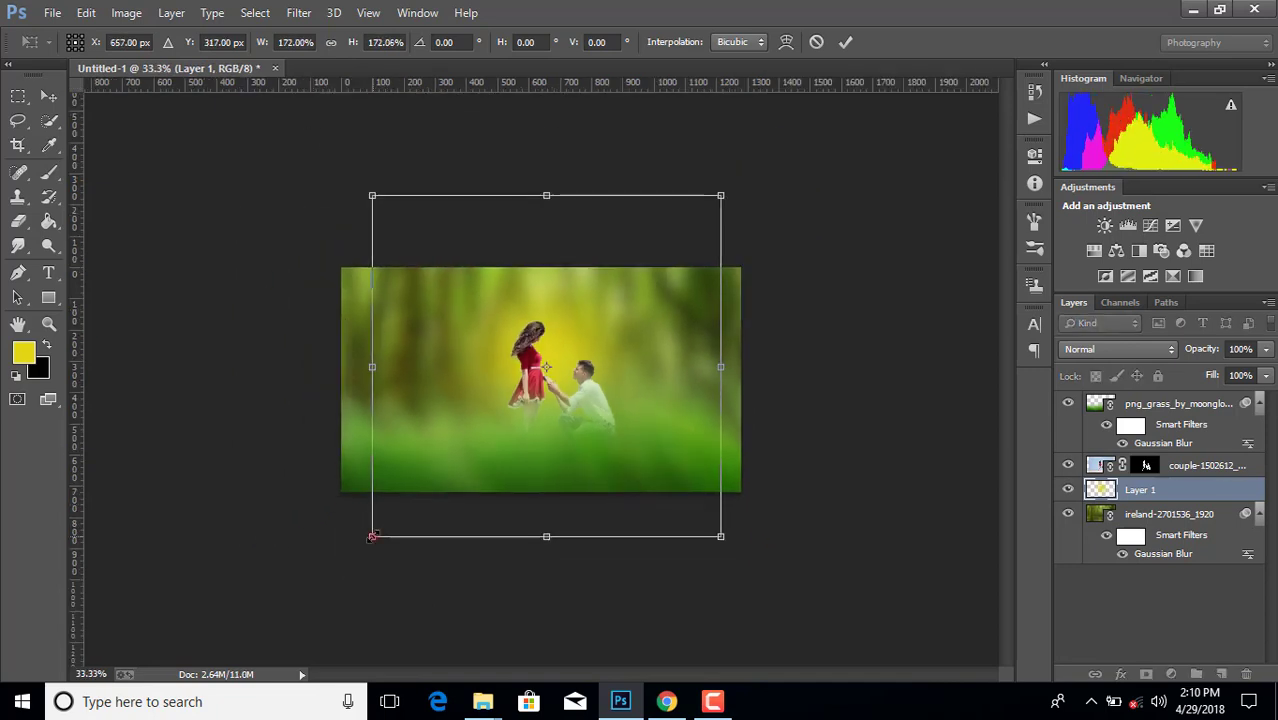
{"action": "left_click_drag", "start_coordinate": [372, 536], "coordinate": [325, 582]}
{"action": "left_click_drag", "start_coordinate": [717, 193], "coordinate": [771, 175]}
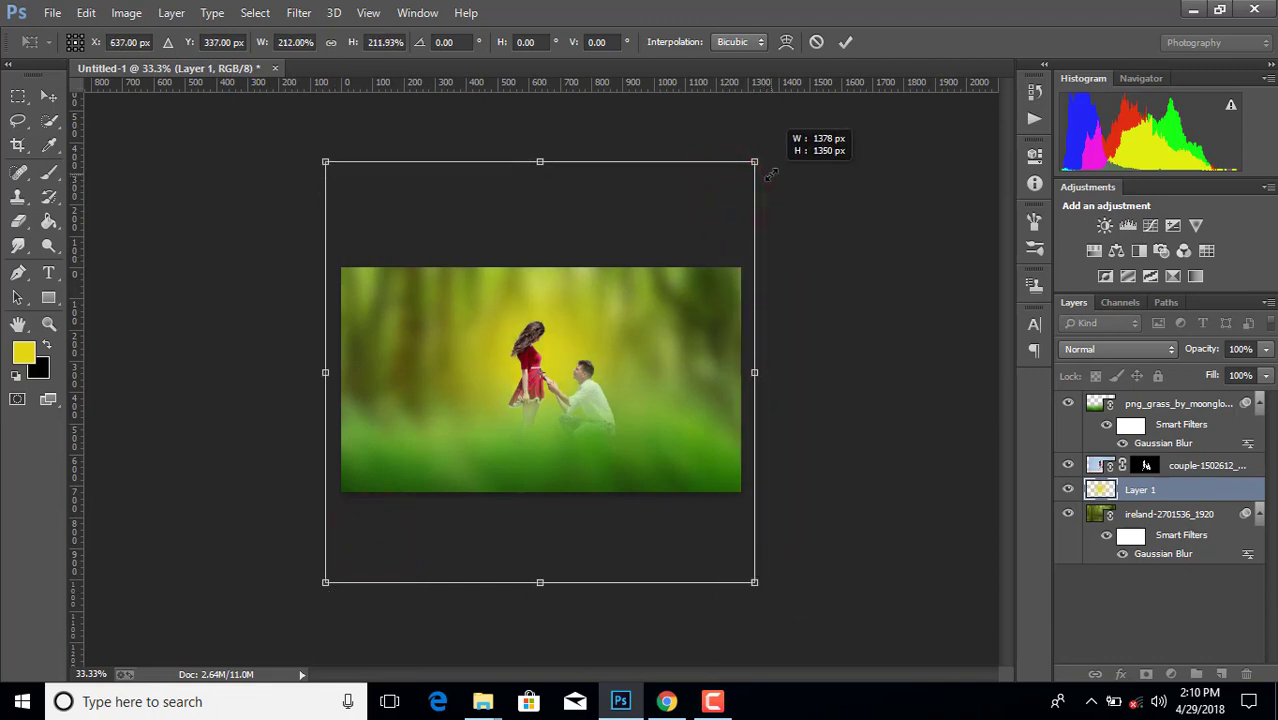
{"action": "mouse_move", "coordinate": [570, 357]}
{"action": "left_mouse_down"}
{"action": "mouse_move", "coordinate": [586, 352]}
{"action": "mouse_move", "coordinate": [572, 352]}
{"action": "left_mouse_up"}
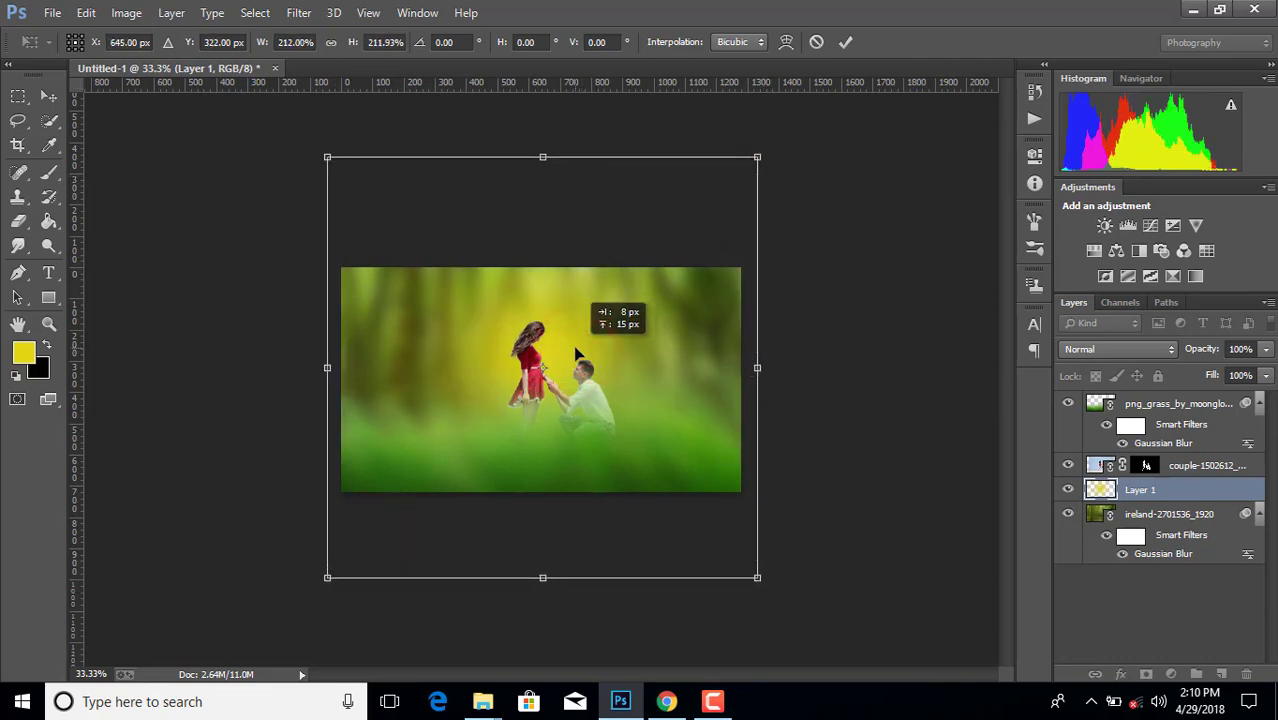
- Commit the glow resize, set Layer 1 to Hard Light, and move the glow behind the couple
{"action": "left_click", "coordinate": [848, 44]}
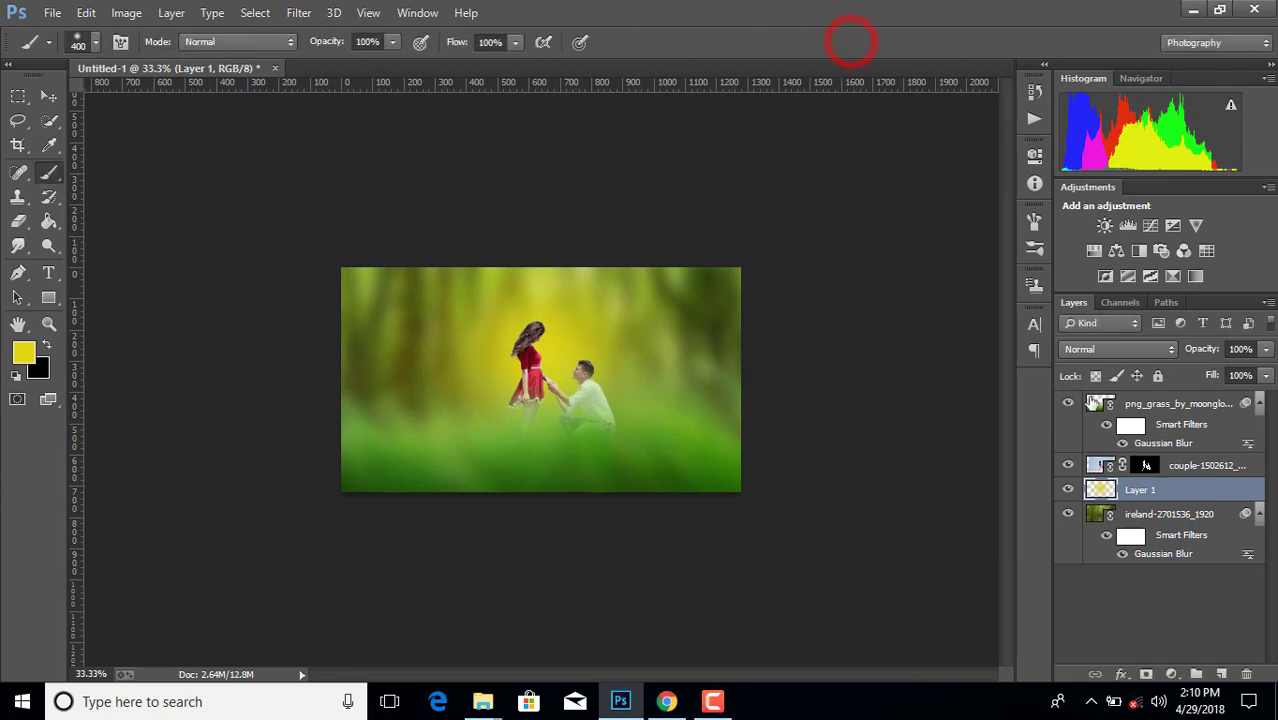
{"action": "left_click", "coordinate": [1125, 349]}
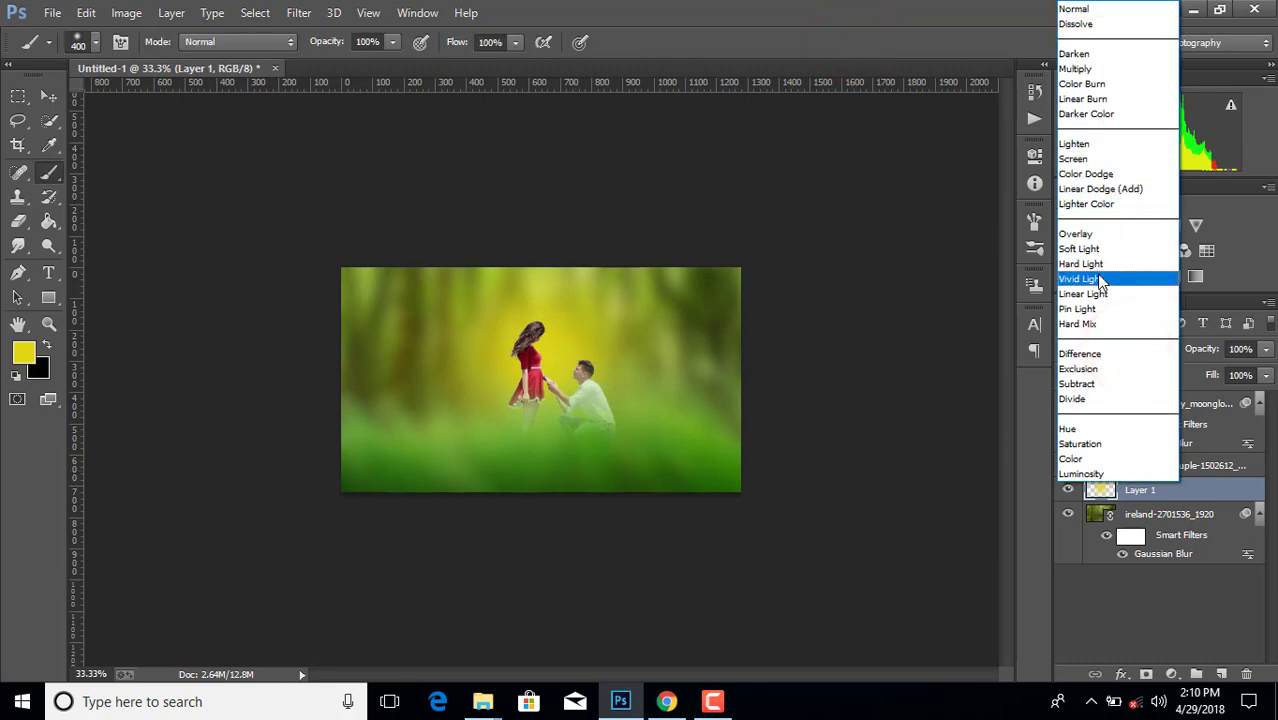
{"action": "left_click", "coordinate": [1098, 264]}
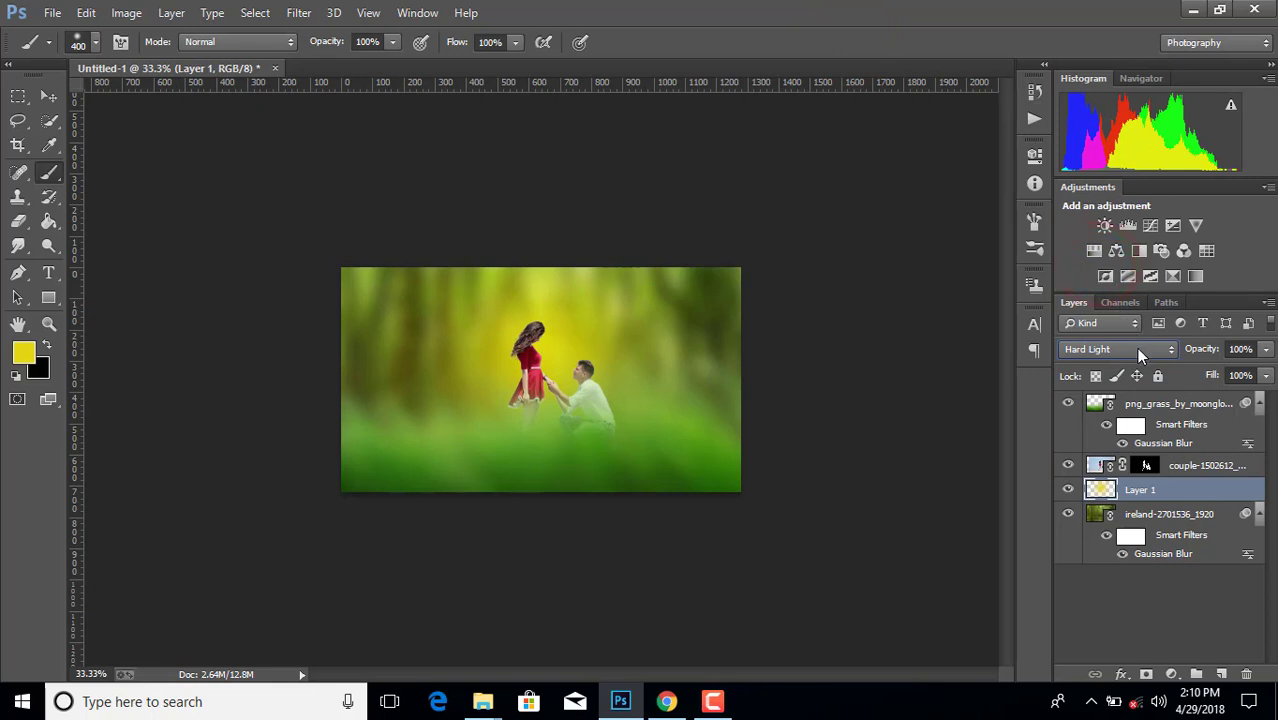
{"action": "key", "text": "ctrl+plus"}
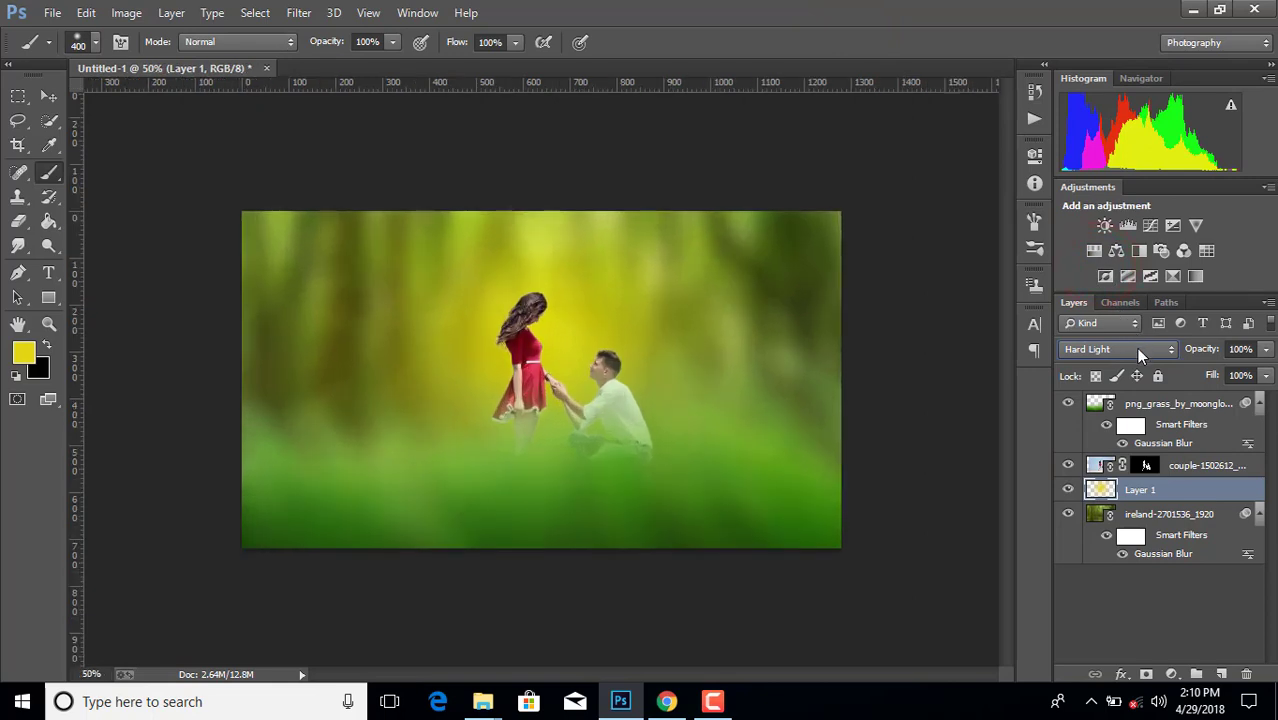
{"action": "left_click", "coordinate": [47, 97]}
{"action": "left_click_drag", "start_coordinate": [565, 305], "coordinate": [557, 323]}
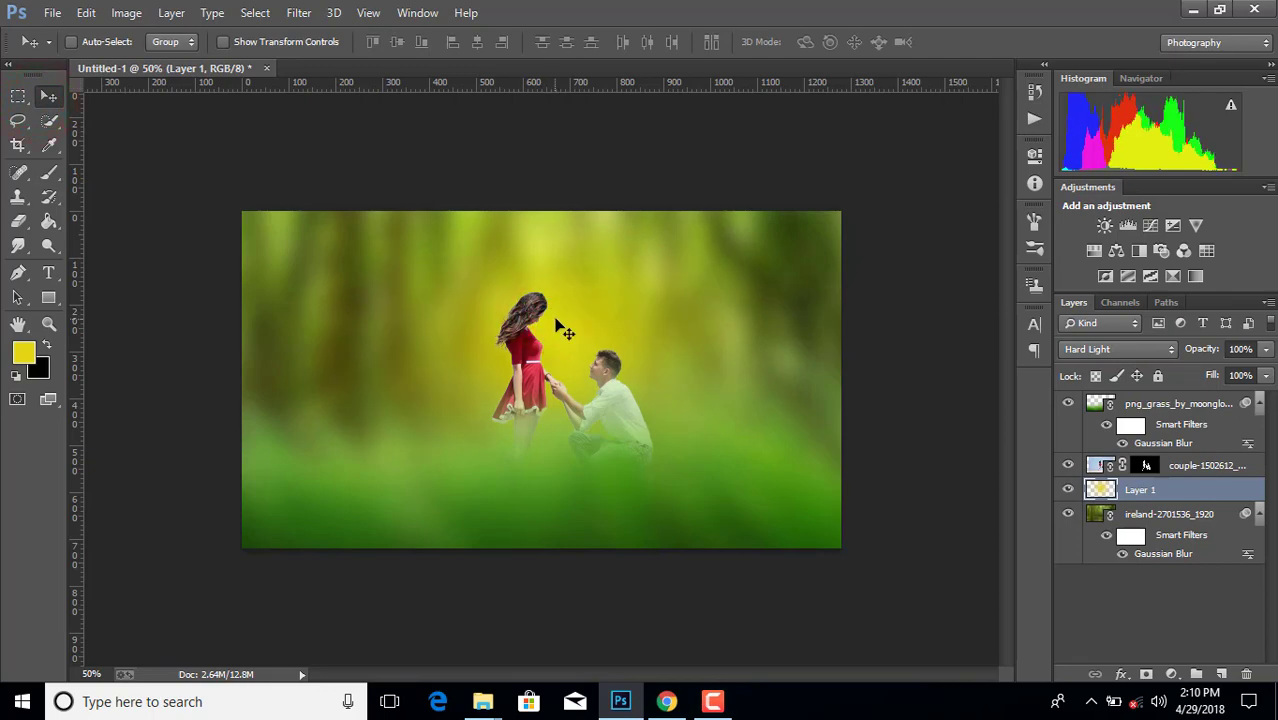
- Merge the yellow glow down into the forest and lower the grass about 20 px
{"action": "right_click", "coordinate": [1226, 515]}
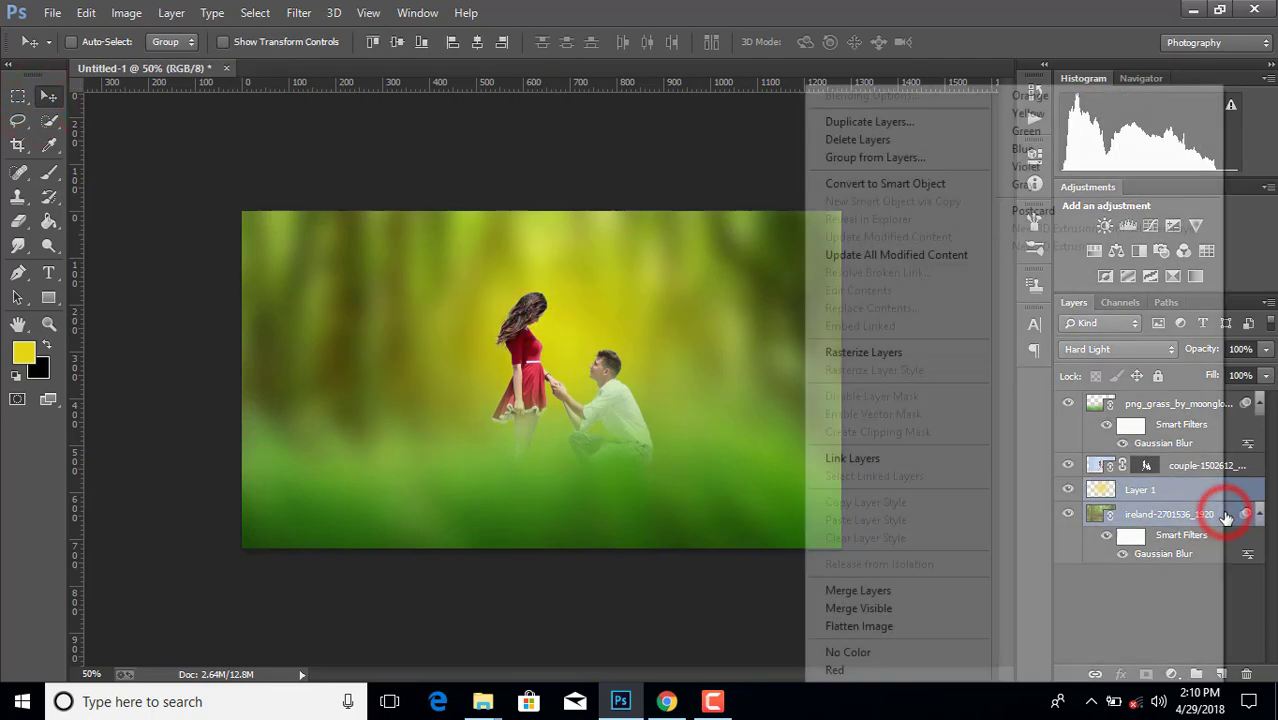
{"action": "left_click", "coordinate": [888, 589]}
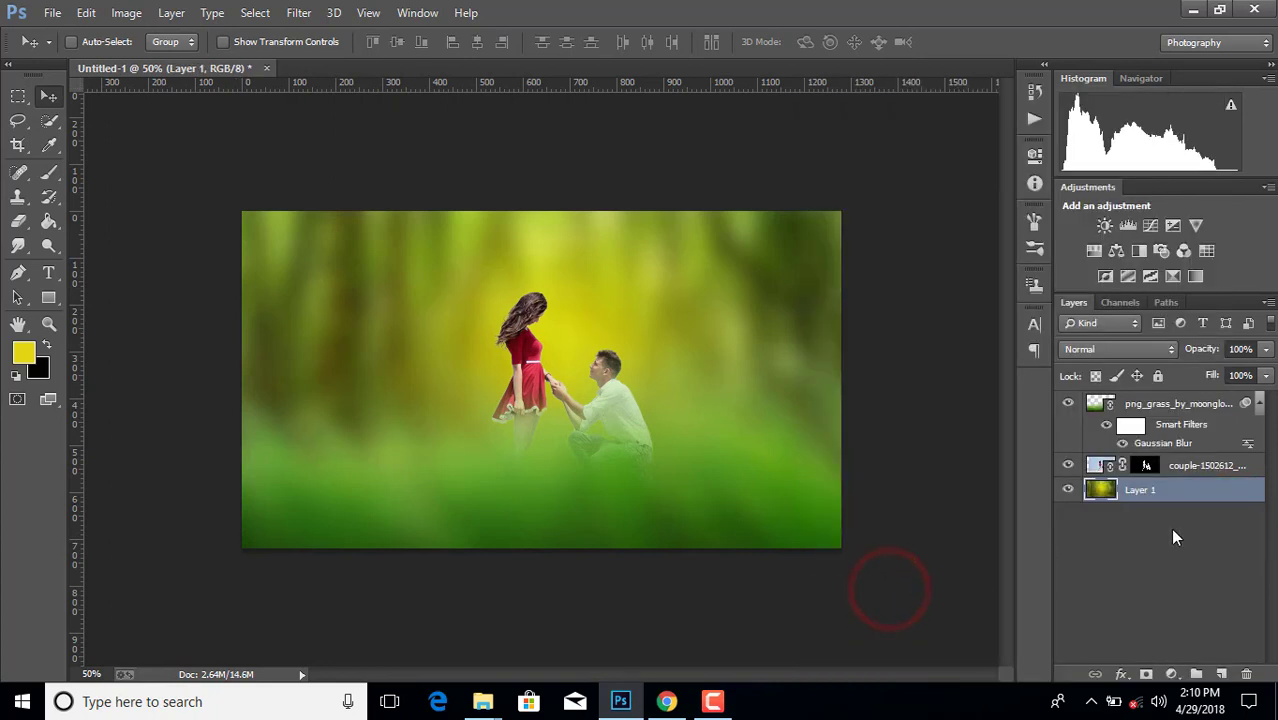
{"action": "left_click", "coordinate": [1185, 408]}
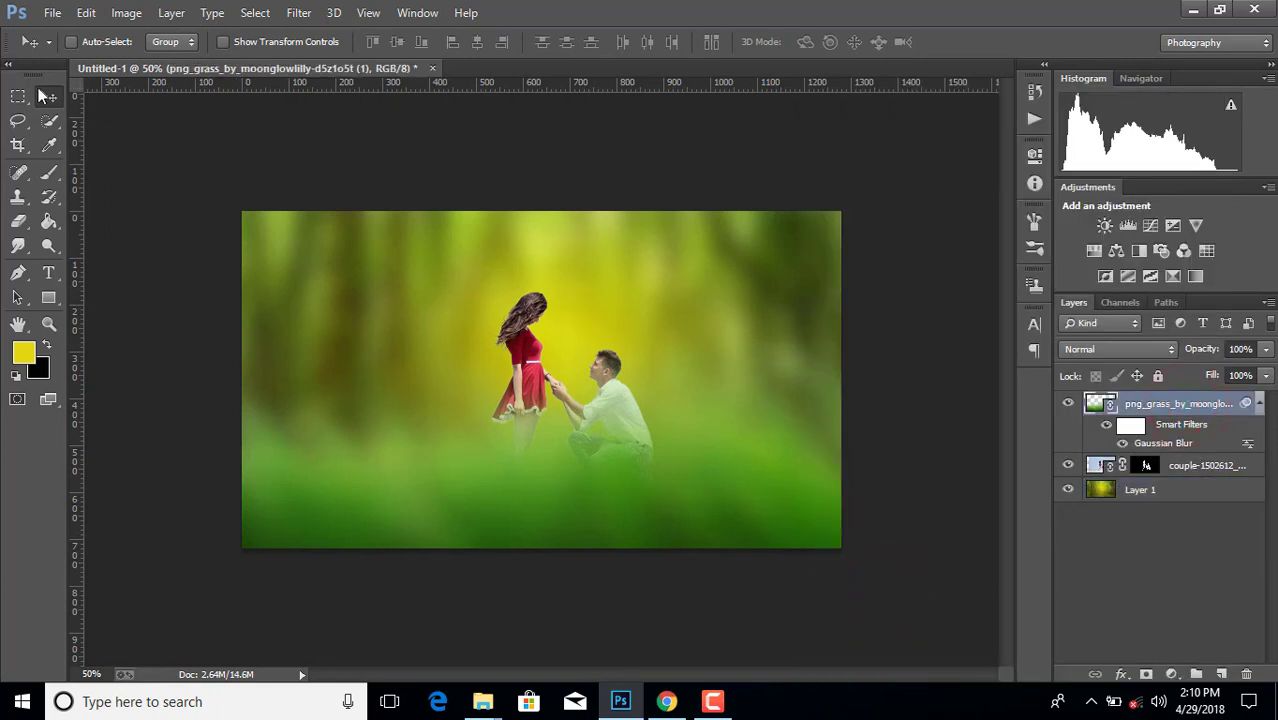
{"action": "left_click_drag", "start_coordinate": [572, 520], "coordinate": [573, 532]}
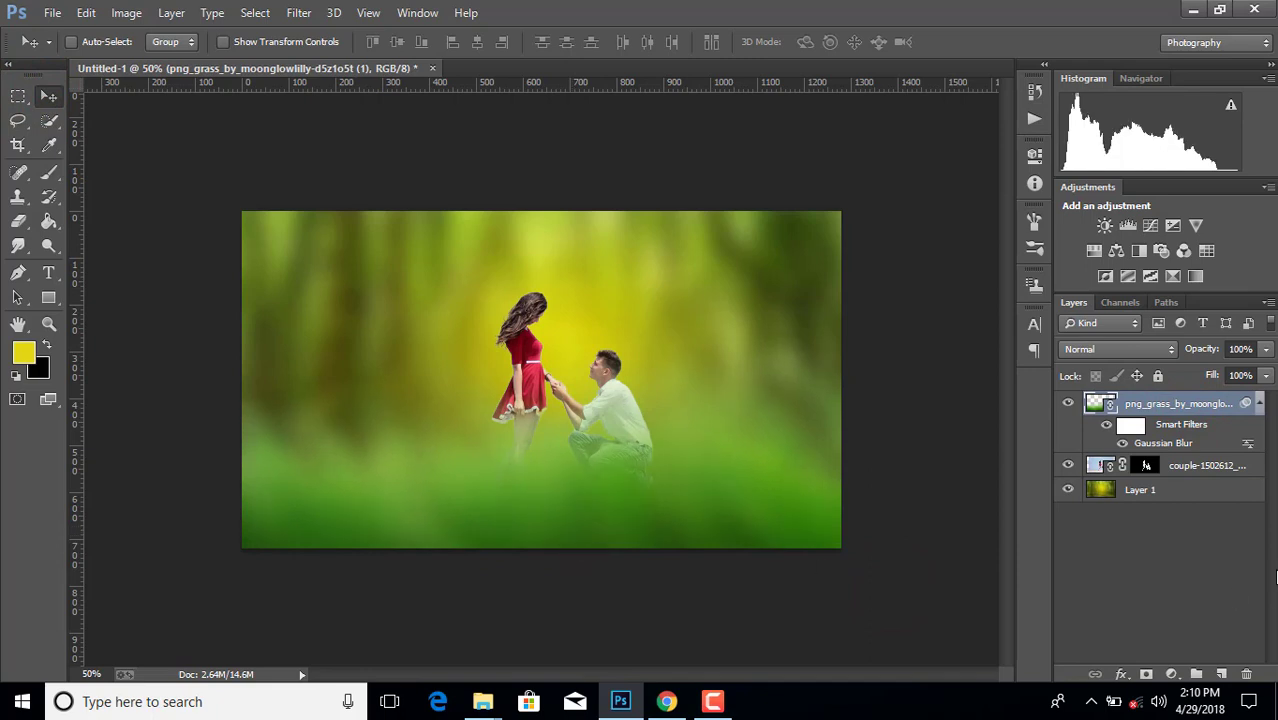
- Merge all visible layers into a single Layer 1
{"action": "left_click", "coordinate": [1182, 490]}
{"action": "right_click", "coordinate": [1182, 490]}
{"action": "left_click", "coordinate": [866, 558]}
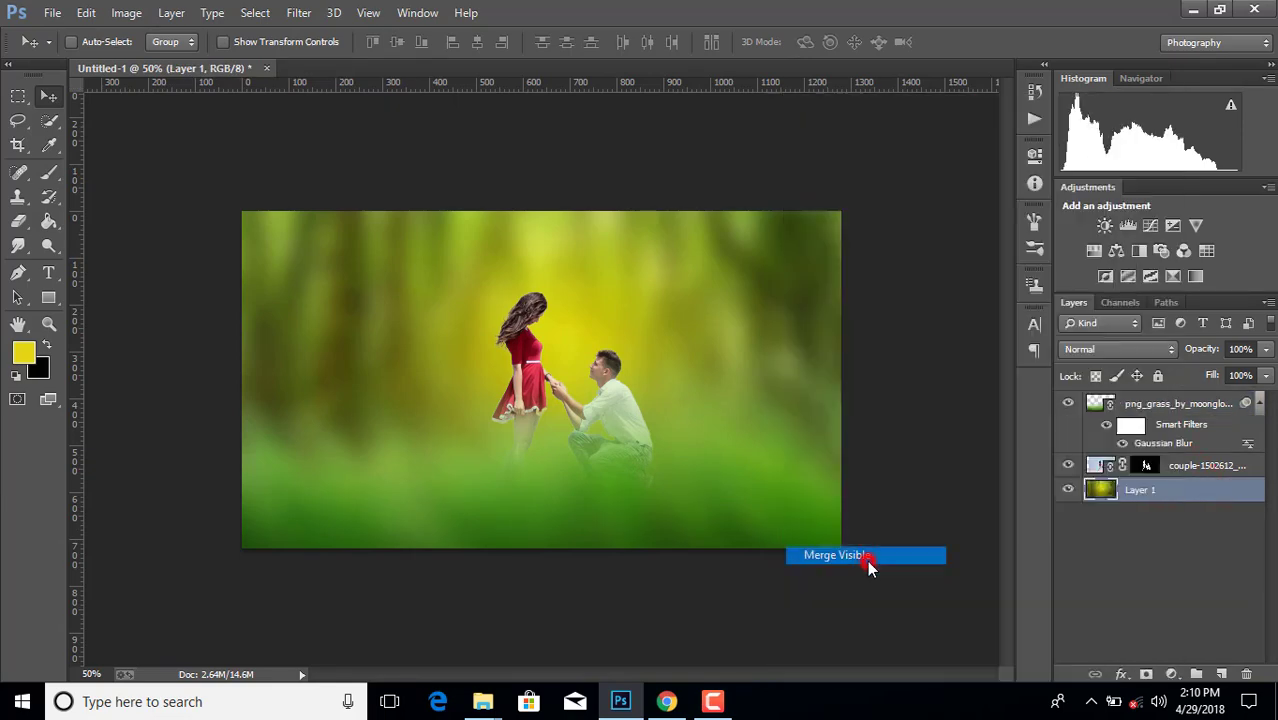
- Place the birds_png_by_lg_design-d4xeoax doves image as a linked layer
{"action": "left_click", "coordinate": [85, 12]}
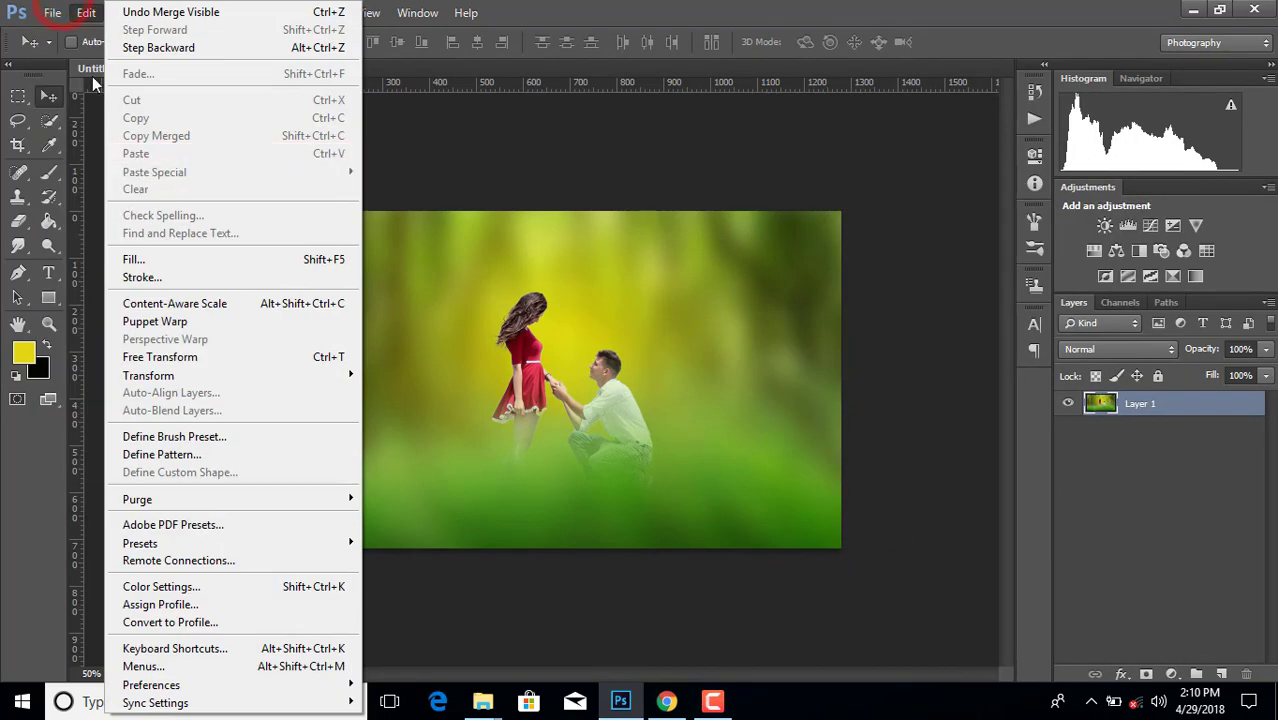
{"action": "left_click", "coordinate": [90, 294]}
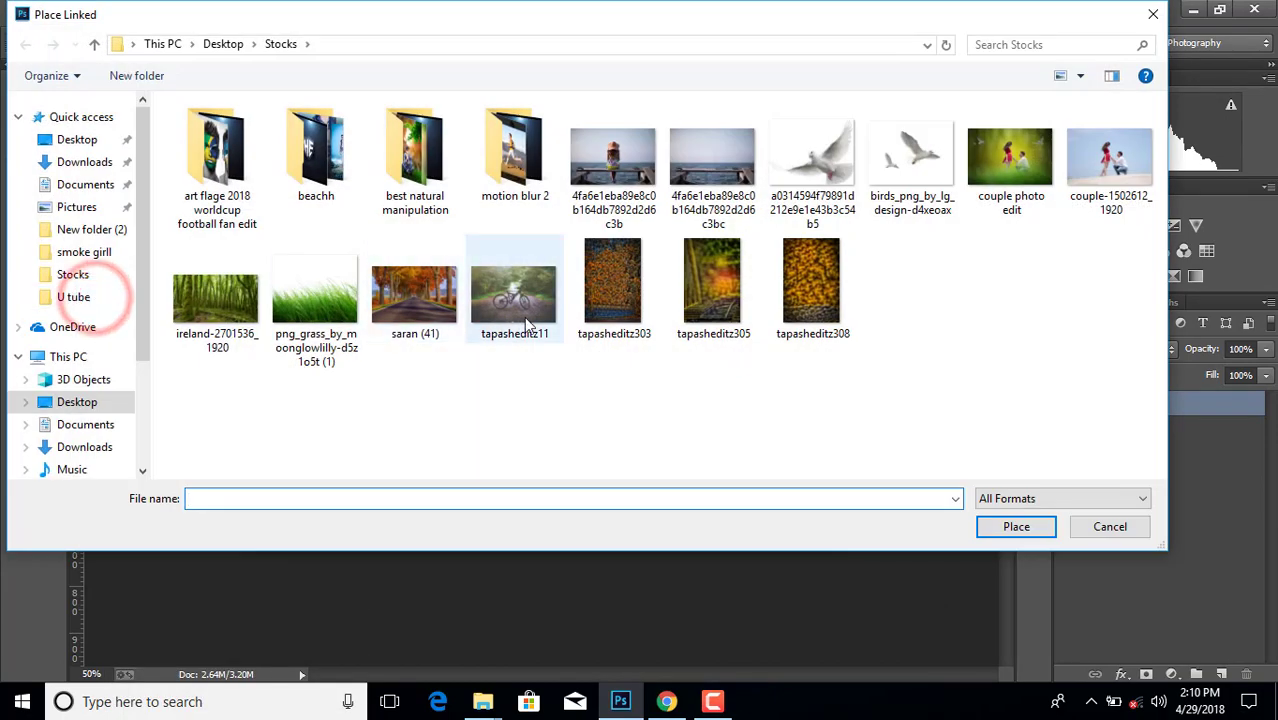
{"action": "double_click", "coordinate": [885, 162]}
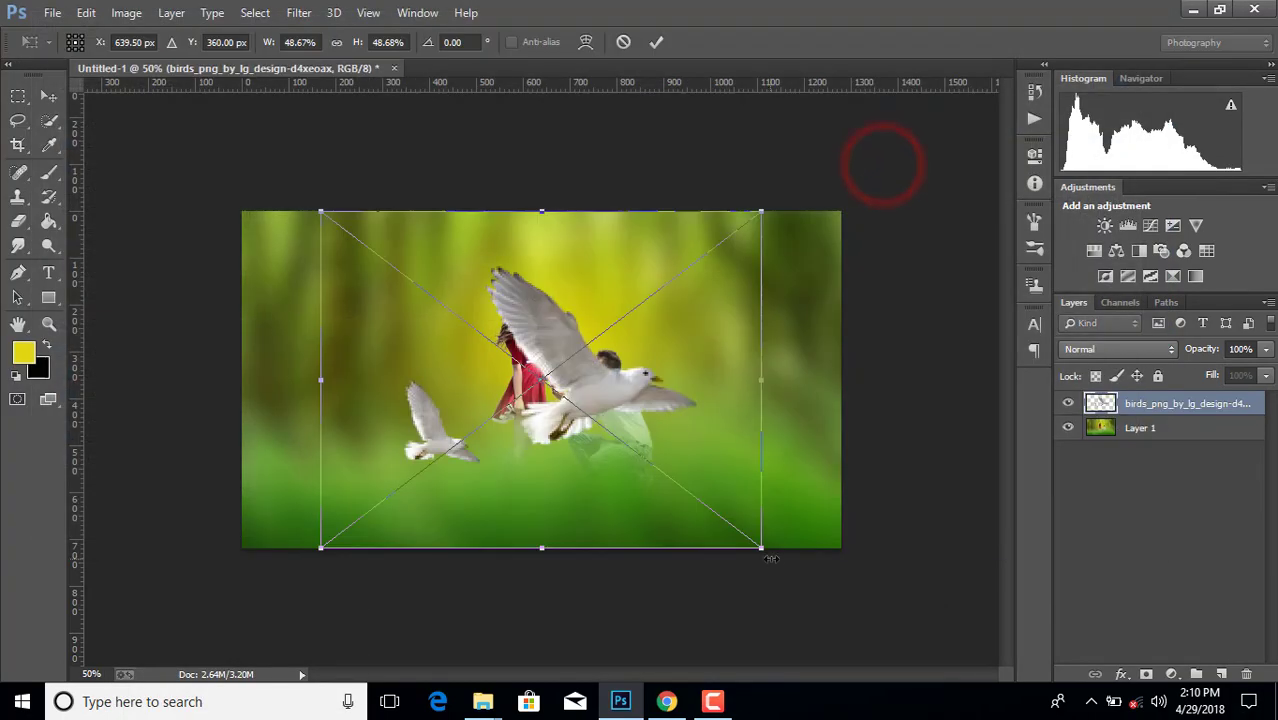
- Scale the two doves to about 12.6% in the upper-left sky, then reselect Layer 1
{"action": "left_click_drag", "start_coordinate": [763, 549], "coordinate": [668, 488]}
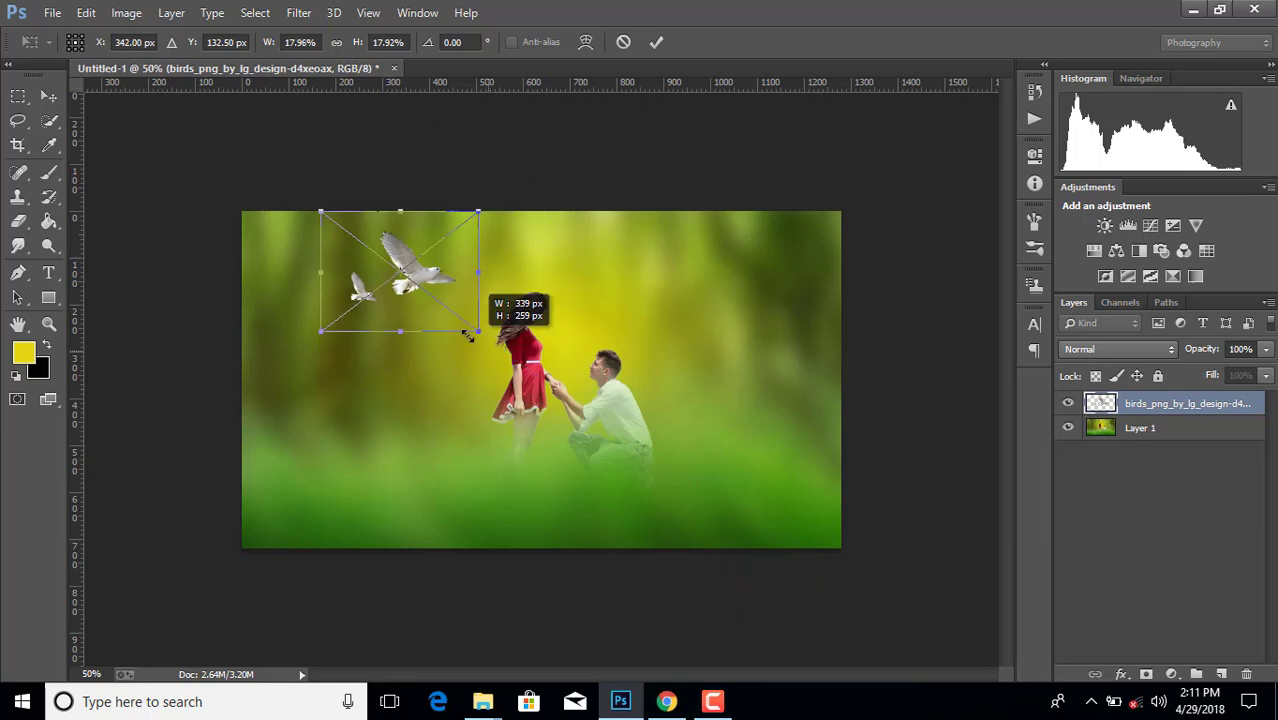
{"action": "left_click_drag", "start_coordinate": [547, 408], "coordinate": [428, 318]}
{"action": "left_click_drag", "start_coordinate": [398, 232], "coordinate": [351, 265]}
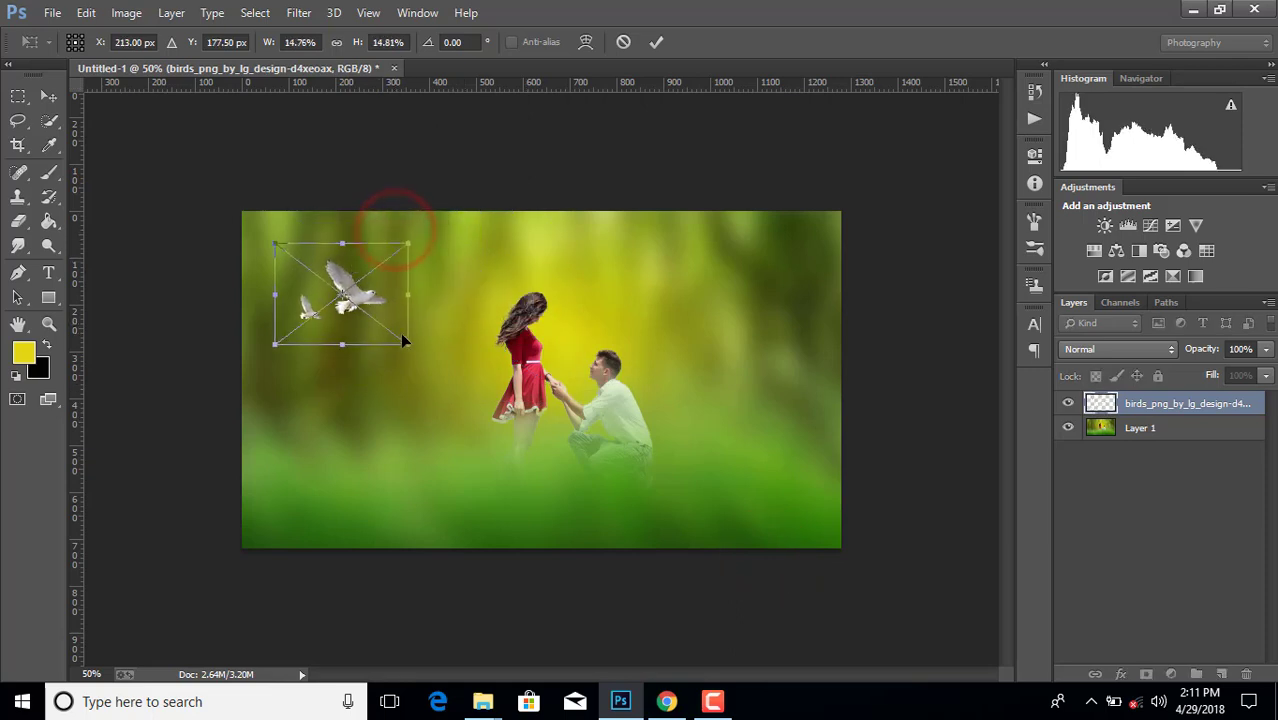
{"action": "left_click_drag", "start_coordinate": [407, 341], "coordinate": [389, 328]}
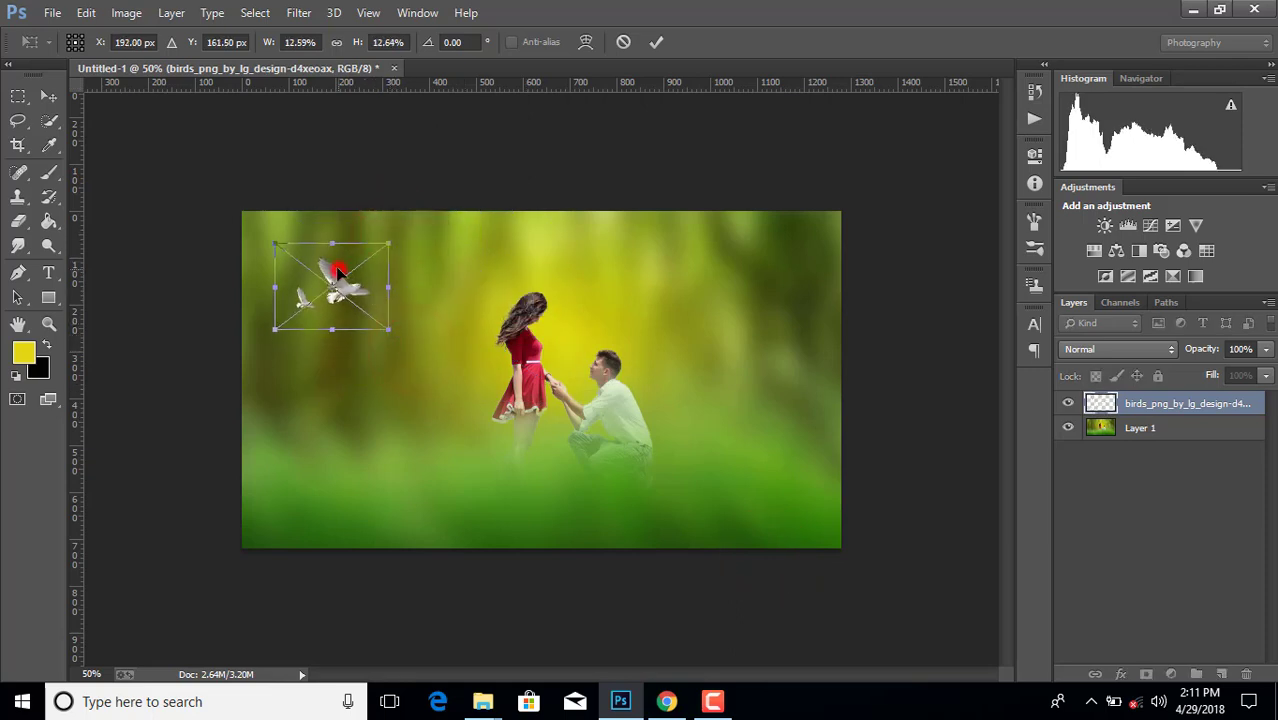
{"action": "left_click_drag", "start_coordinate": [339, 268], "coordinate": [337, 263]}
{"action": "left_click", "coordinate": [658, 42]}
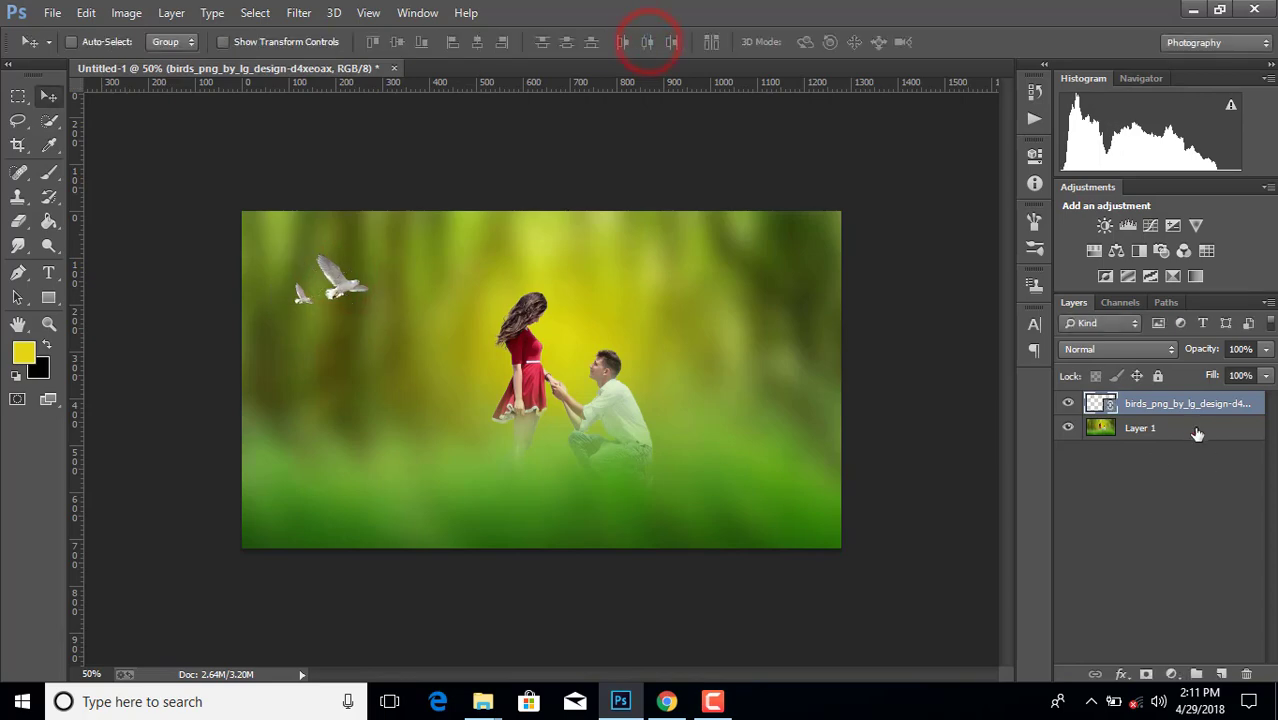
{"action": "left_click", "coordinate": [1197, 430]}
{"action": "left_click", "coordinate": [48, 12]}
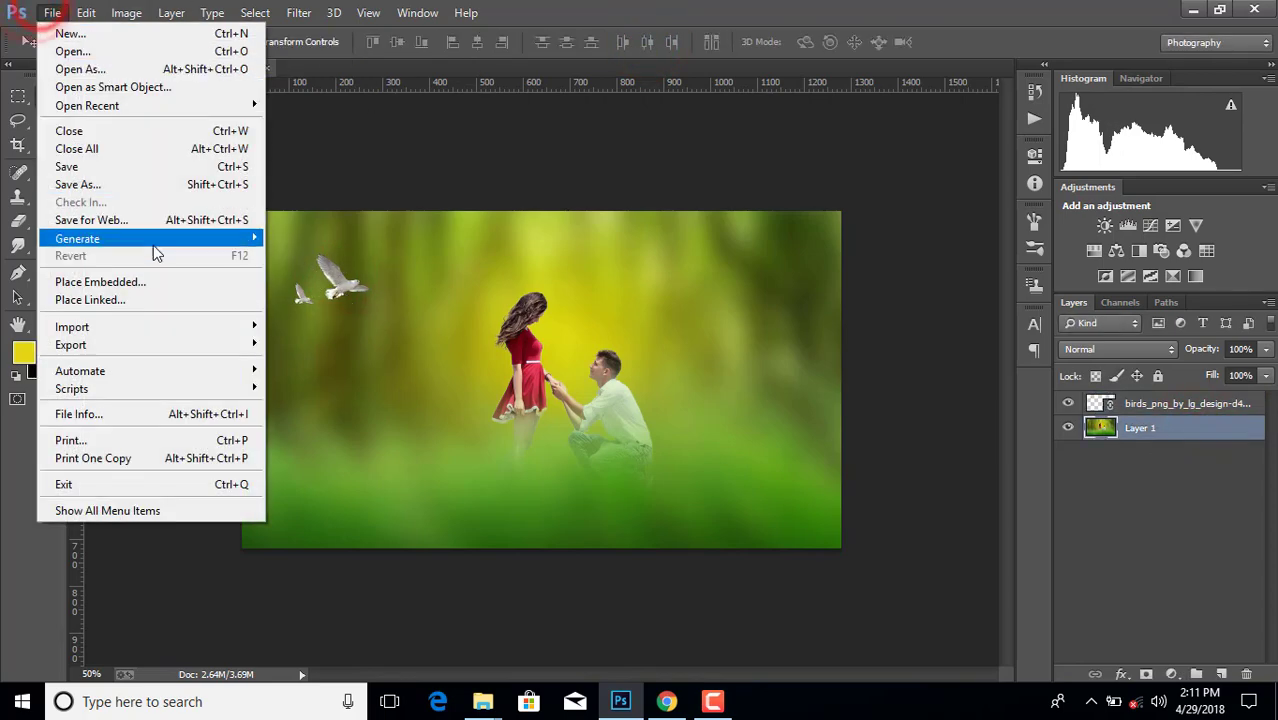
- Place the single dove image a0314594f79891d212e9e1e43b3c54b5 at about 8% in the upper-right sky
{"action": "left_click", "coordinate": [168, 300]}
{"action": "double_click", "coordinate": [827, 170]}
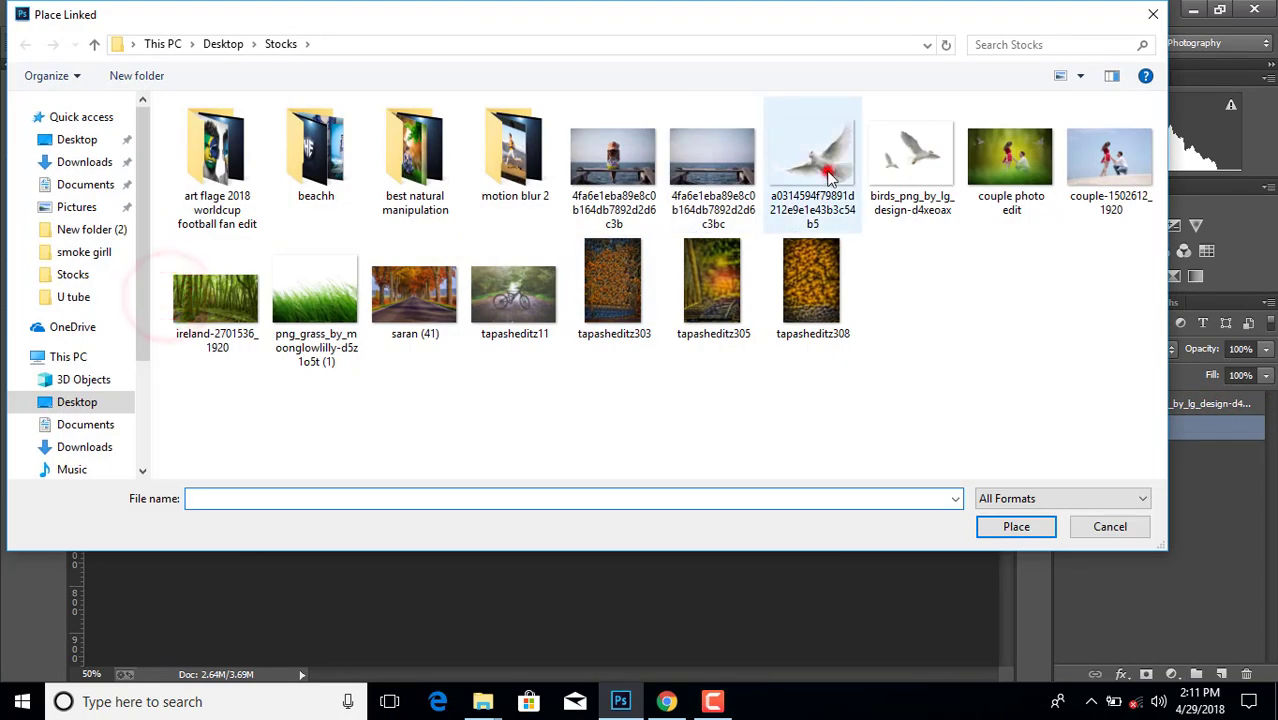
{"action": "left_click_drag", "start_coordinate": [325, 547], "coordinate": [633, 303]}
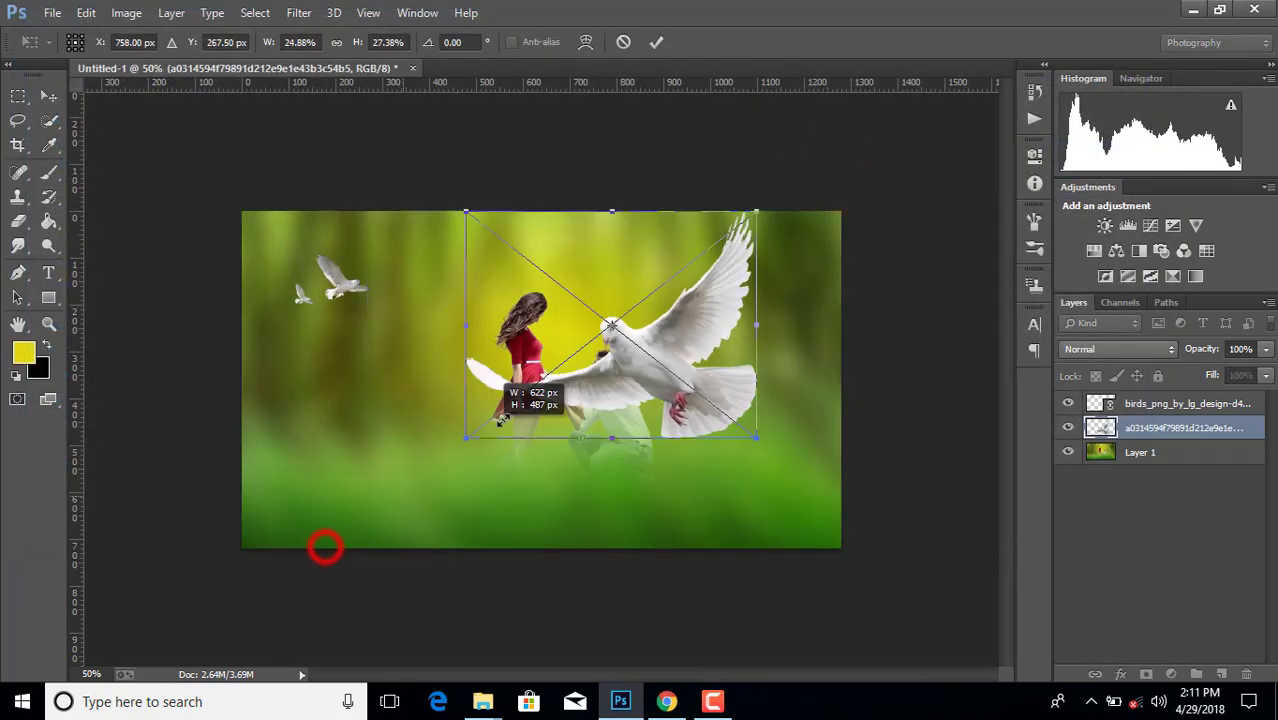
{"action": "left_click_drag", "start_coordinate": [731, 257], "coordinate": [742, 294]}
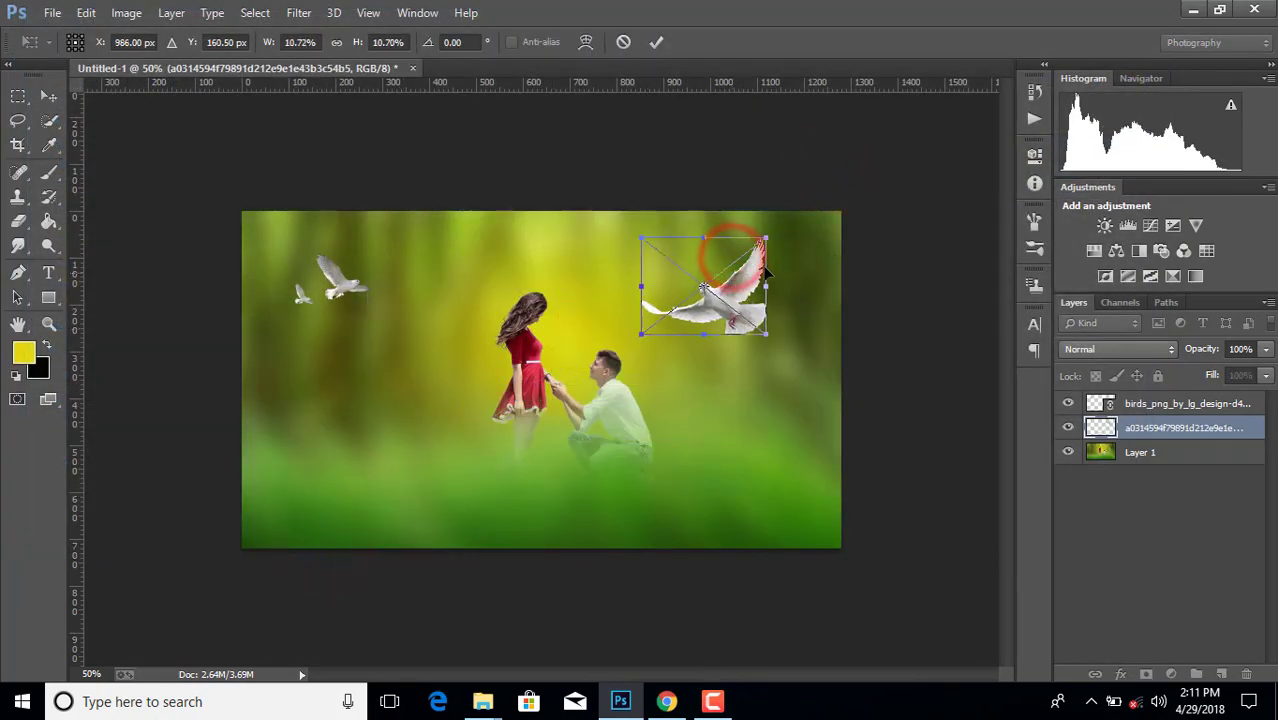
{"action": "left_click_drag", "start_coordinate": [766, 240], "coordinate": [771, 225]}
{"action": "left_click_drag", "start_coordinate": [641, 333], "coordinate": [679, 300]}
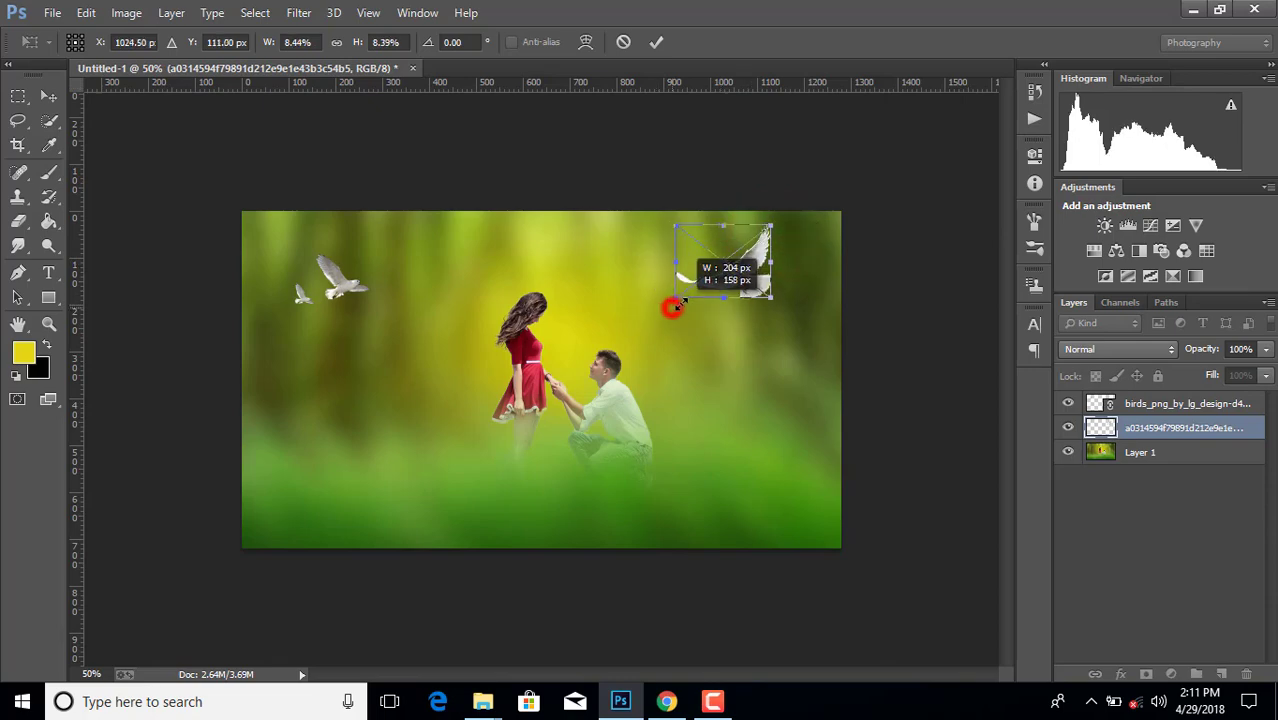
{"action": "left_click", "coordinate": [656, 42]}
- Merge the couple, grass, forest and all three doves into one Layer 1
{"action": "right_click", "coordinate": [1173, 454]}
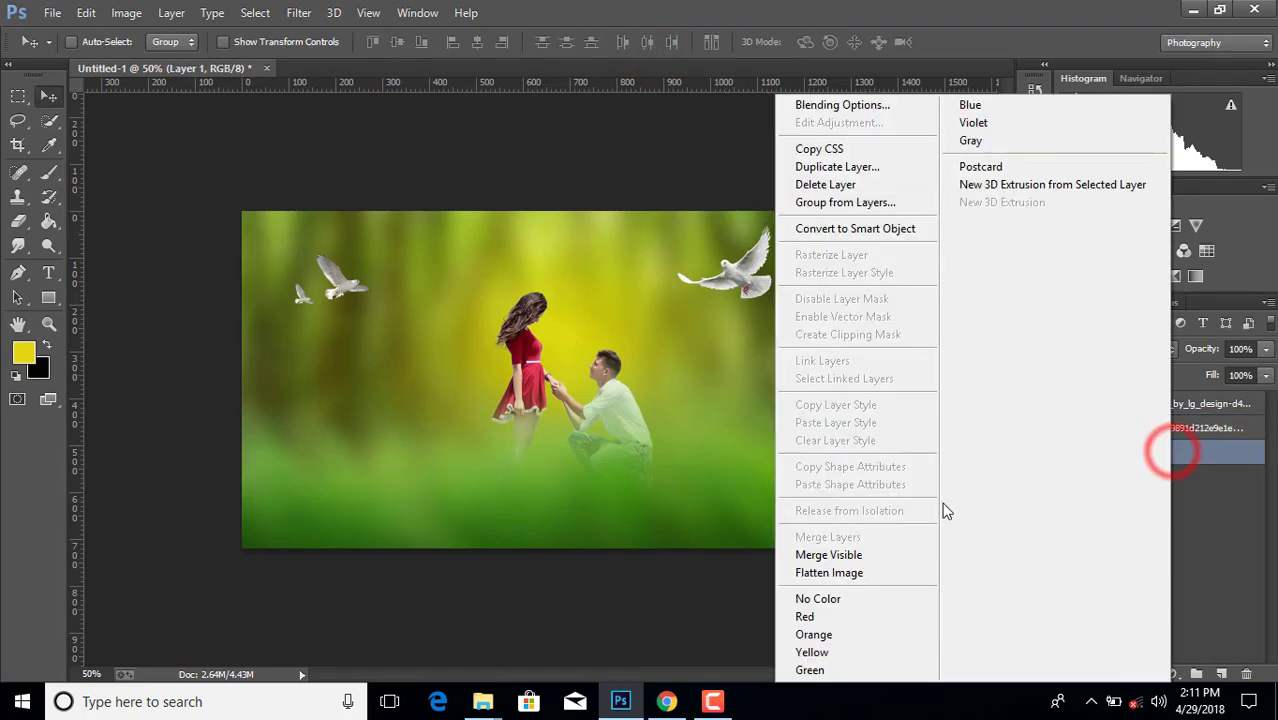
{"action": "left_click", "coordinate": [845, 550]}
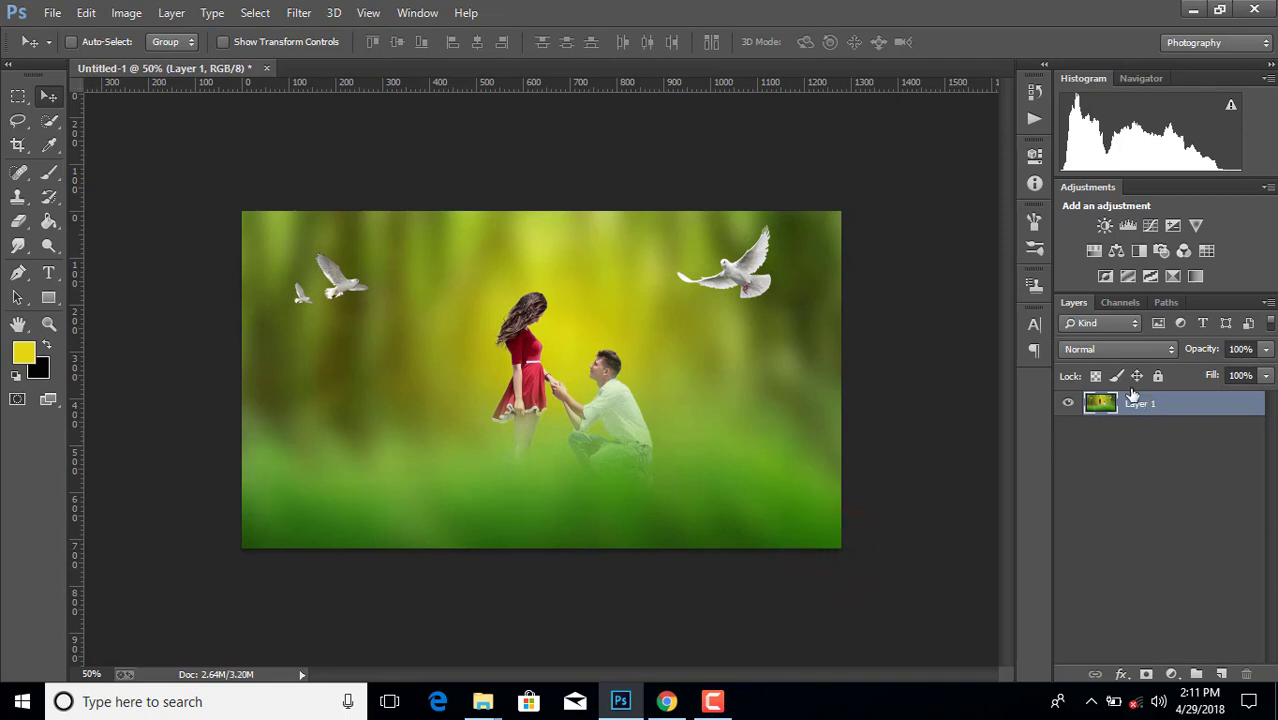
{"action": "left_click", "coordinate": [305, 12]}
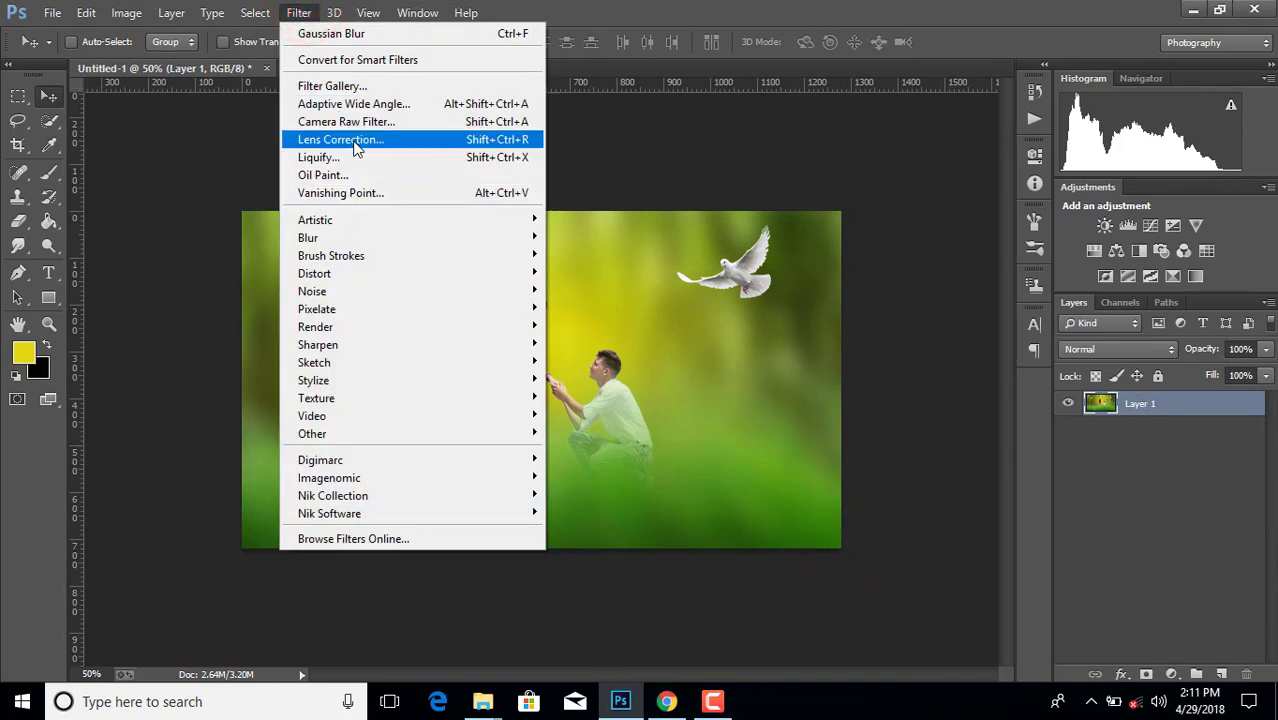
- Apply Lens Correction with vignette amount -83, midpoint +12 and red/cyan fringe about +38
{"action": "left_click", "coordinate": [404, 142]}
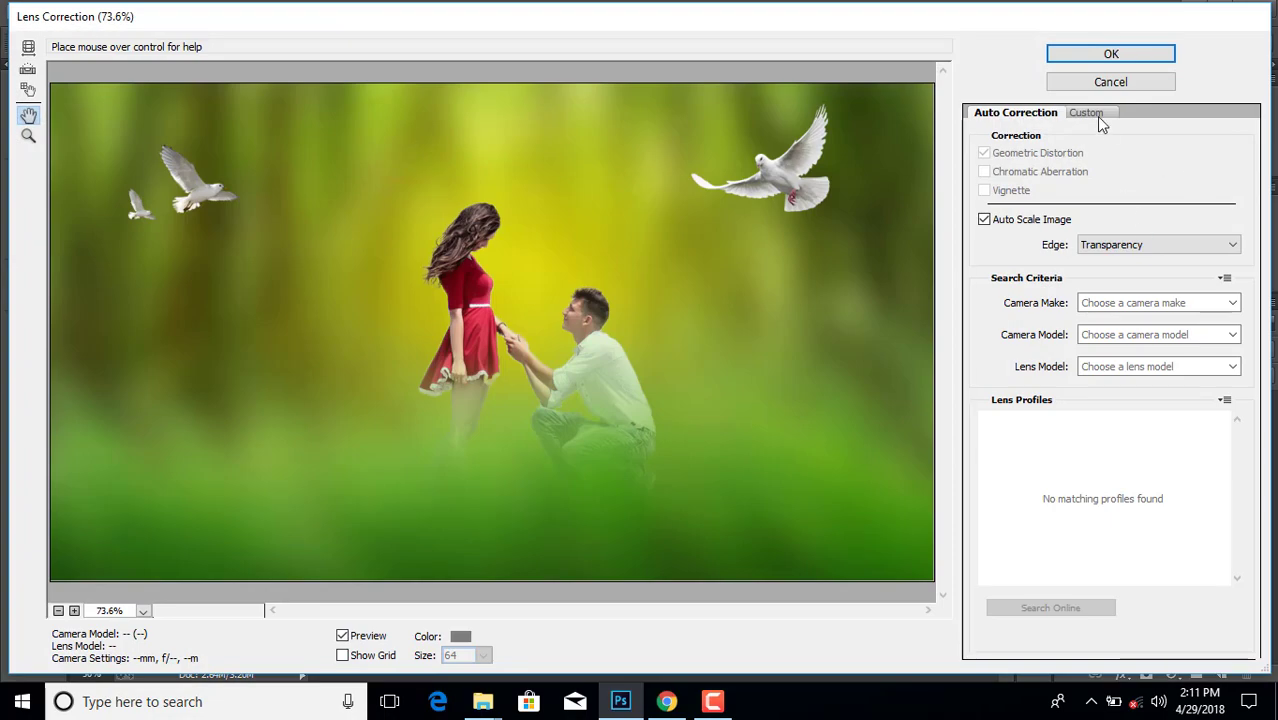
{"action": "left_click", "coordinate": [1088, 112]}
{"action": "left_click_drag", "start_coordinate": [1110, 396], "coordinate": [1020, 402]}
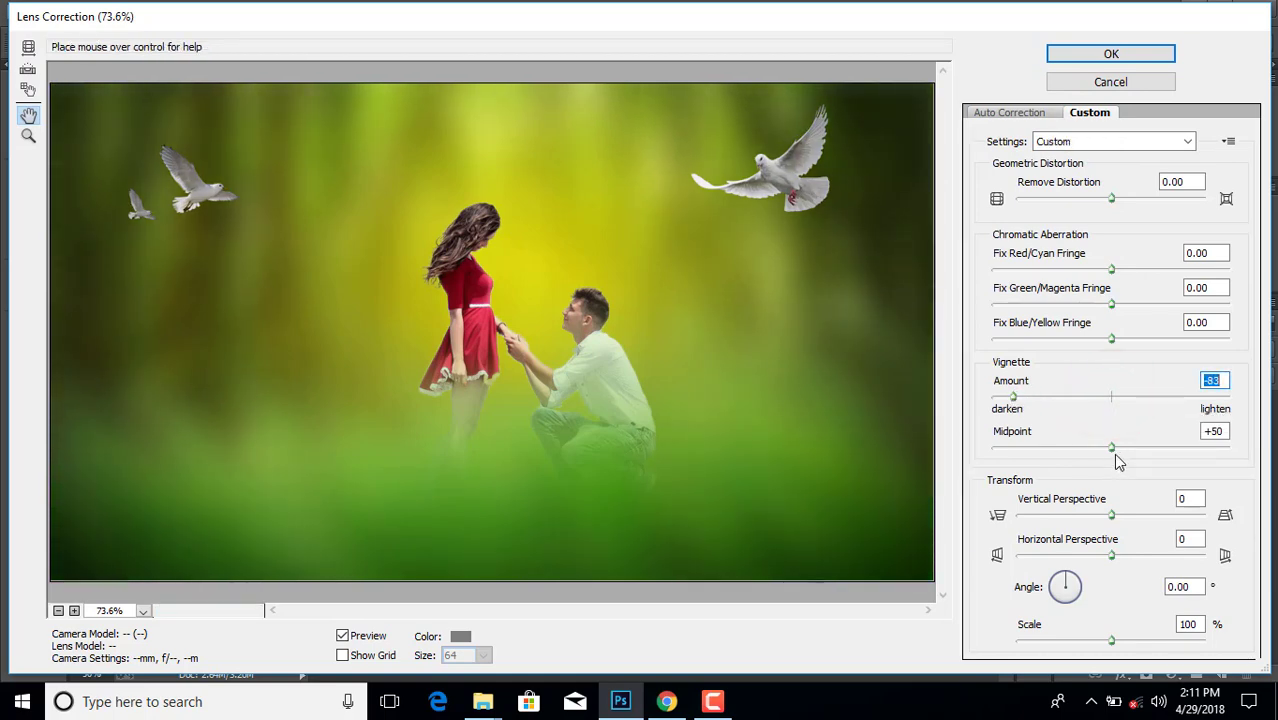
{"action": "left_click_drag", "start_coordinate": [1111, 448], "coordinate": [1040, 450]}
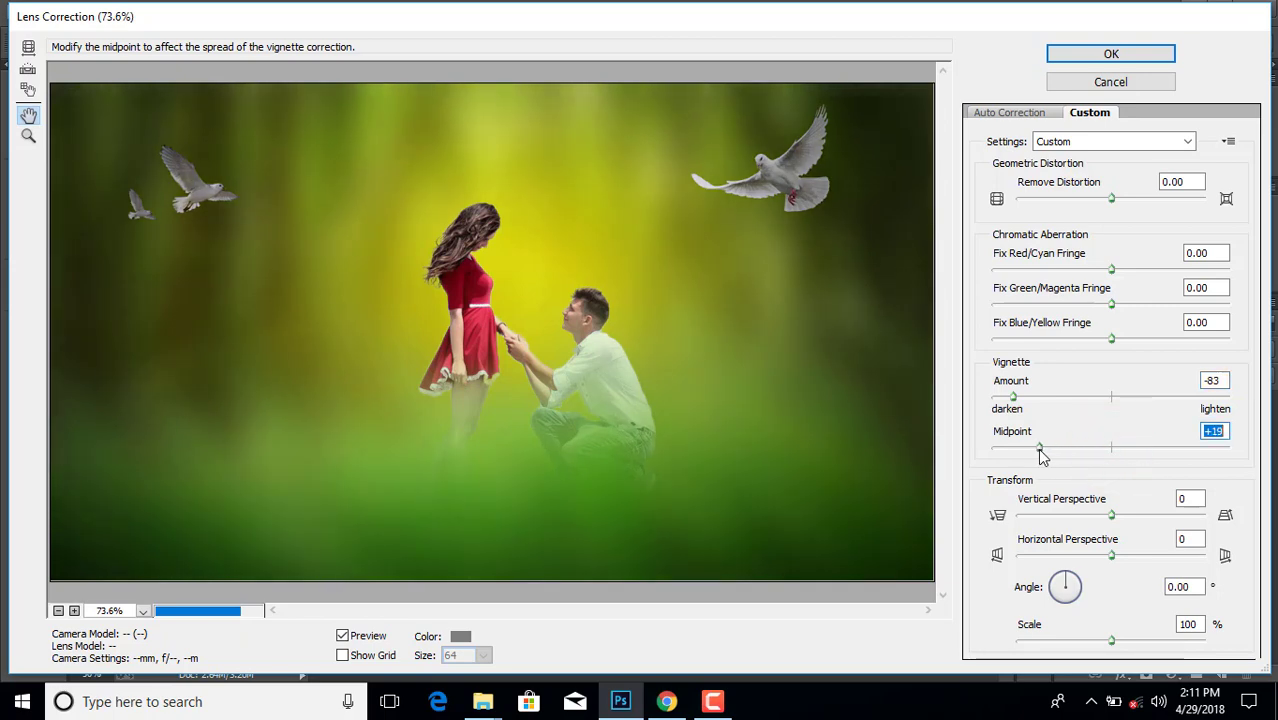
{"action": "left_click_drag", "start_coordinate": [1034, 455], "coordinate": [1031, 456]}
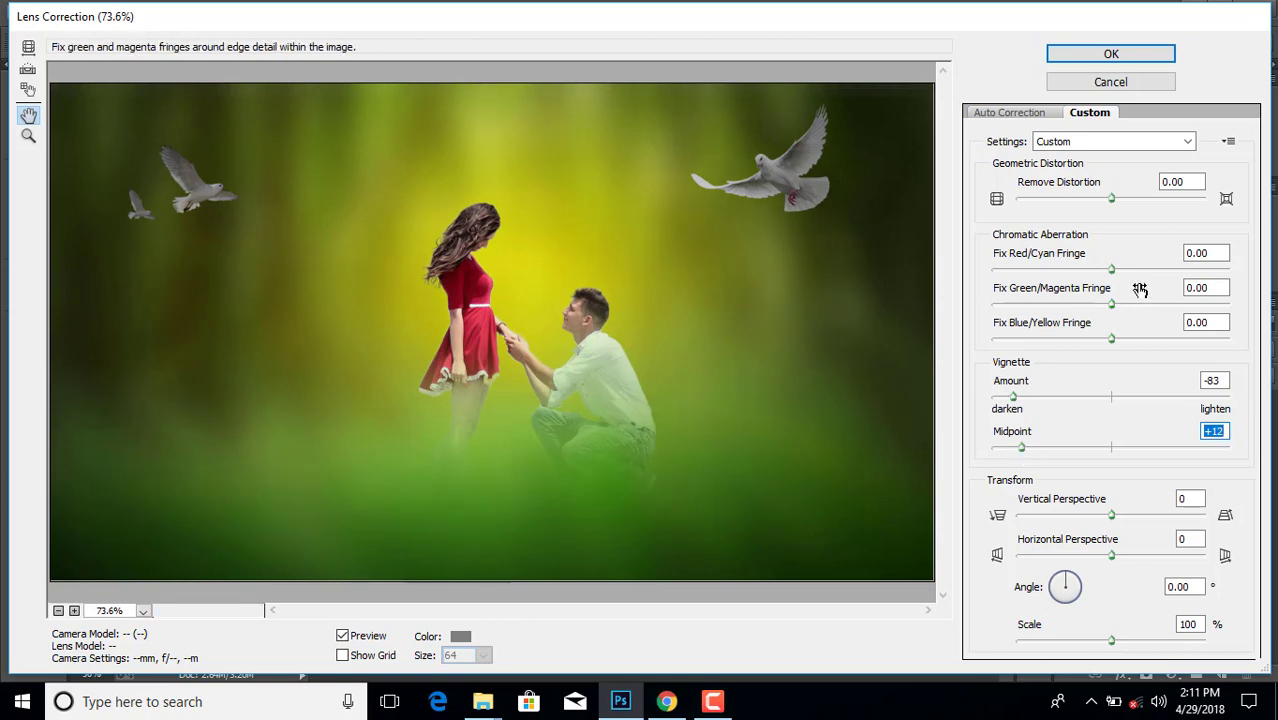
{"action": "mouse_move", "coordinate": [1111, 269]}
{"action": "left_mouse_down"}
{"action": "mouse_move", "coordinate": [1153, 272]}
{"action": "mouse_move", "coordinate": [1133, 283]}
{"action": "left_mouse_up"}
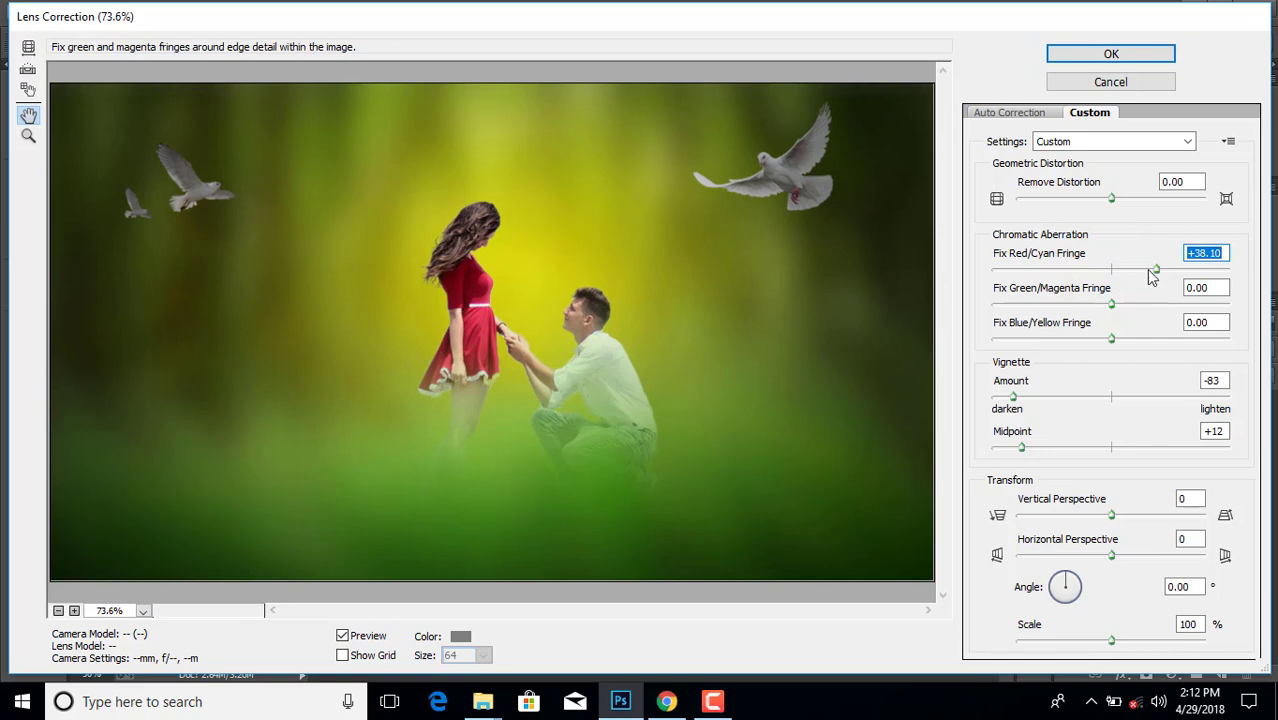
{"action": "left_click", "coordinate": [1111, 53]}
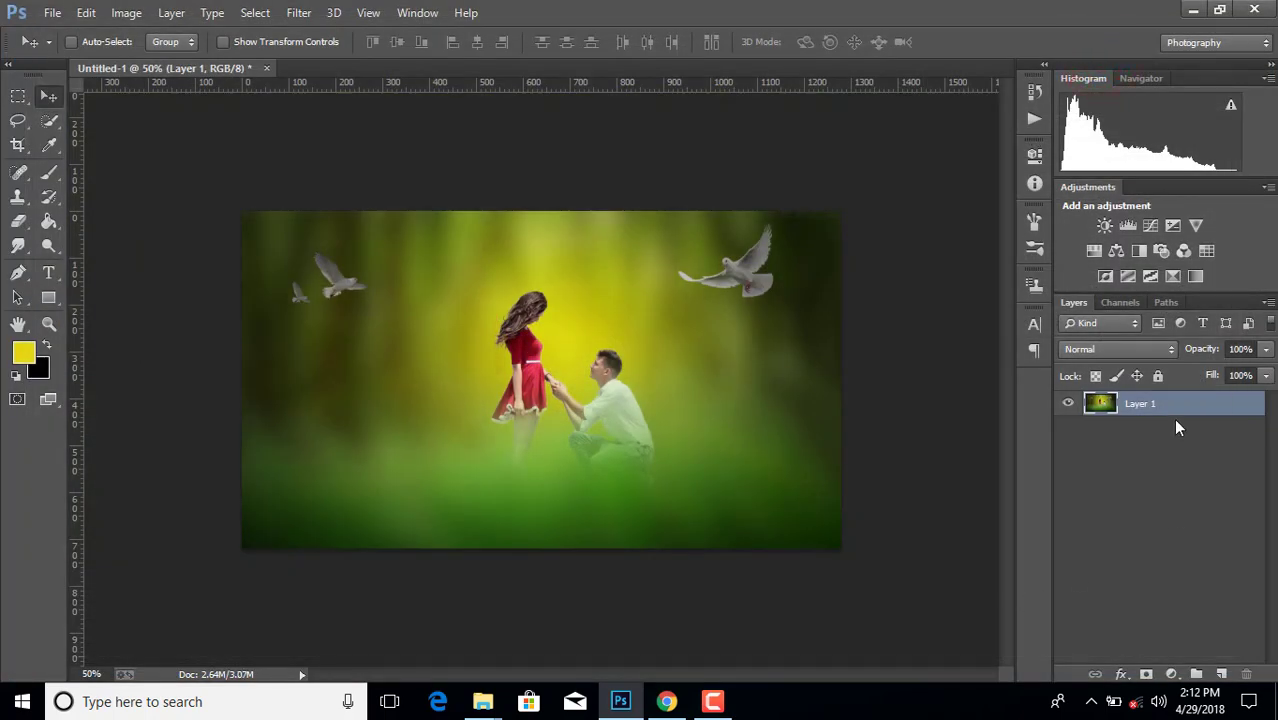
- Flatten the image and save a JPEG copy named 'couplee' in the Stocks folder
{"action": "right_click", "coordinate": [1178, 415]}
{"action": "left_click", "coordinate": [888, 573]}
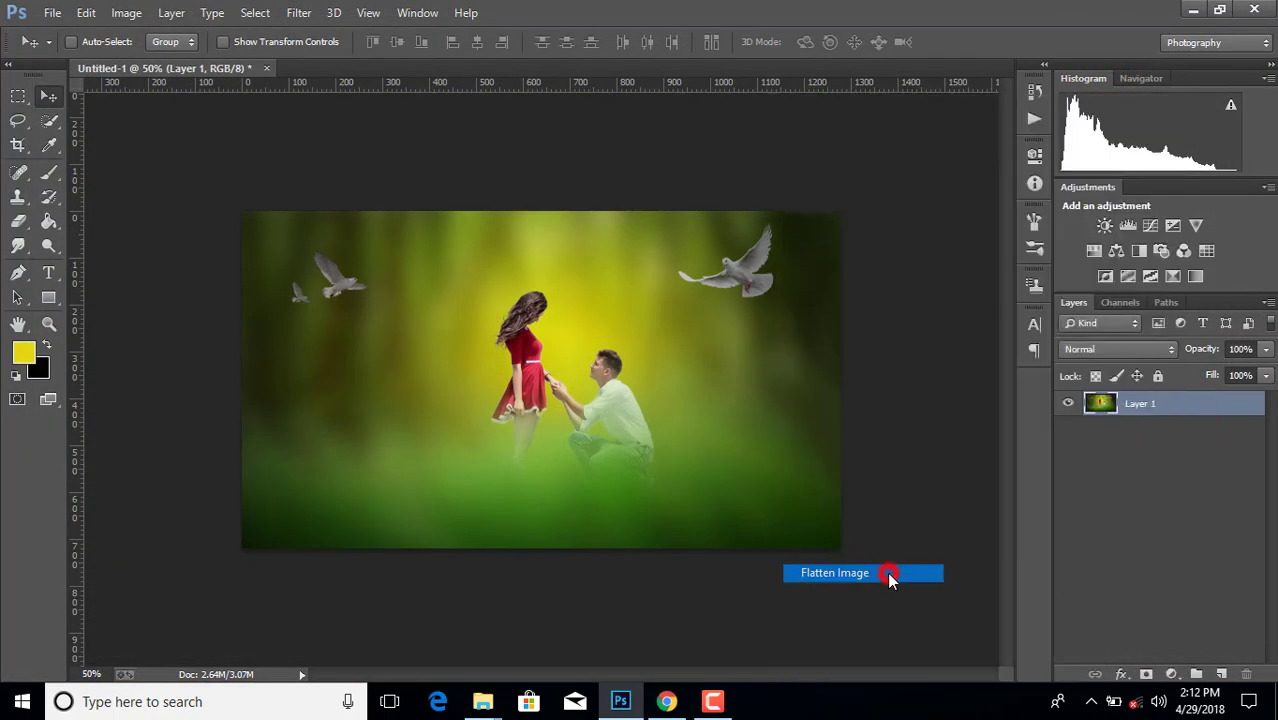
{"action": "left_click", "coordinate": [86, 12]}
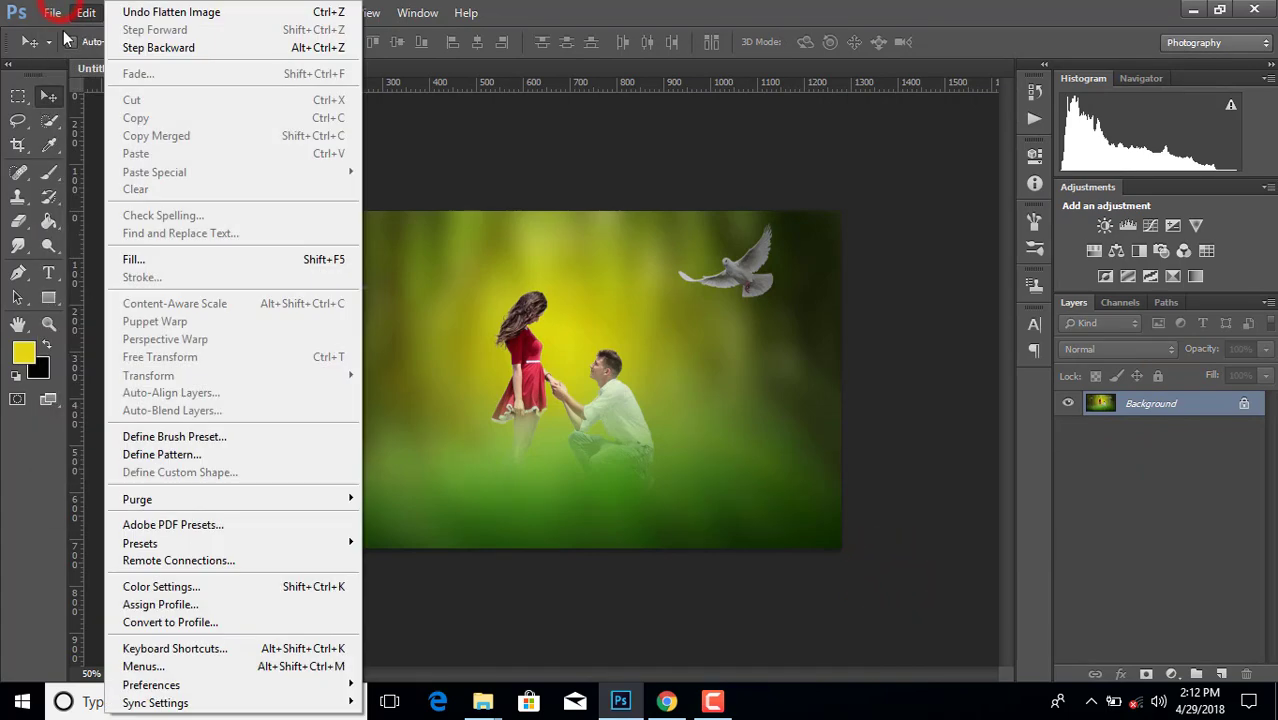
{"action": "left_click", "coordinate": [103, 187]}
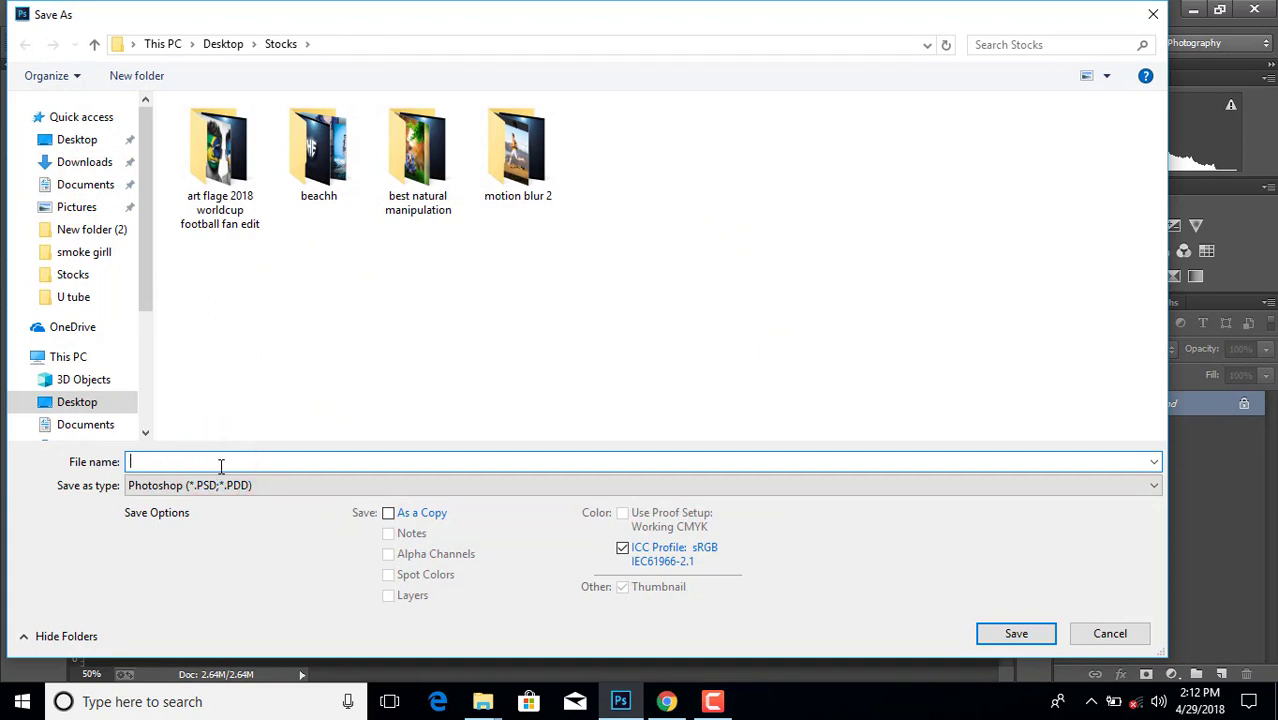
{"action": "type", "text": "co"}
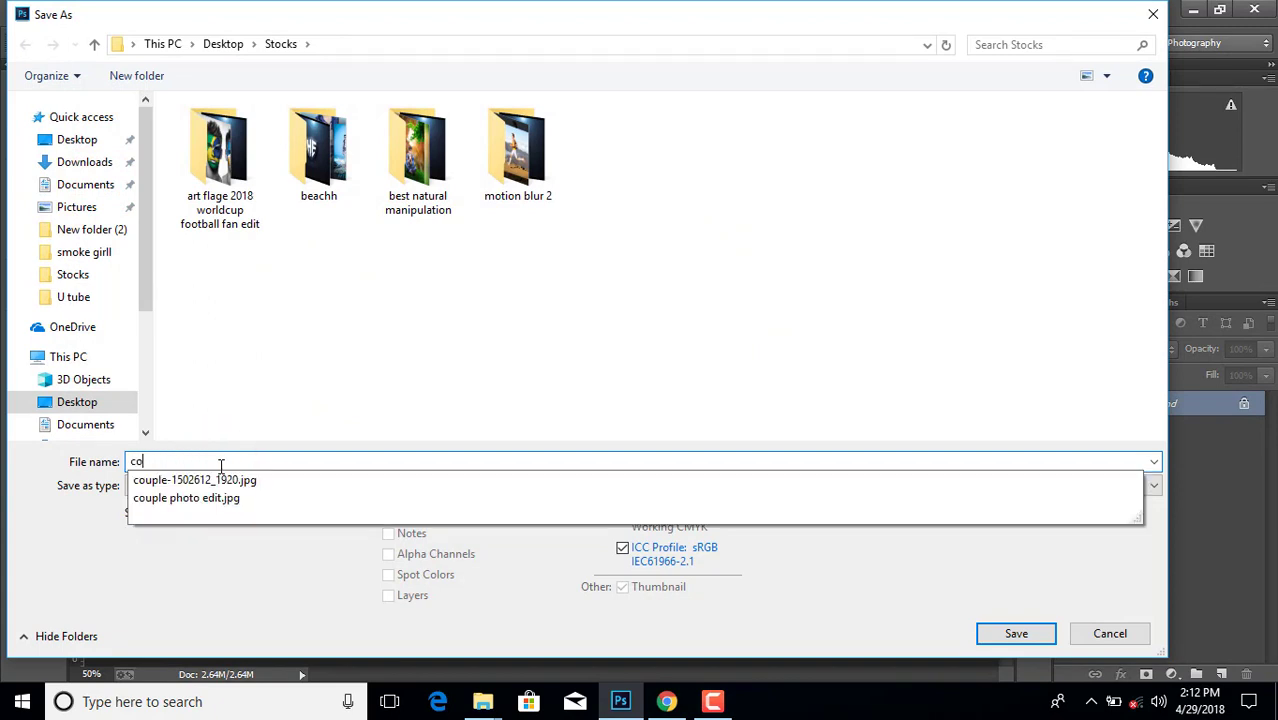
{"action": "type", "text": "upleee"}
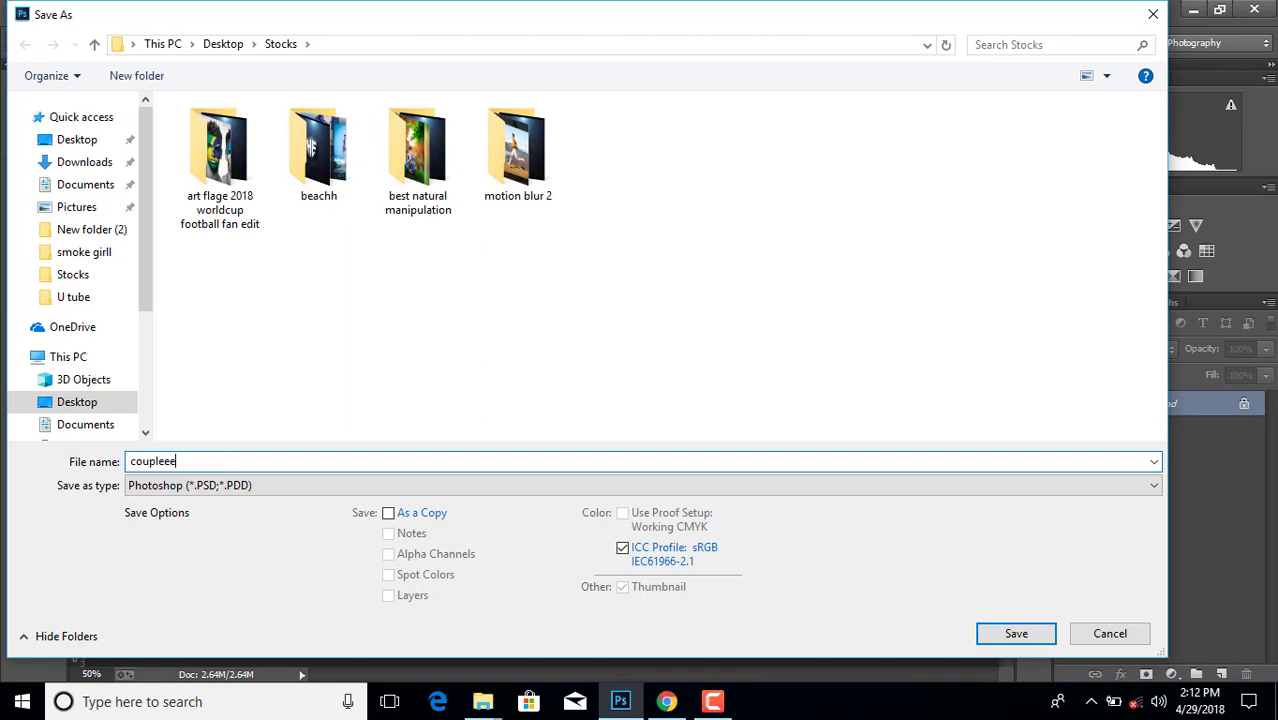
{"action": "left_click", "coordinate": [283, 484]}
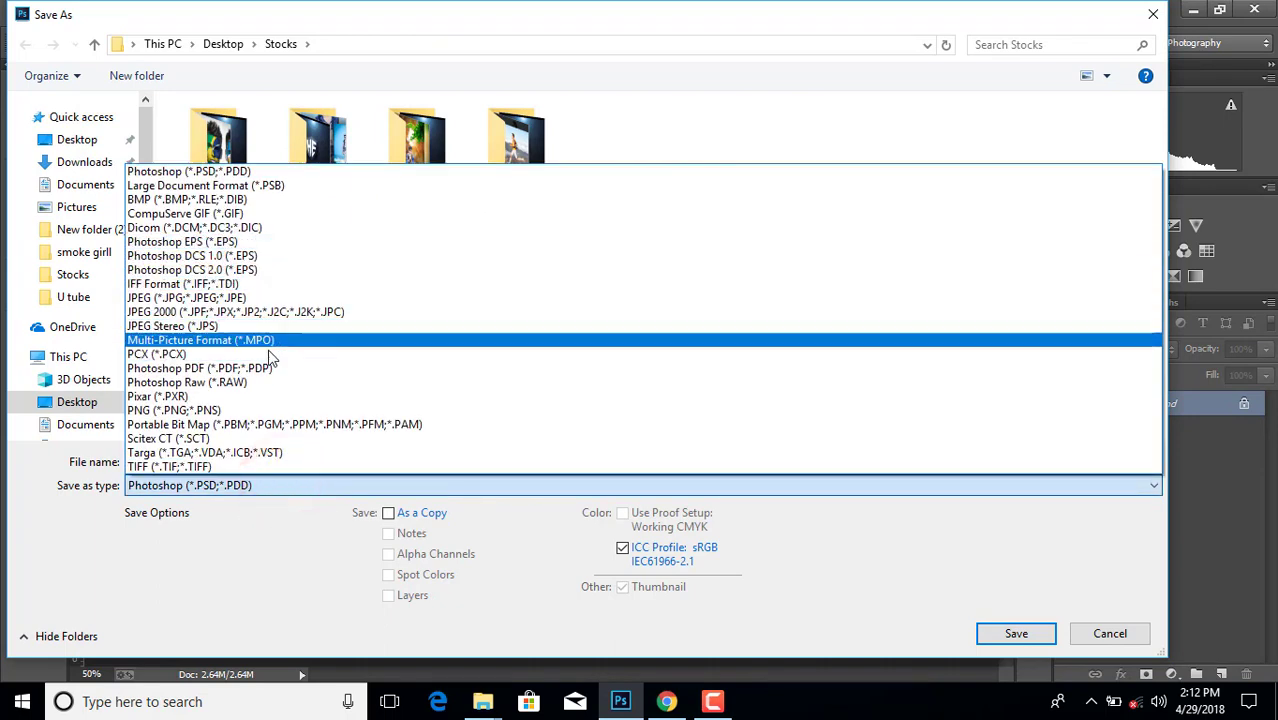
{"action": "left_click", "coordinate": [255, 297]}
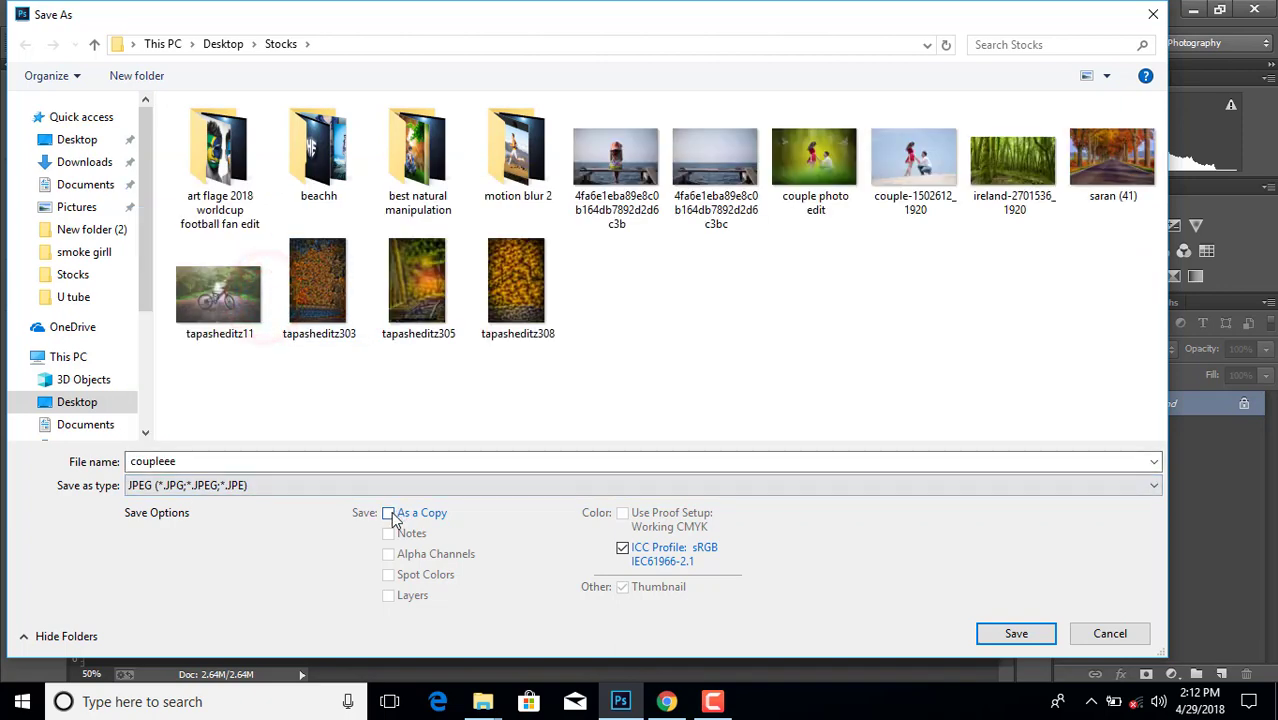
{"action": "left_click", "coordinate": [389, 512]}
- Confirm the JPEG save with Maximum quality 10 and Baseline Standard format
{"action": "left_click", "coordinate": [998, 634]}
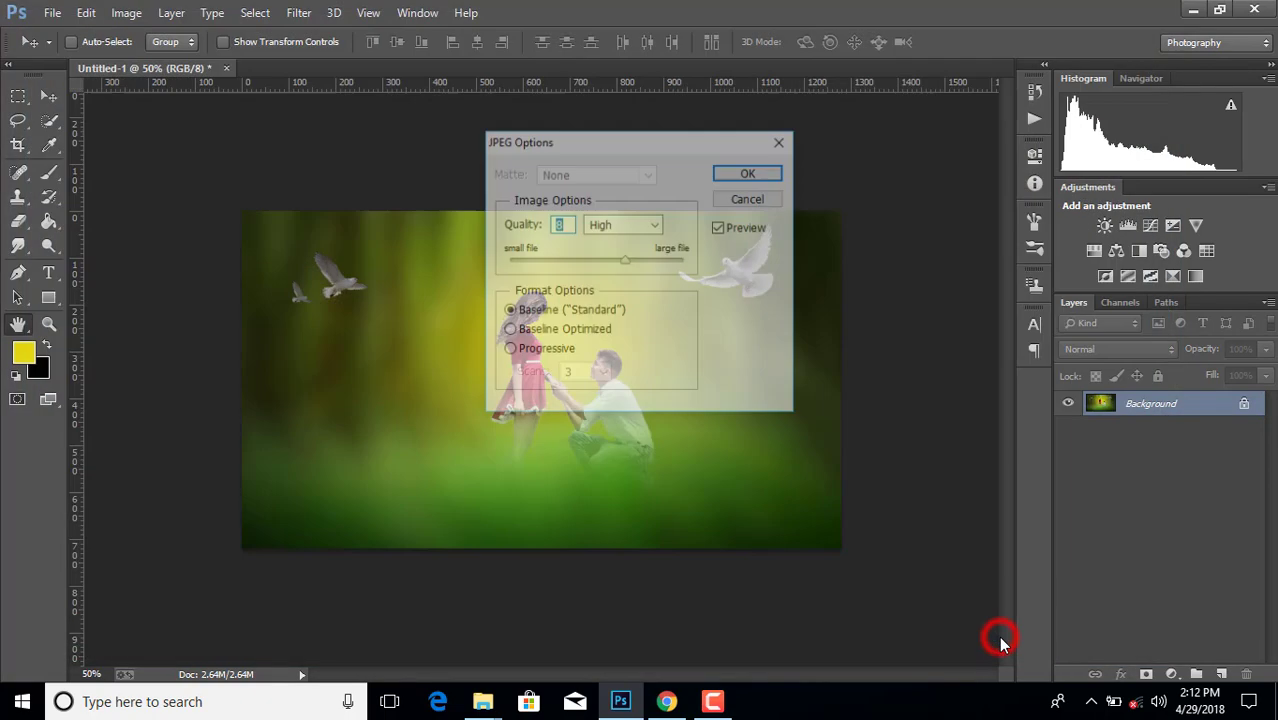
{"action": "left_click", "coordinate": [656, 225]}
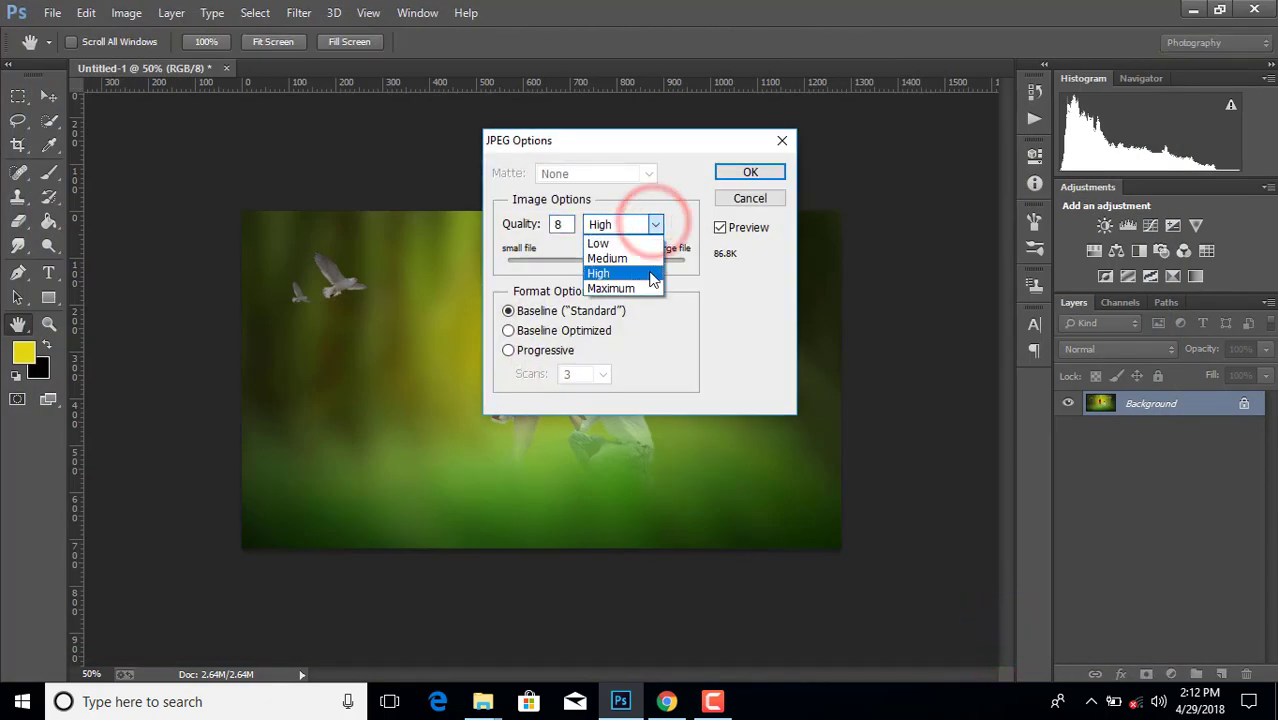
{"action": "left_click", "coordinate": [636, 289]}
{"action": "left_click", "coordinate": [735, 172]}
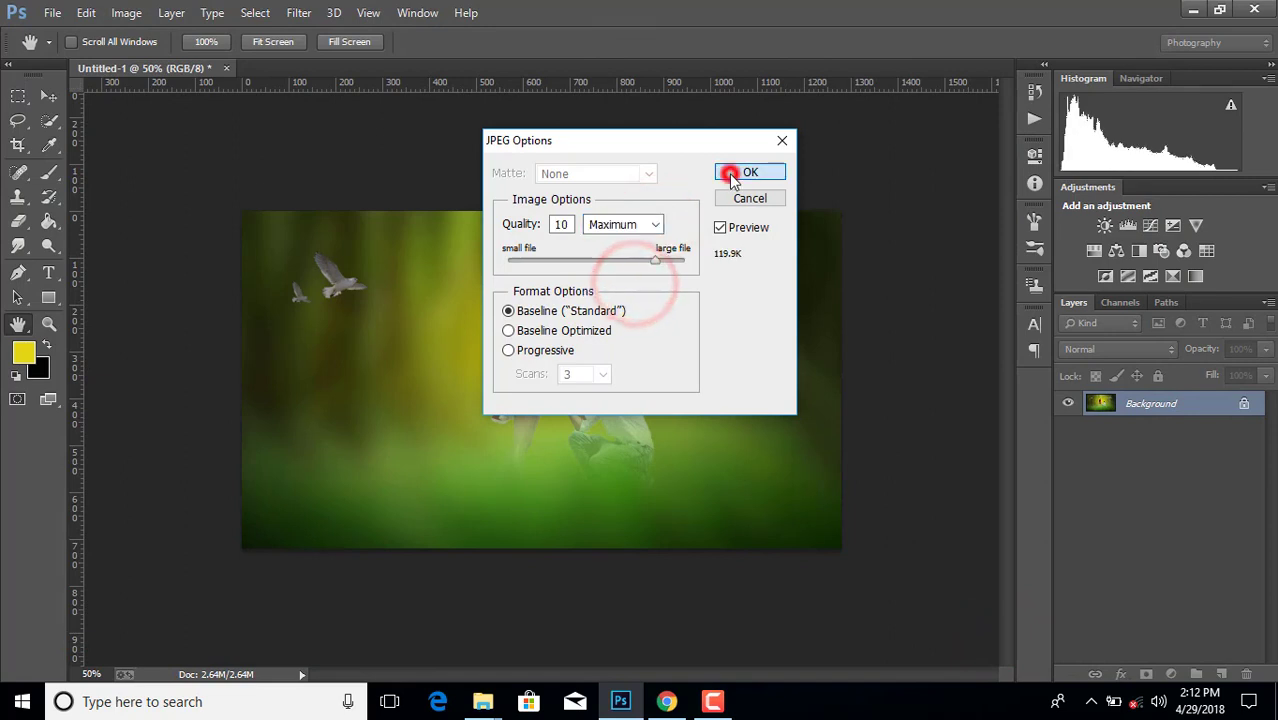